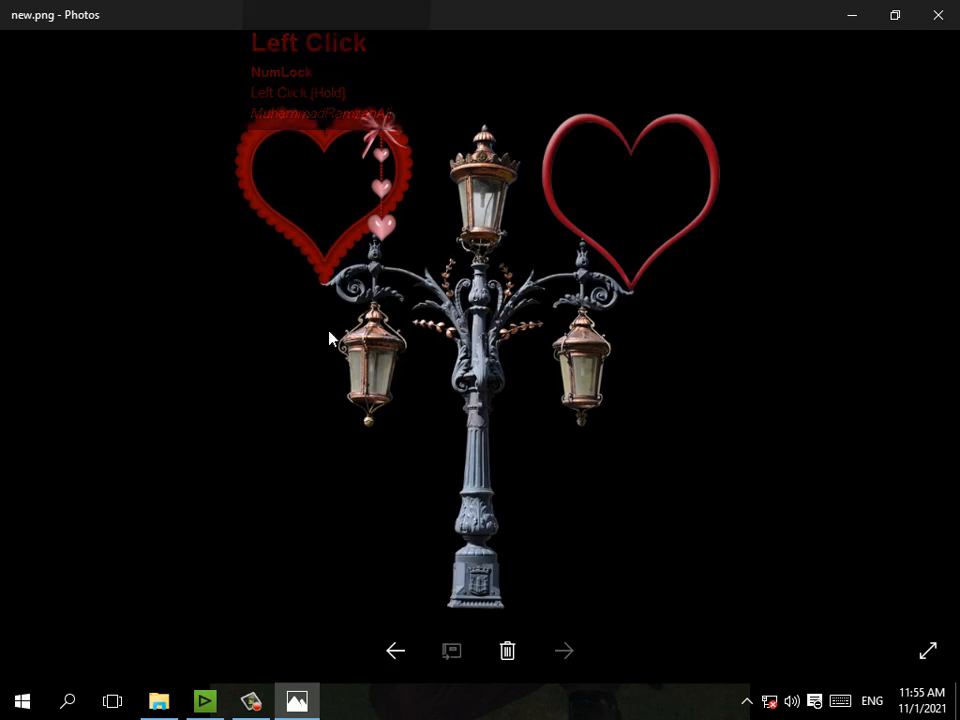
Close the new.png preview and the window behind it to return to the desktop
click(934, 16)
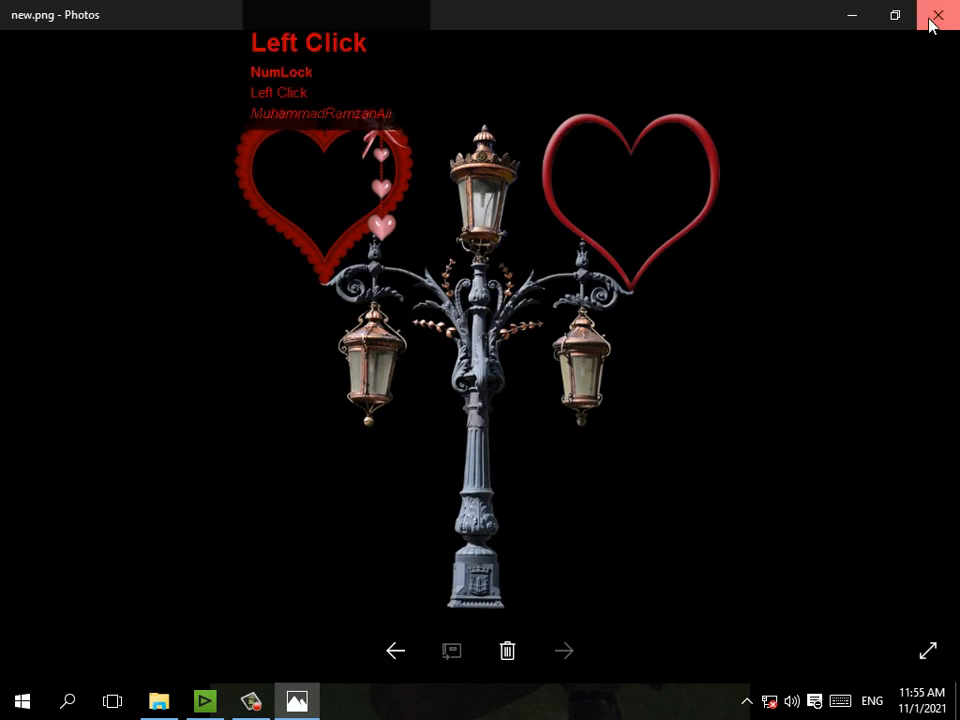
click(719, 250)
click(948, 6)
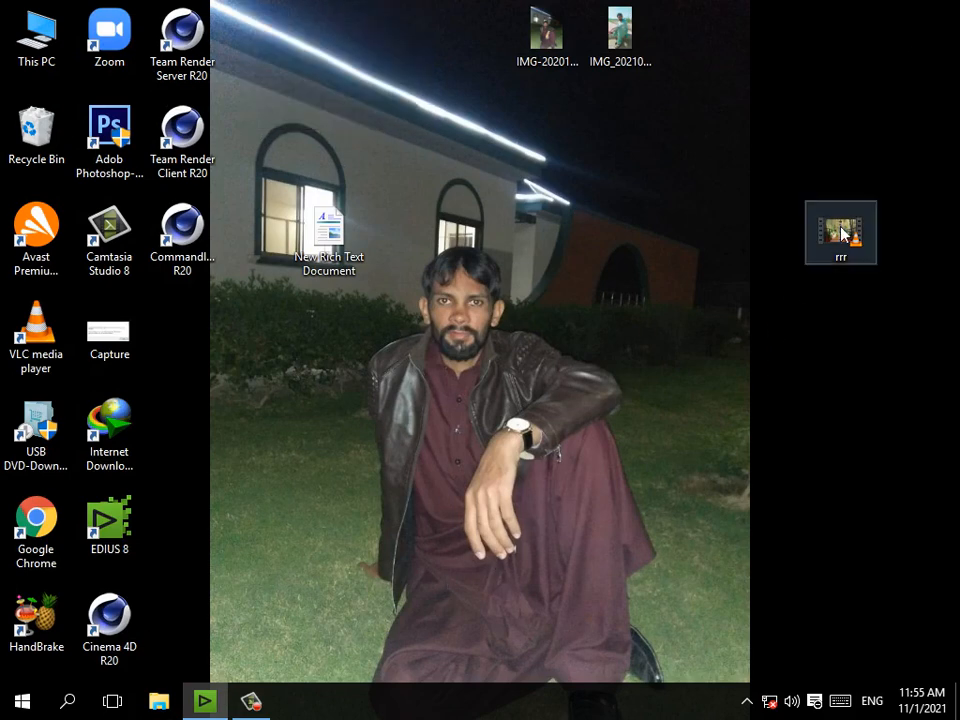
mouse_move(205, 704)
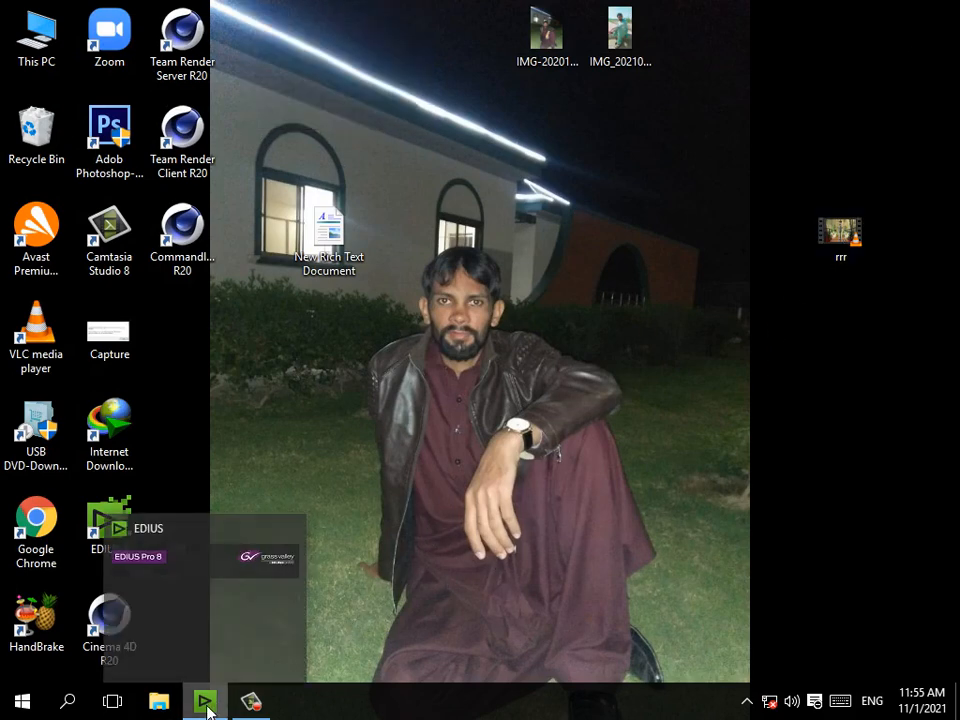
click(398, 139)
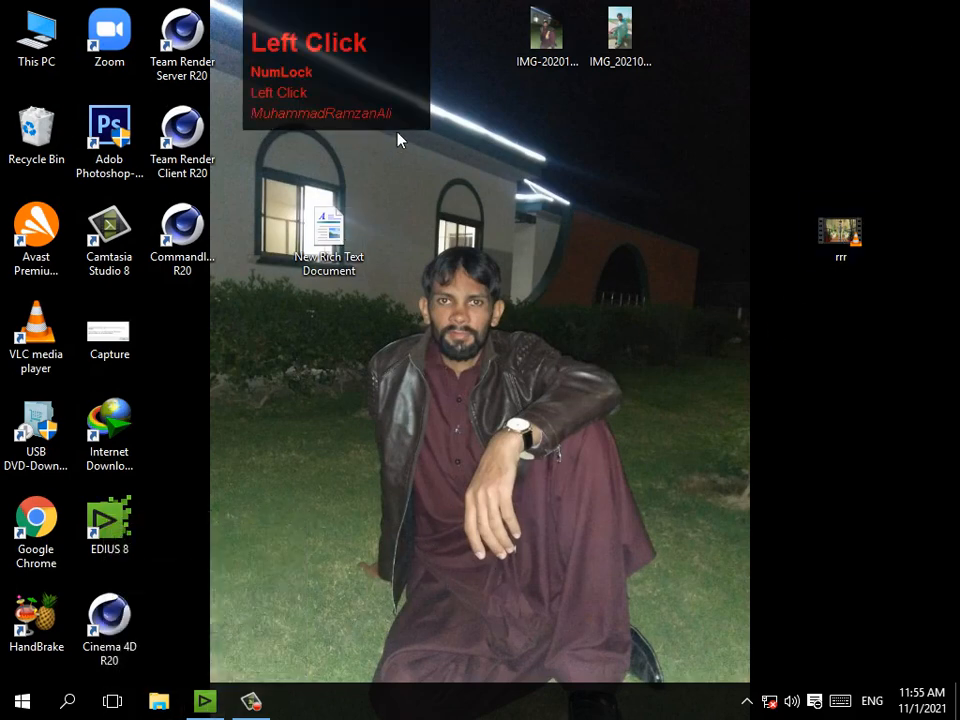
drag(392, 94, 406, 92)
click(406, 92)
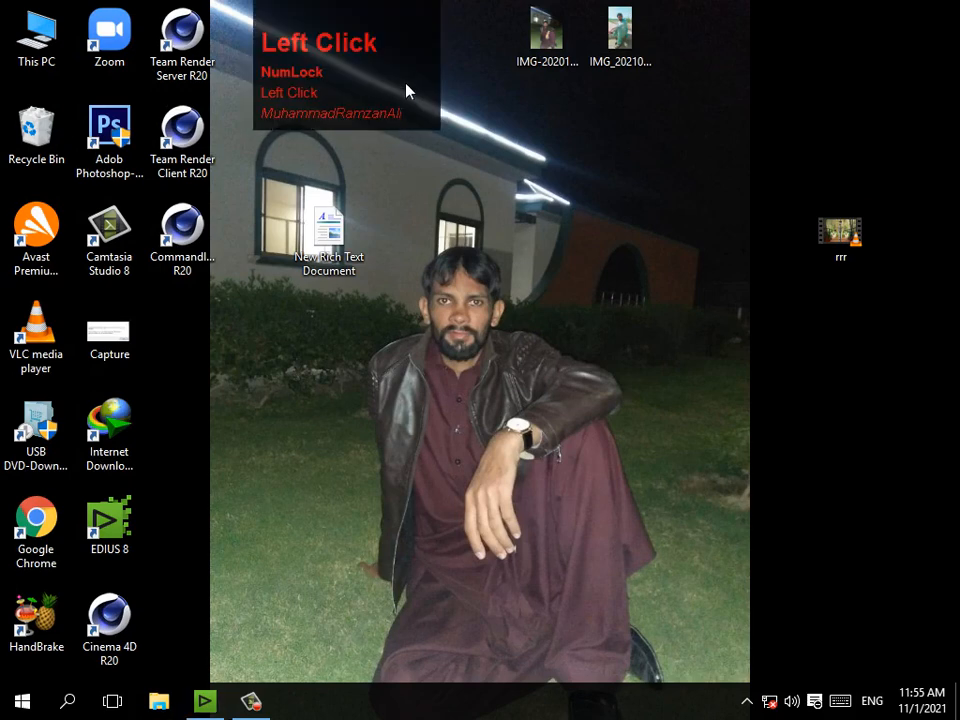
click(316, 73)
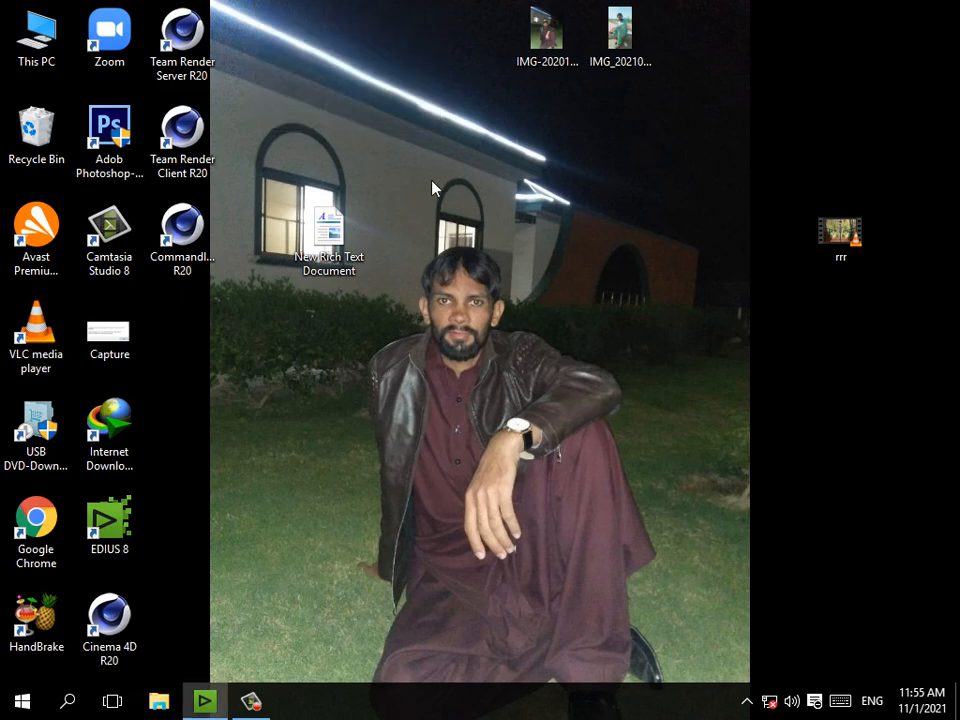
click(481, 240)
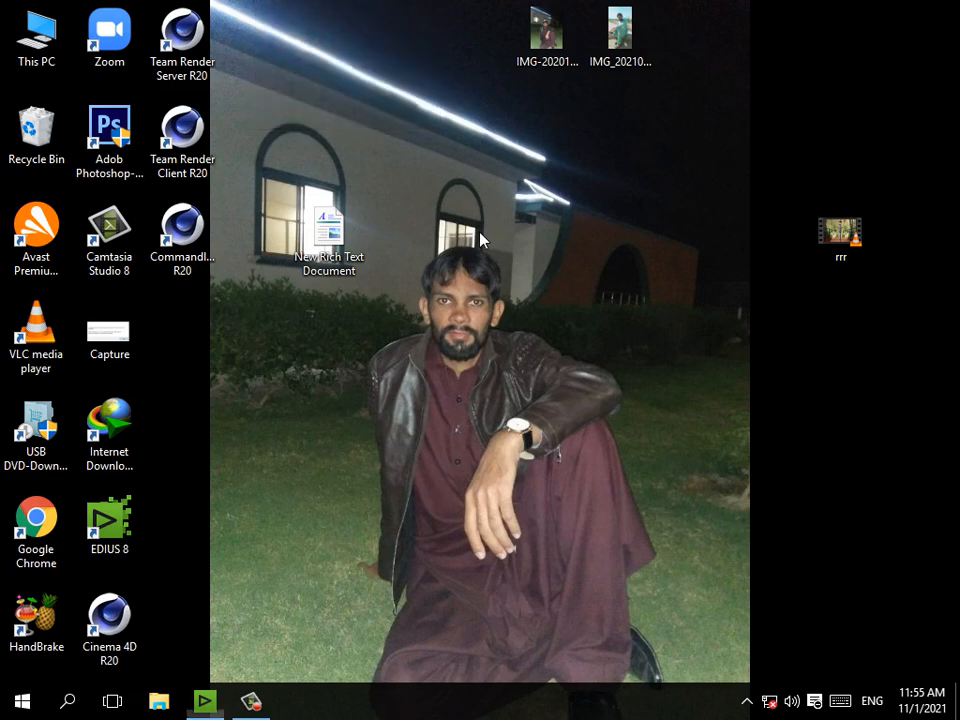
click(481, 240)
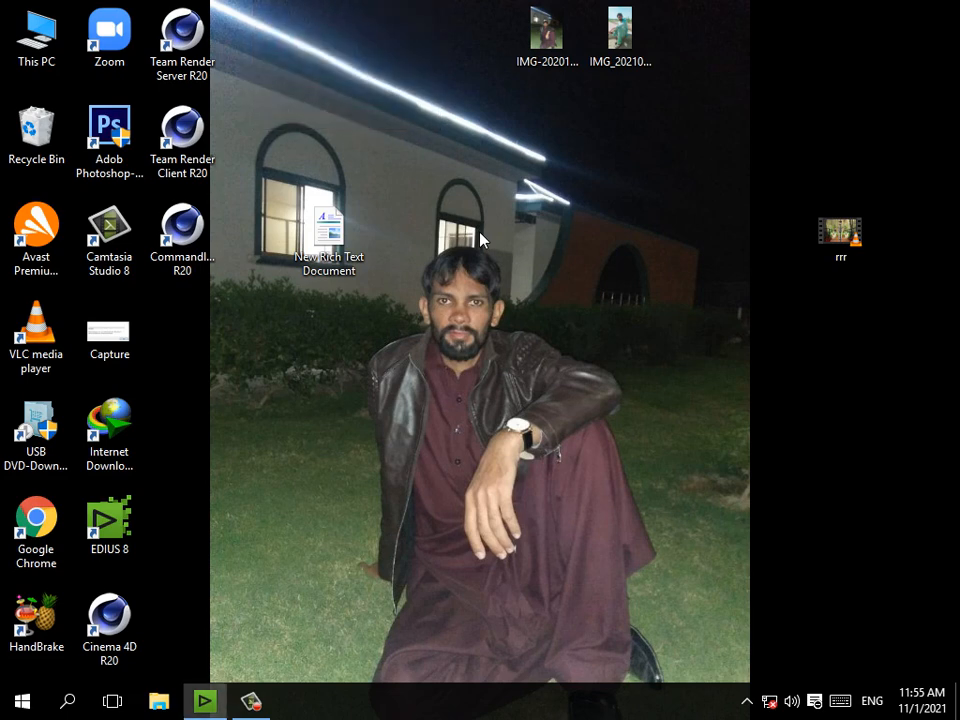
click(445, 210)
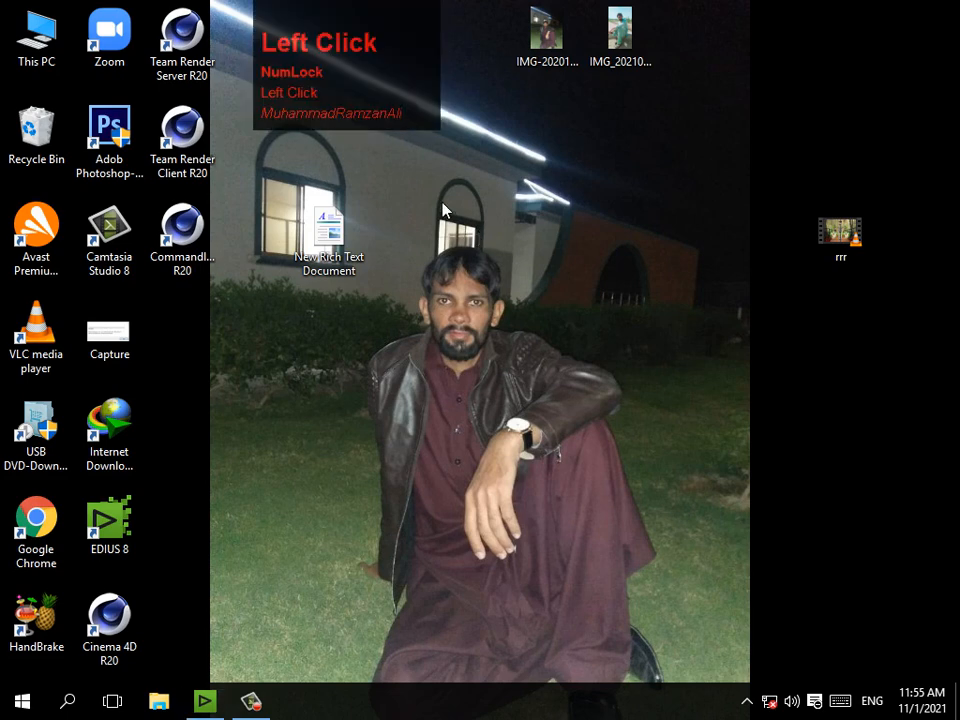
key(e)
key(r)
key(e)
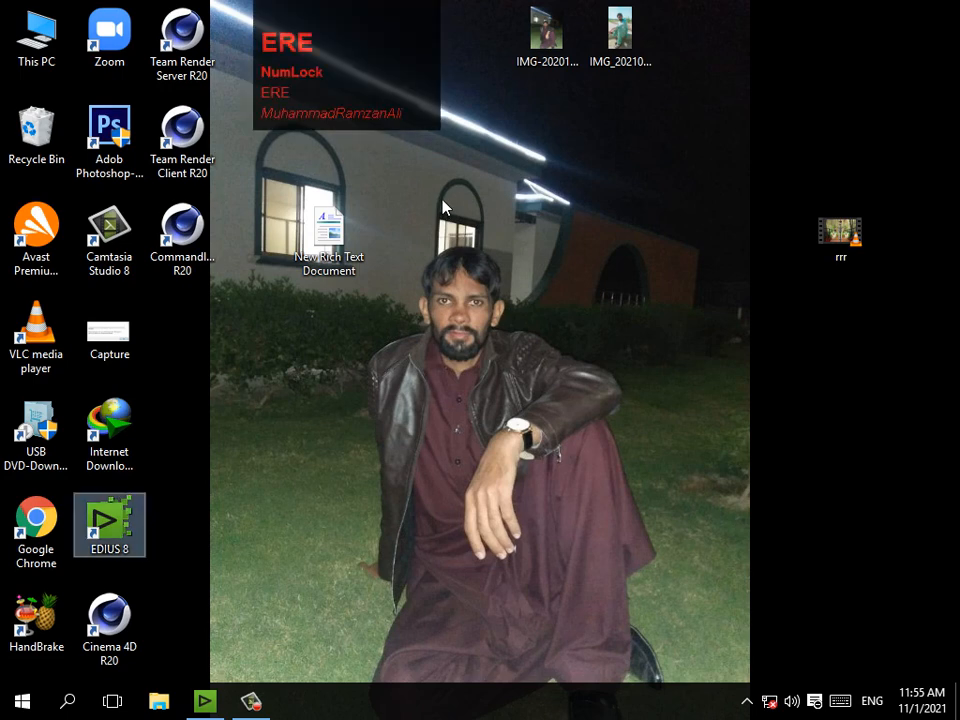
click(620, 316)
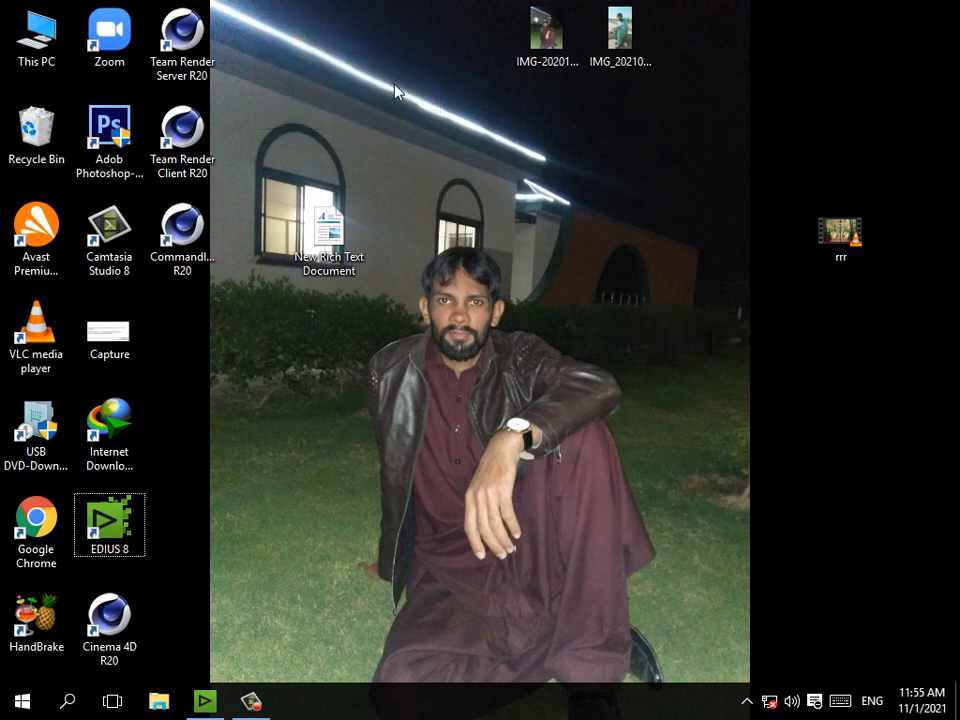
click(428, 223)
right_click(507, 182)
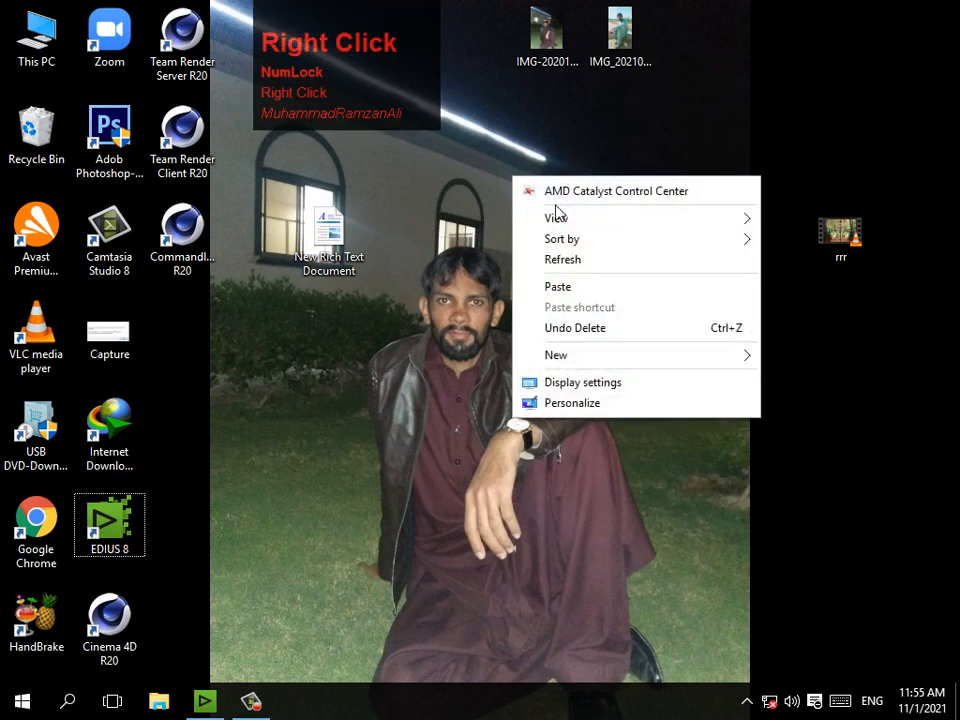
right_click(568, 257)
right_click(556, 244)
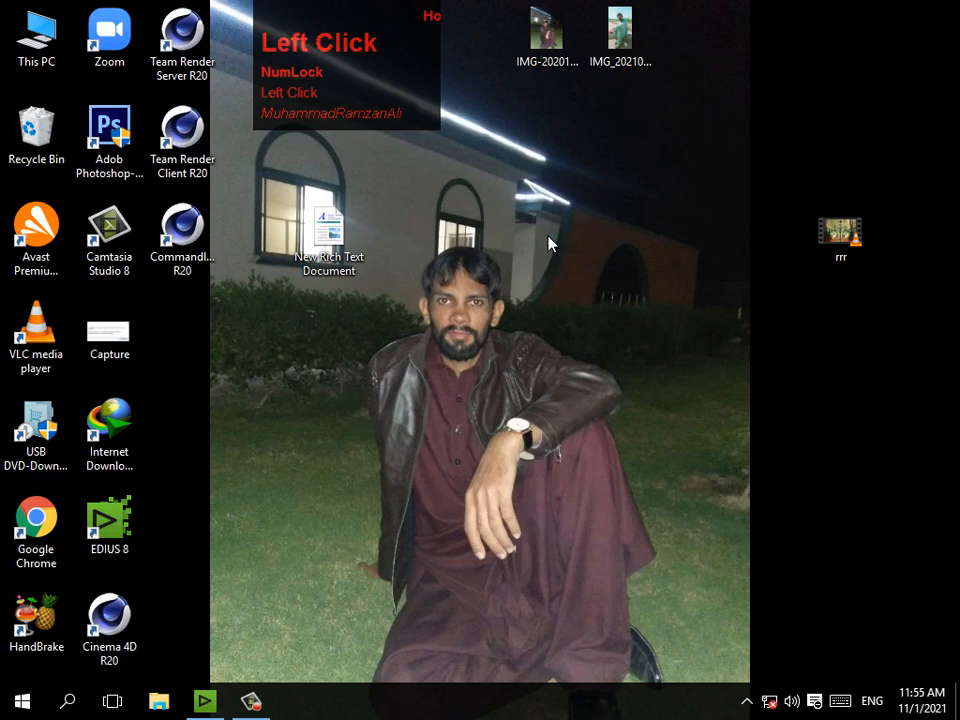
right_click(549, 243)
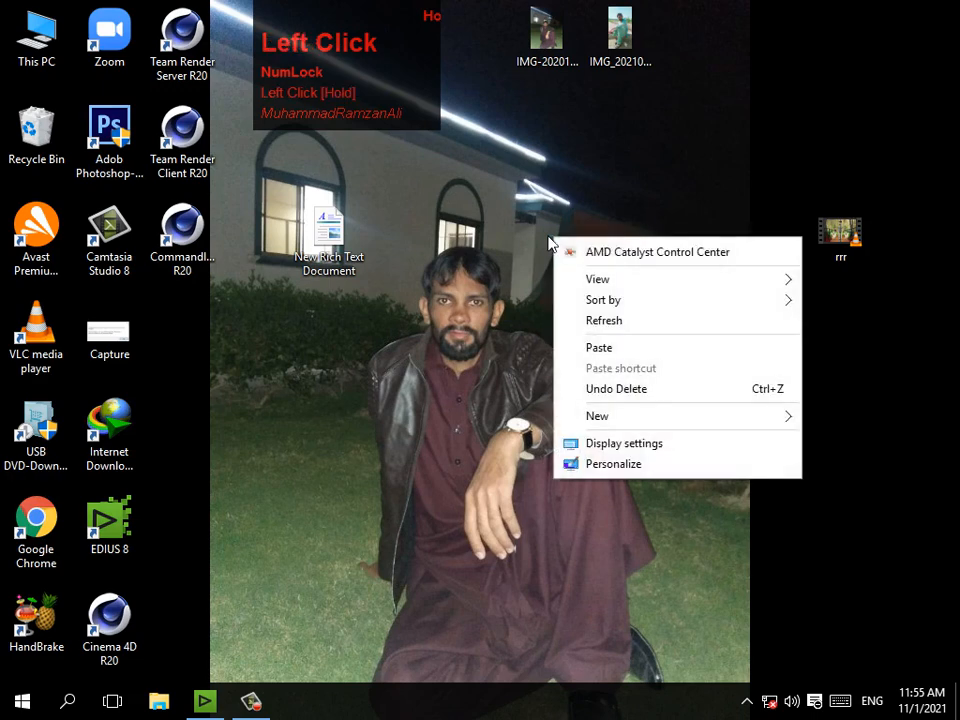
click(472, 250)
key(ctrl)
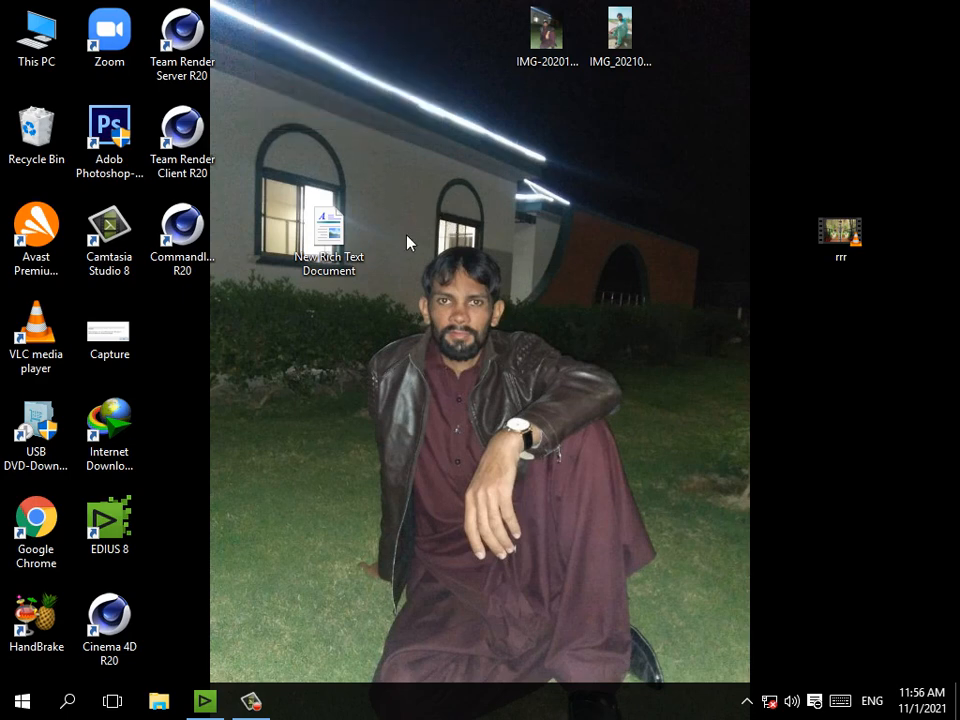
right_click(429, 181)
click(466, 264)
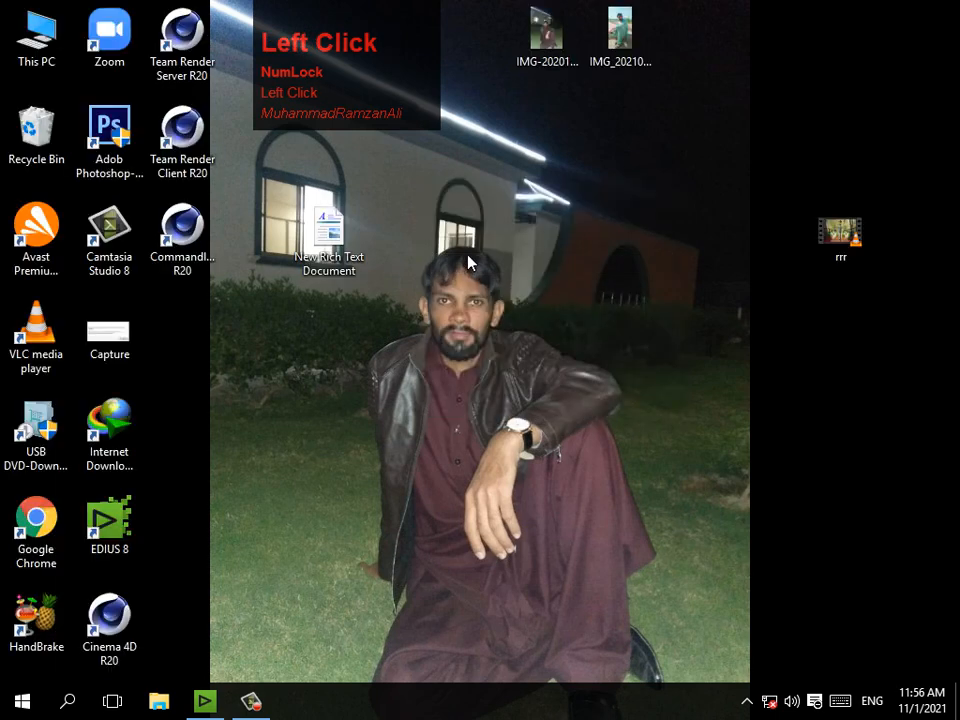
drag(403, 90, 400, 88)
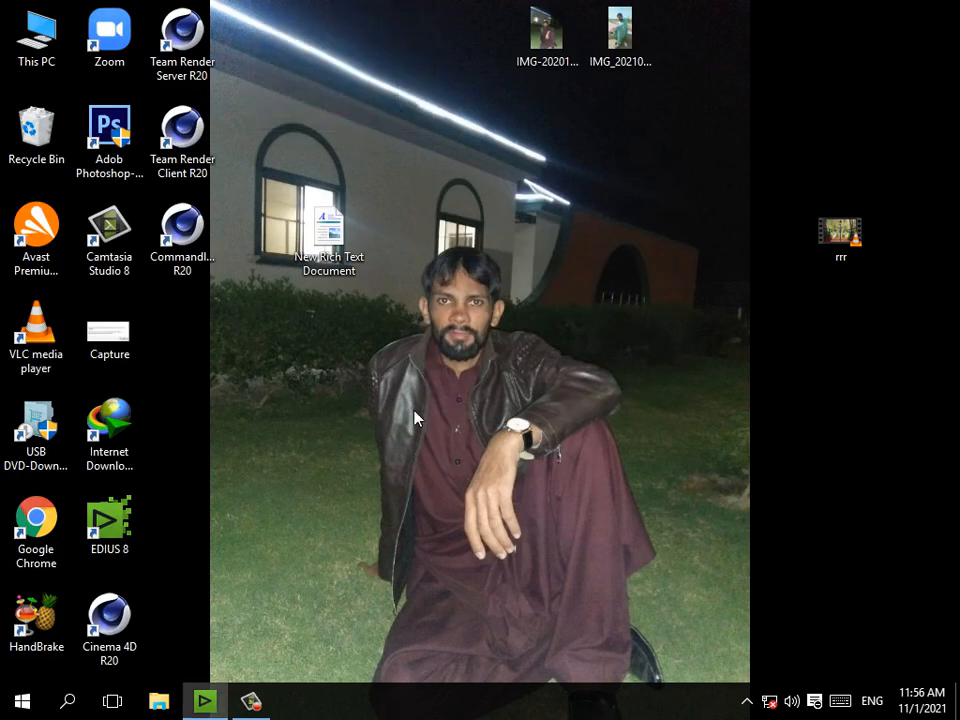
right_click(477, 139)
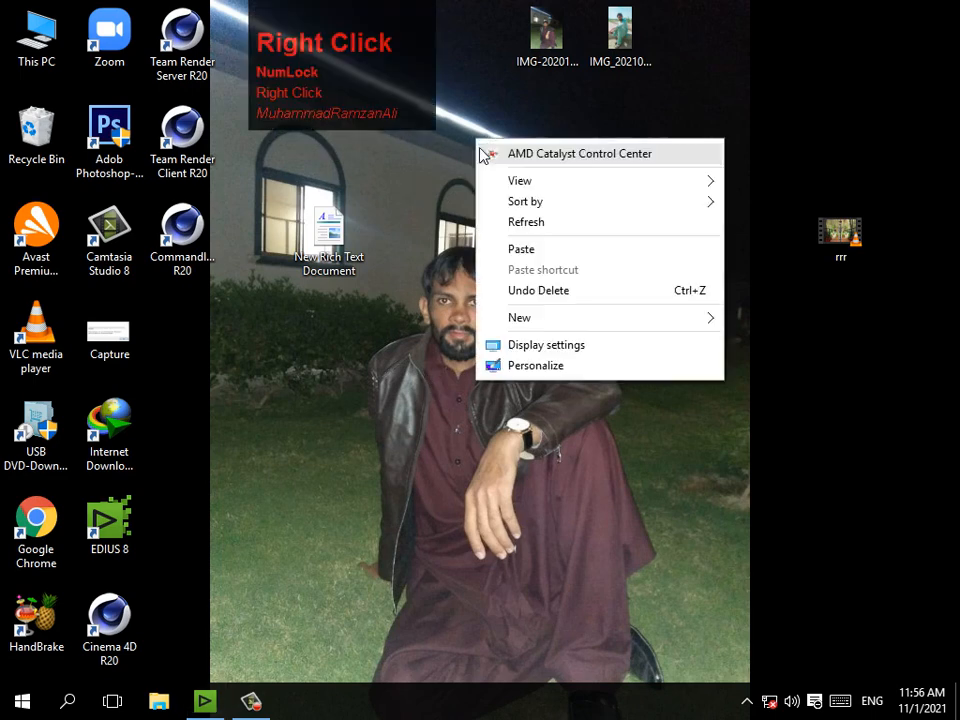
click(517, 221)
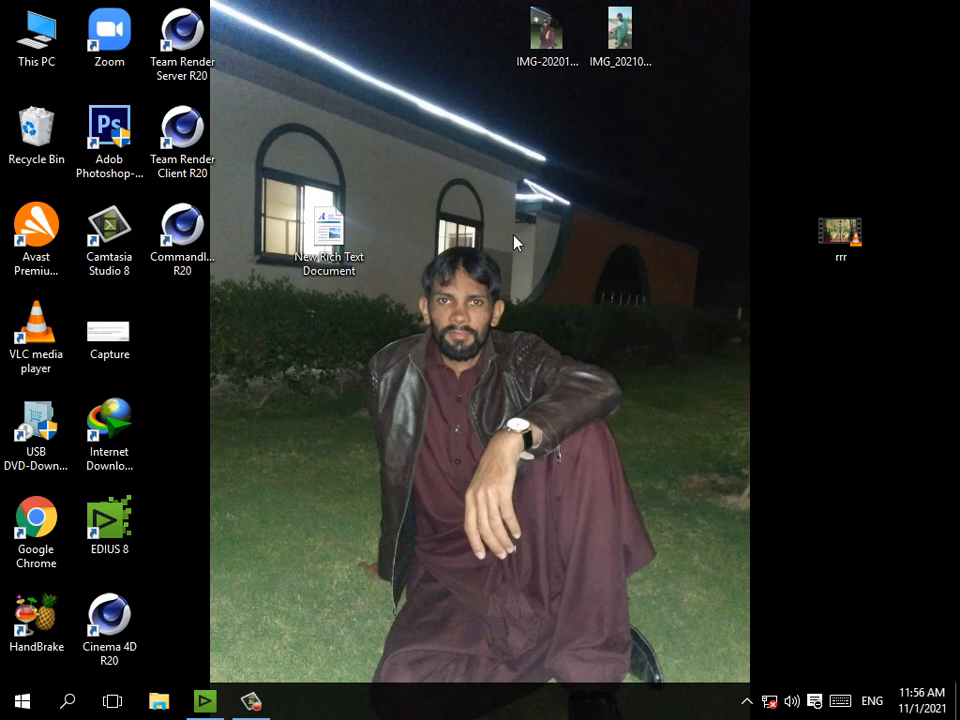
click(252, 702)
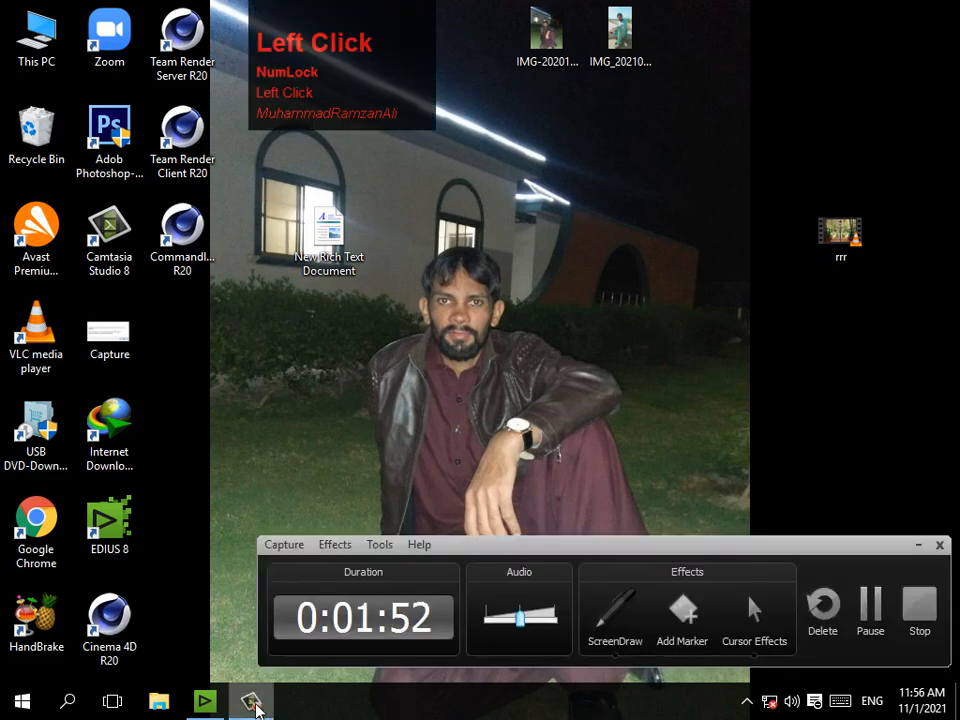
click(254, 703)
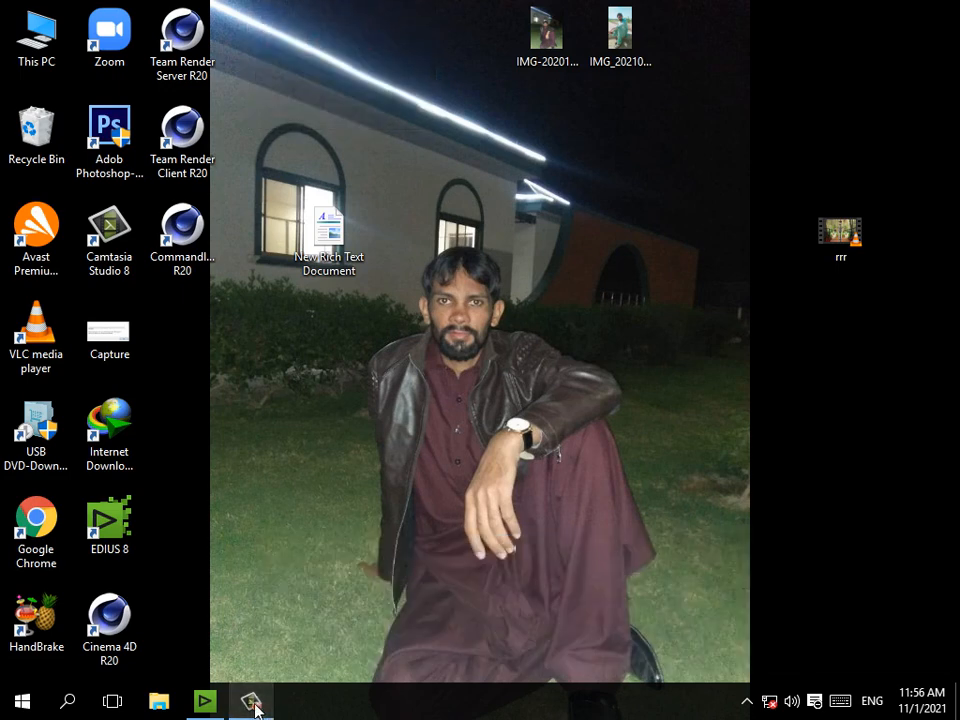
Switch to EDIUS, widen the effect folder tree and show the project bin
click(212, 706)
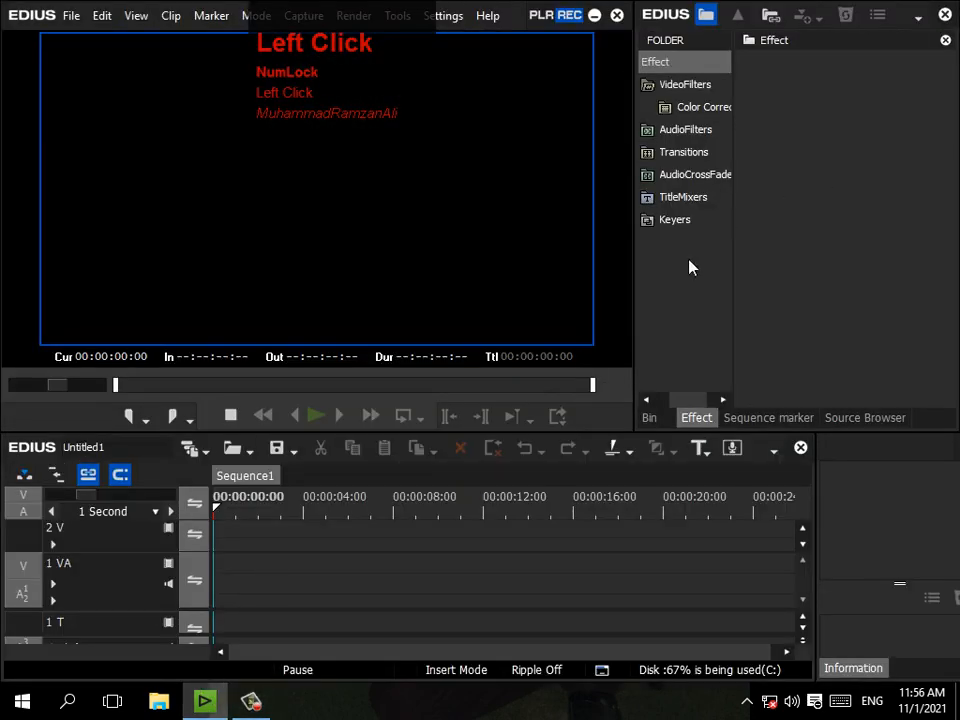
drag(733, 281, 885, 293)
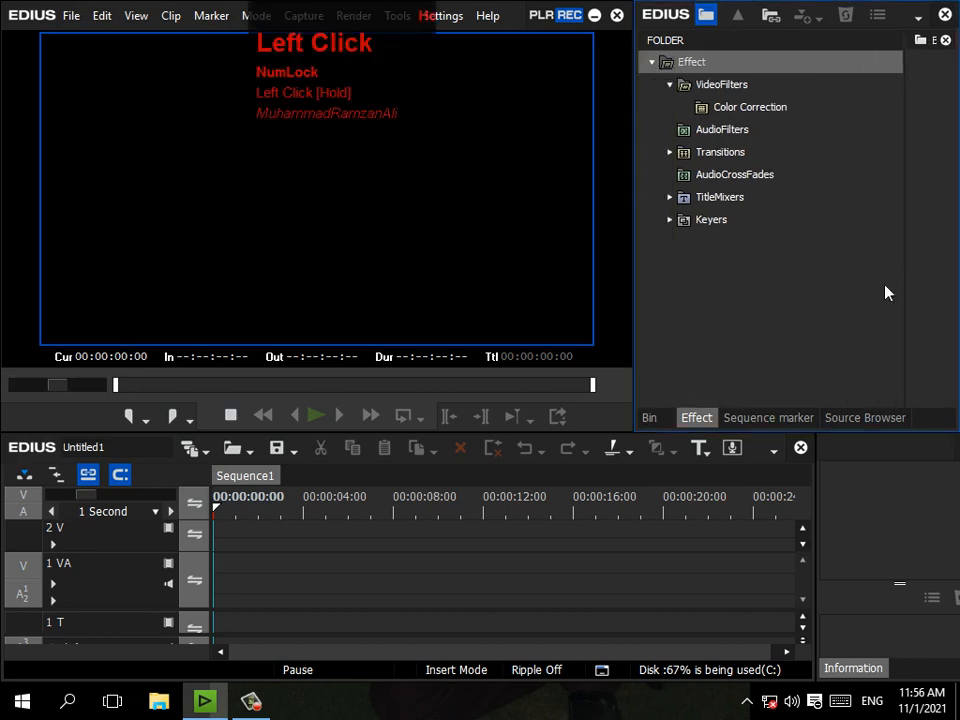
click(656, 419)
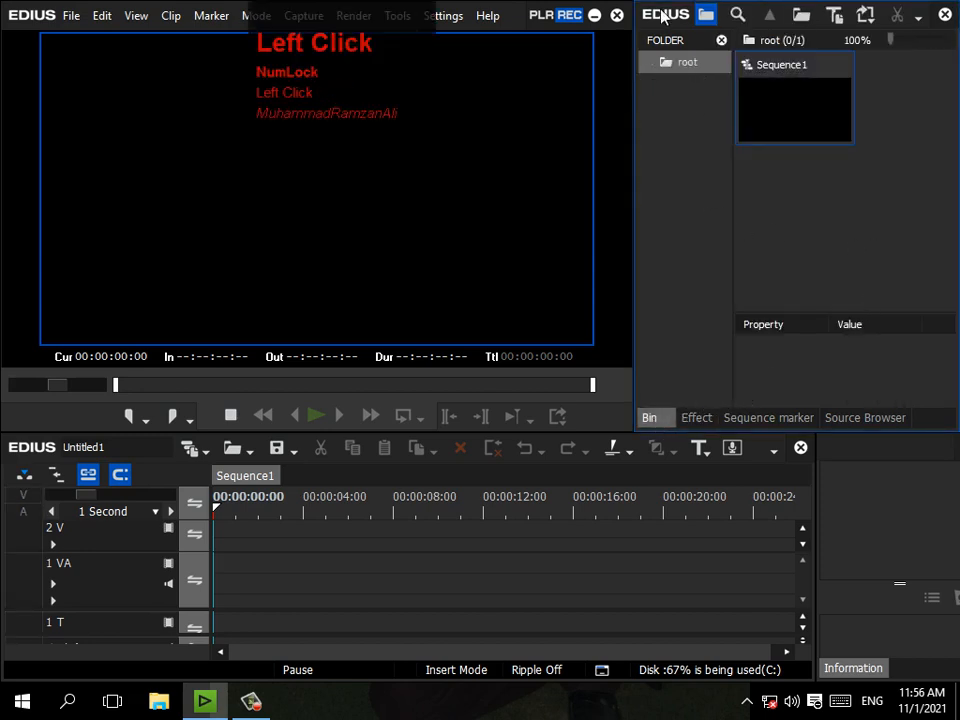
Import the two IMG photos and the new lamp-post image from the Creator effect 2021 folder in Videos into the bin
click(596, 16)
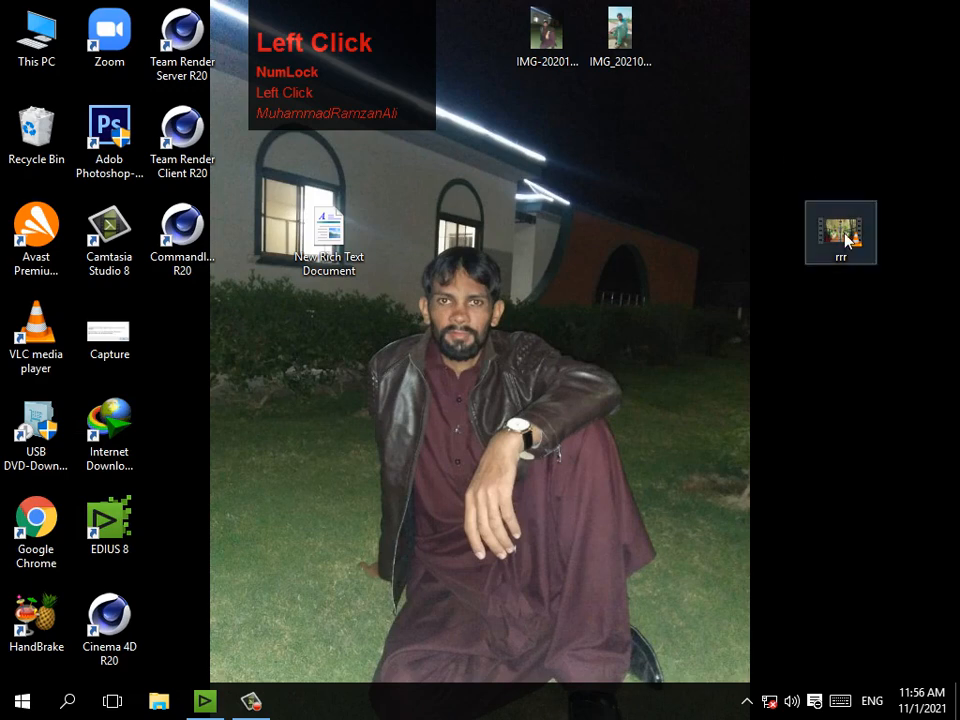
click(42, 38)
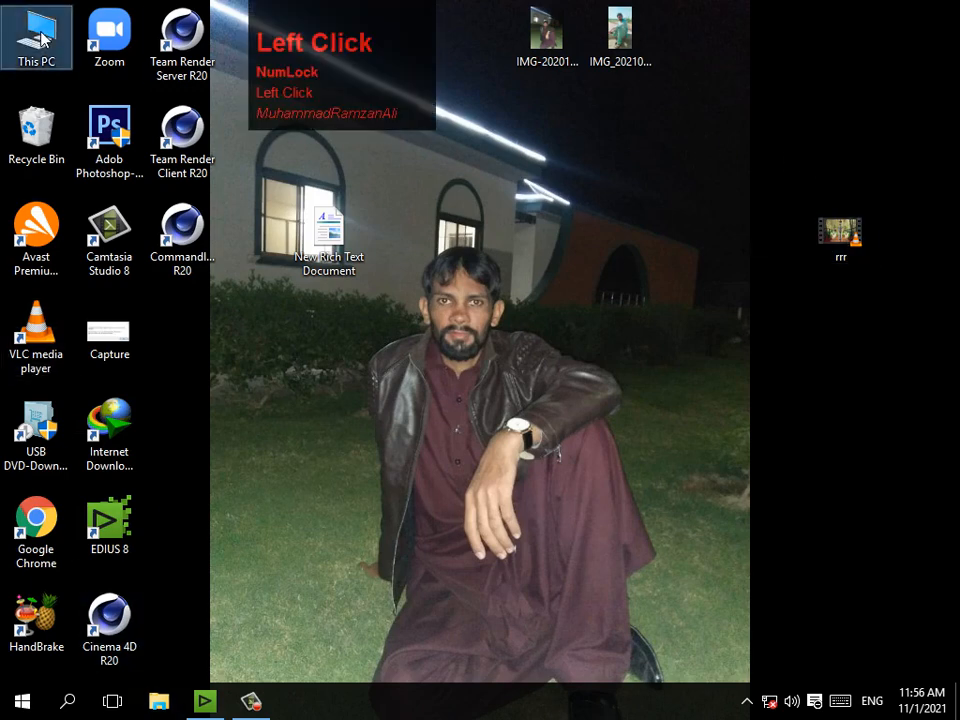
double_click(42, 38)
double_click(585, 213)
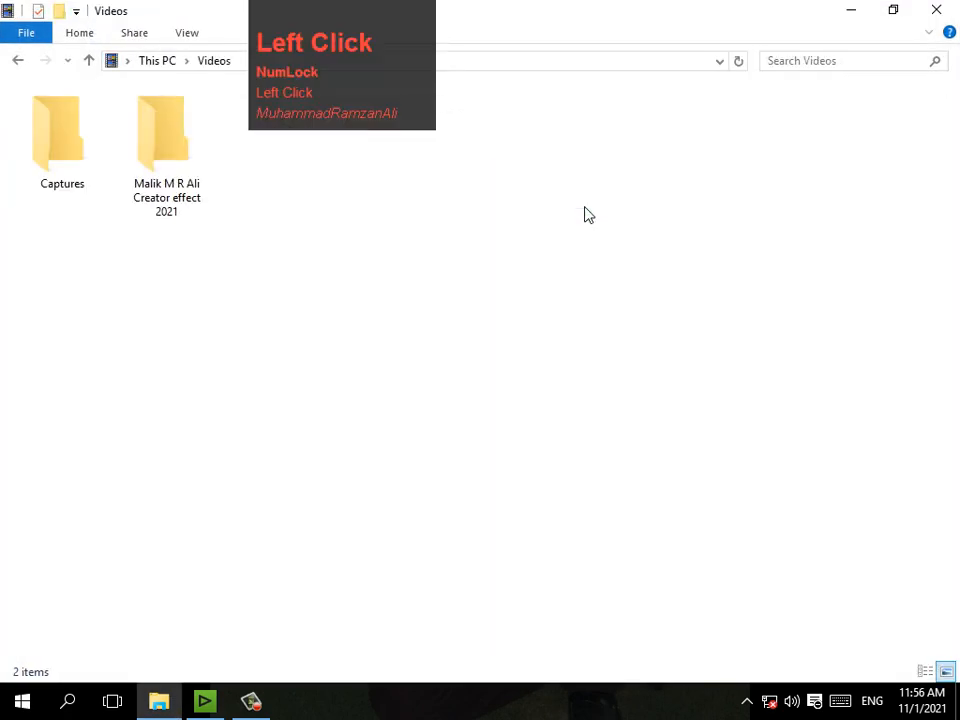
double_click(175, 140)
drag(393, 372, 913, 259)
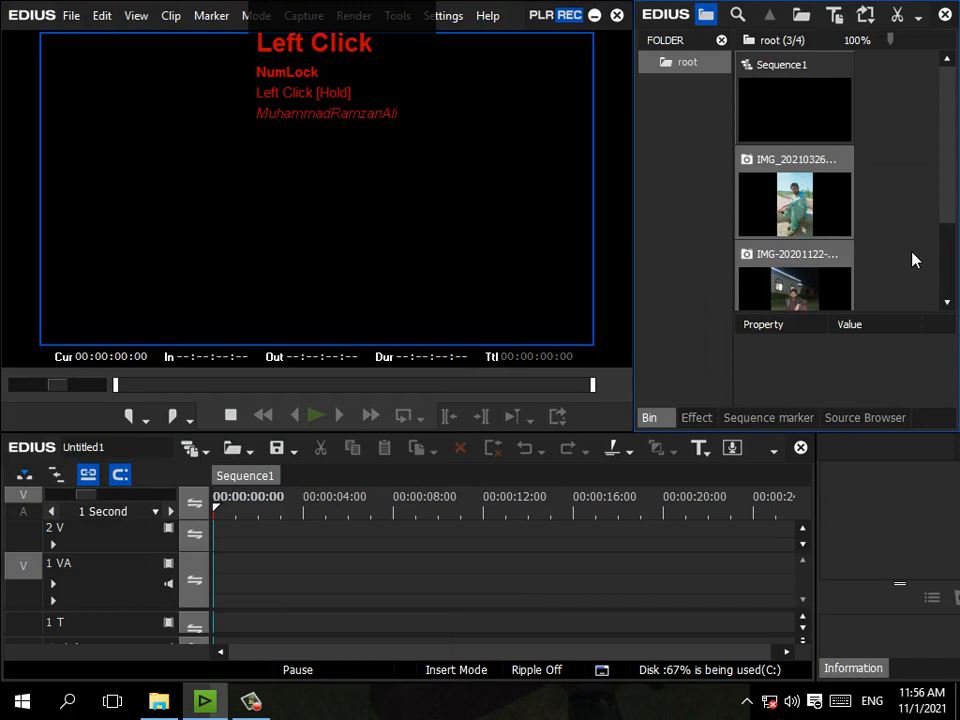
Widen the bin area and place the new lamp-post image on track 2 V at the start of the timeline
drag(634, 174, 568, 171)
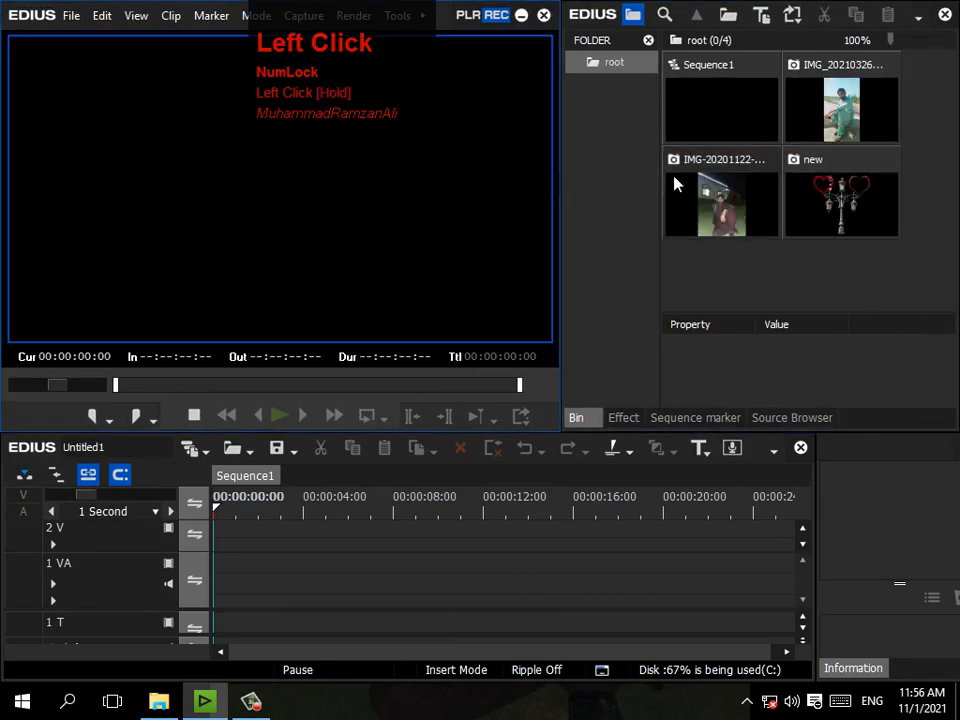
click(739, 257)
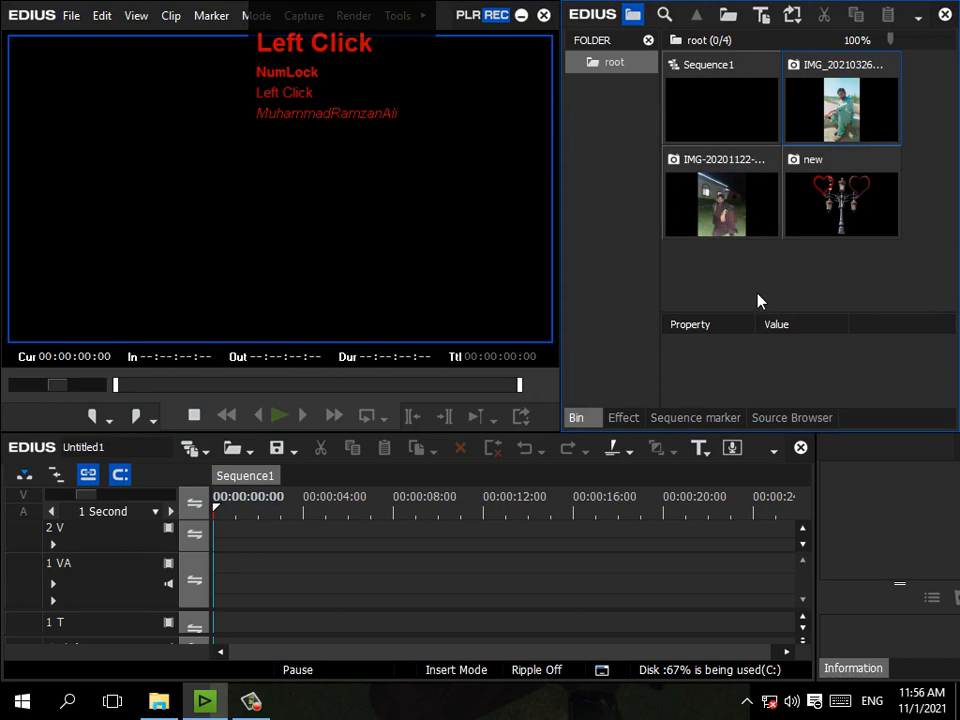
drag(840, 200, 452, 541)
click(401, 540)
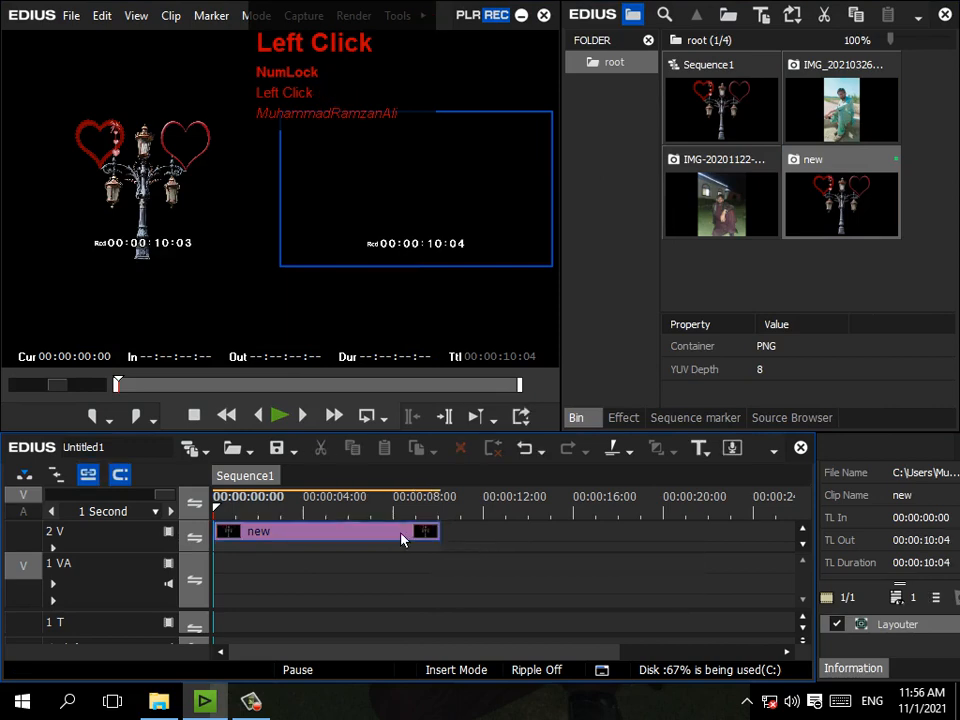
click(618, 418)
click(585, 419)
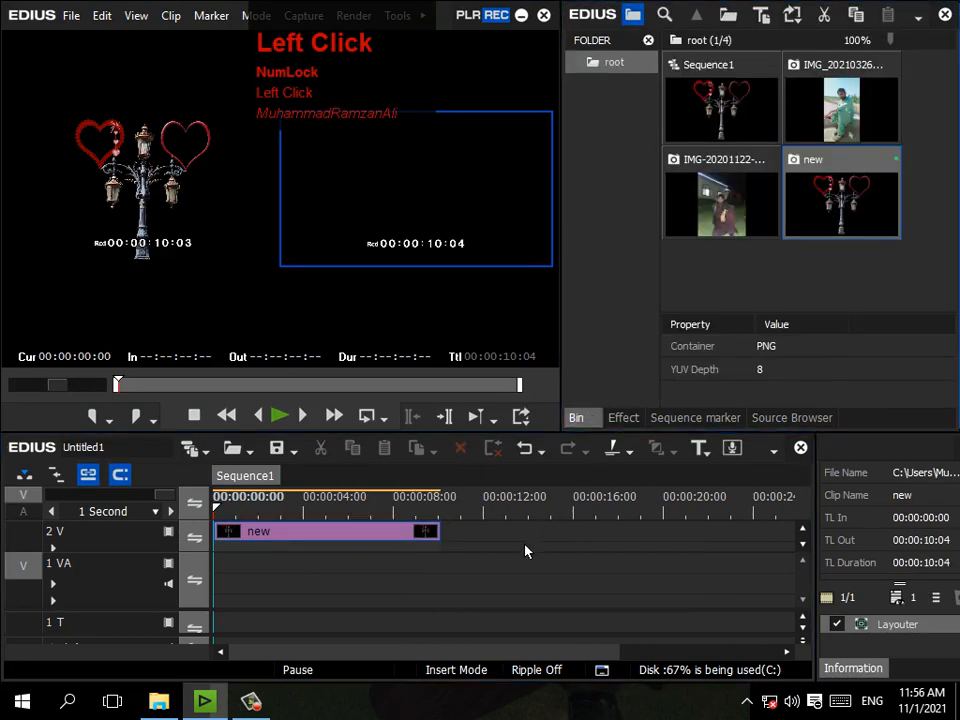
click(402, 541)
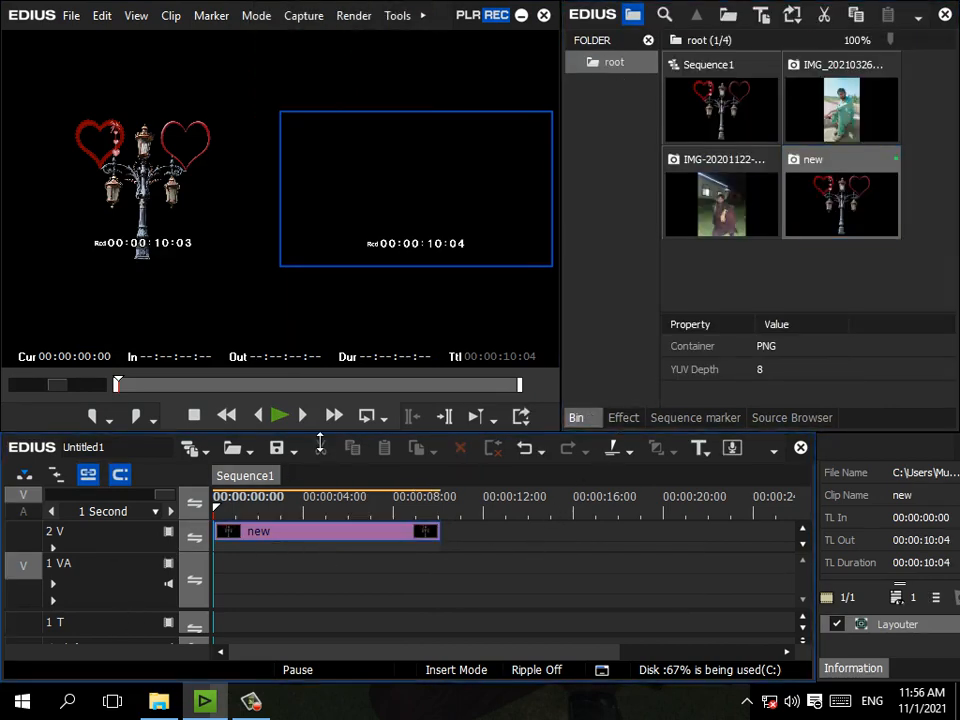
Enlarge the timeline area and delete audio tracks 3 A and 4 A
drag(320, 443, 349, 289)
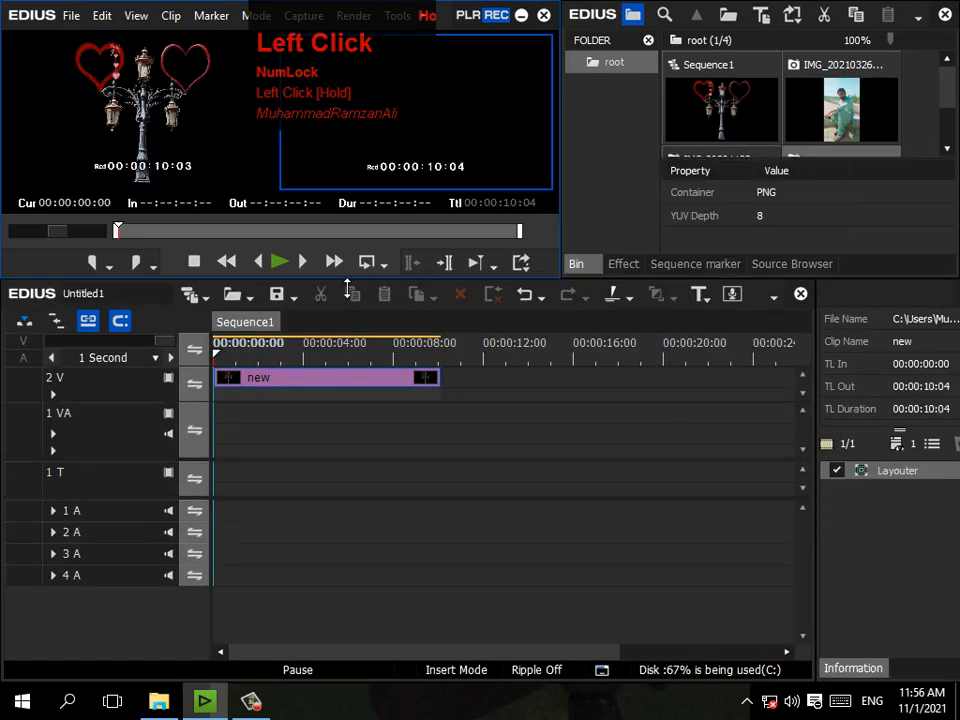
click(103, 577)
shift+click(100, 555)
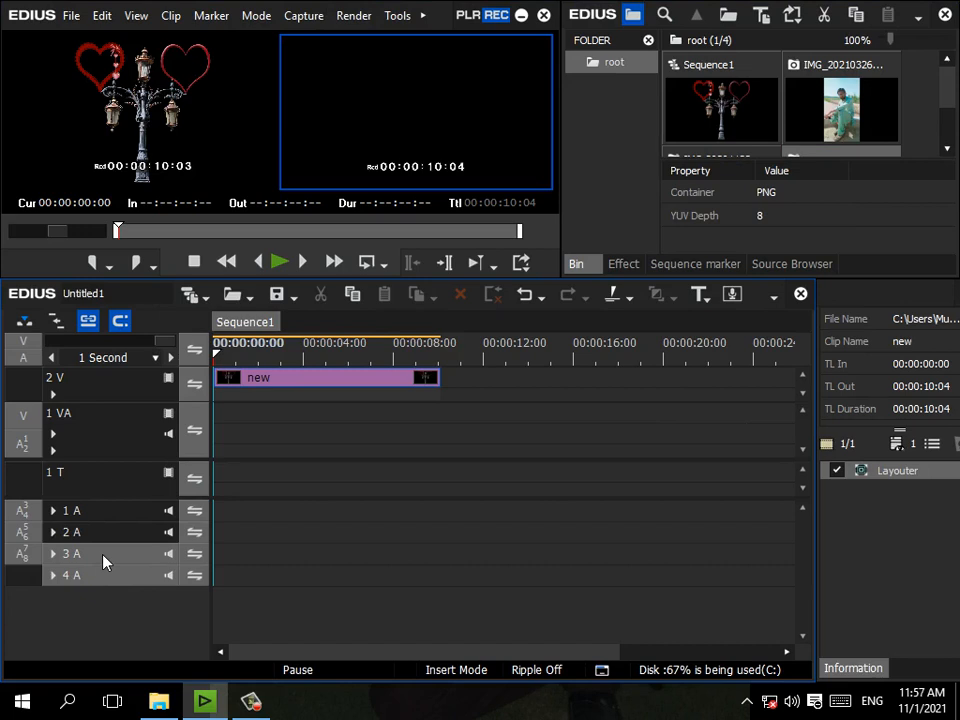
right_click(103, 563)
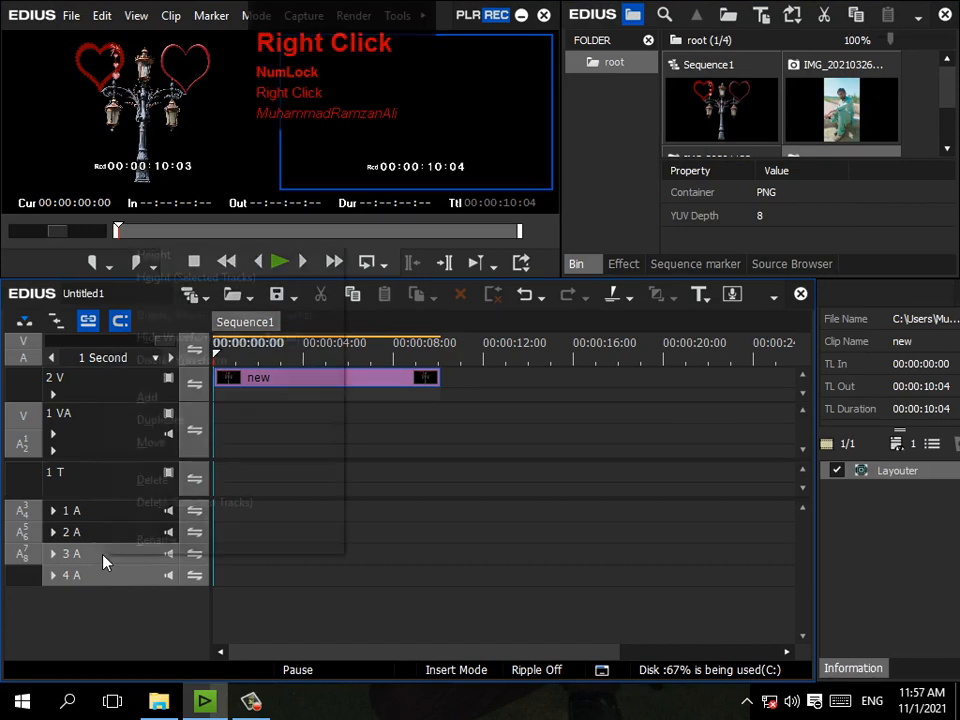
click(172, 503)
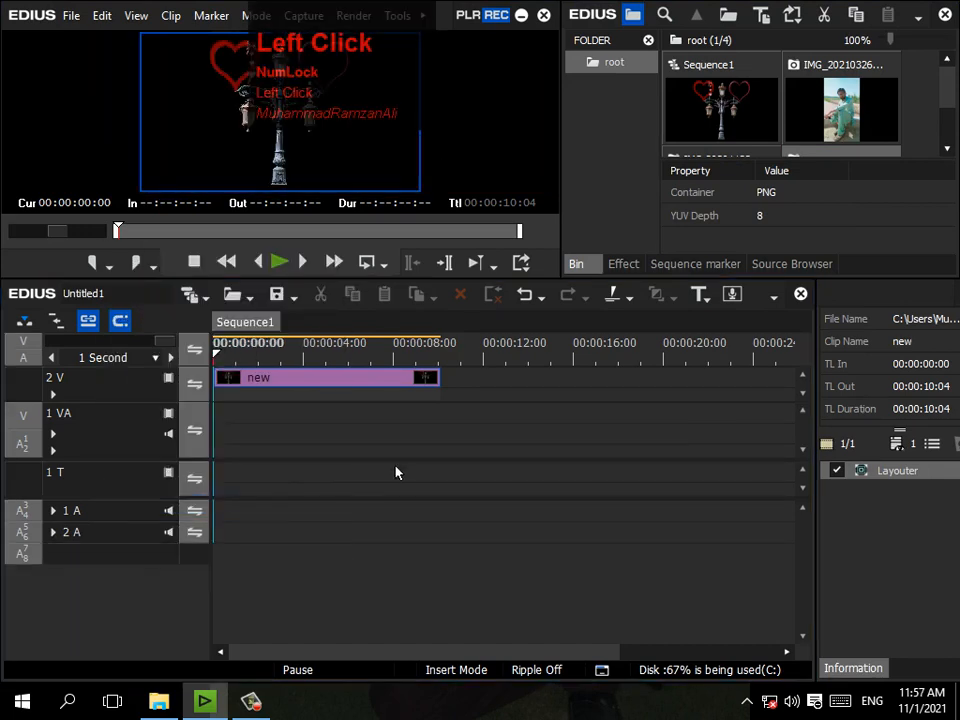
click(362, 511)
drag(396, 472, 389, 574)
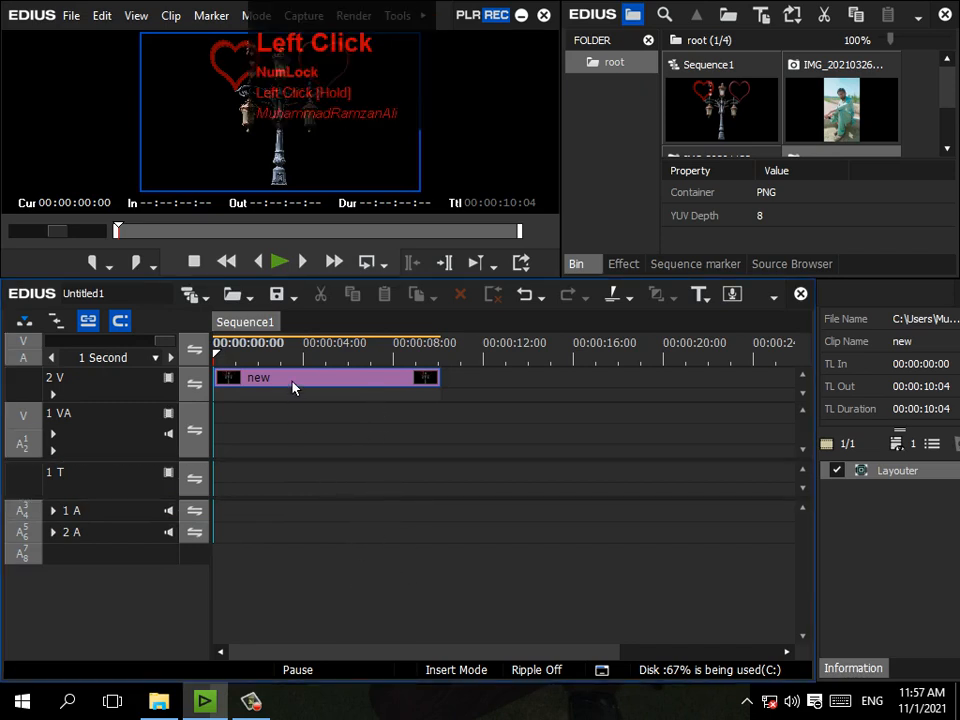
Move the new clip to track 1 VA and add the IMG_20210326 photo on 2 V, extended to the same end point
drag(293, 387, 288, 428)
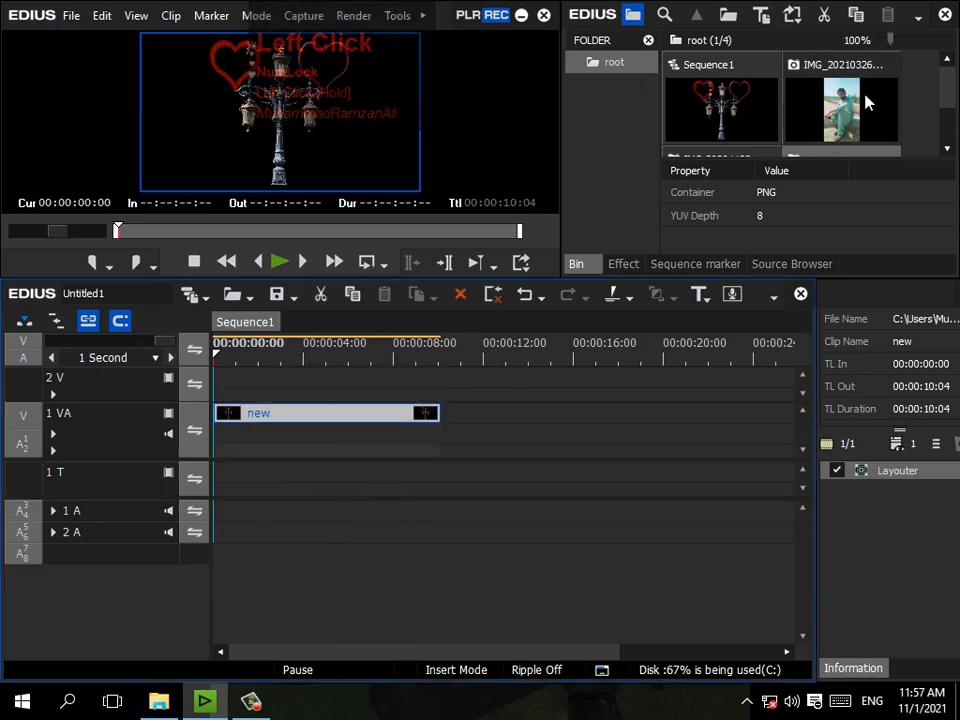
drag(840, 100, 221, 378)
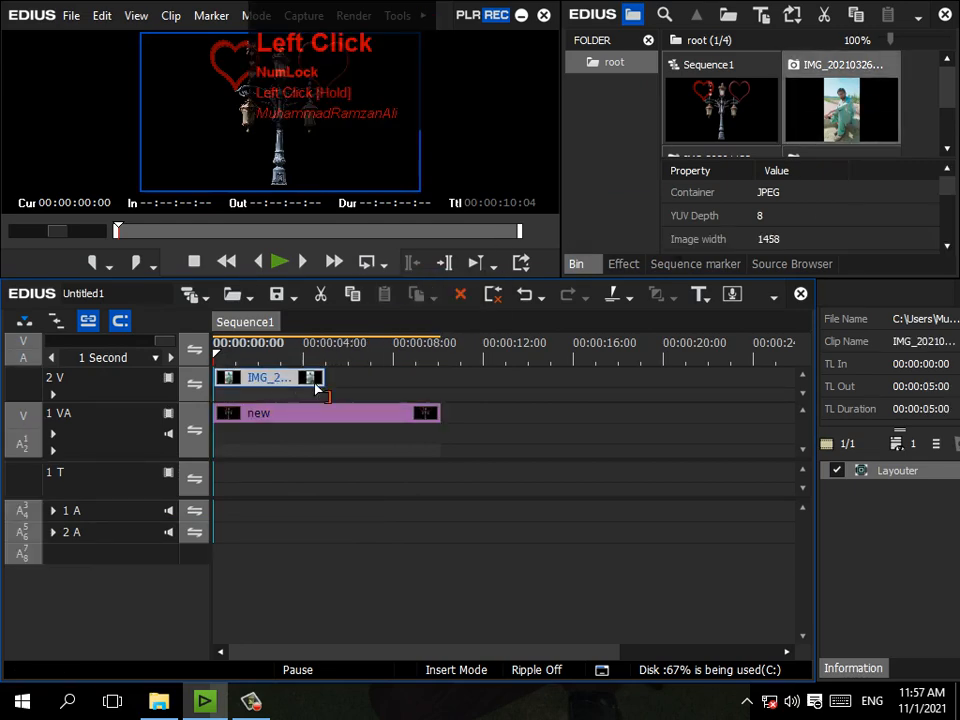
drag(325, 379, 441, 395)
drag(473, 457, 465, 455)
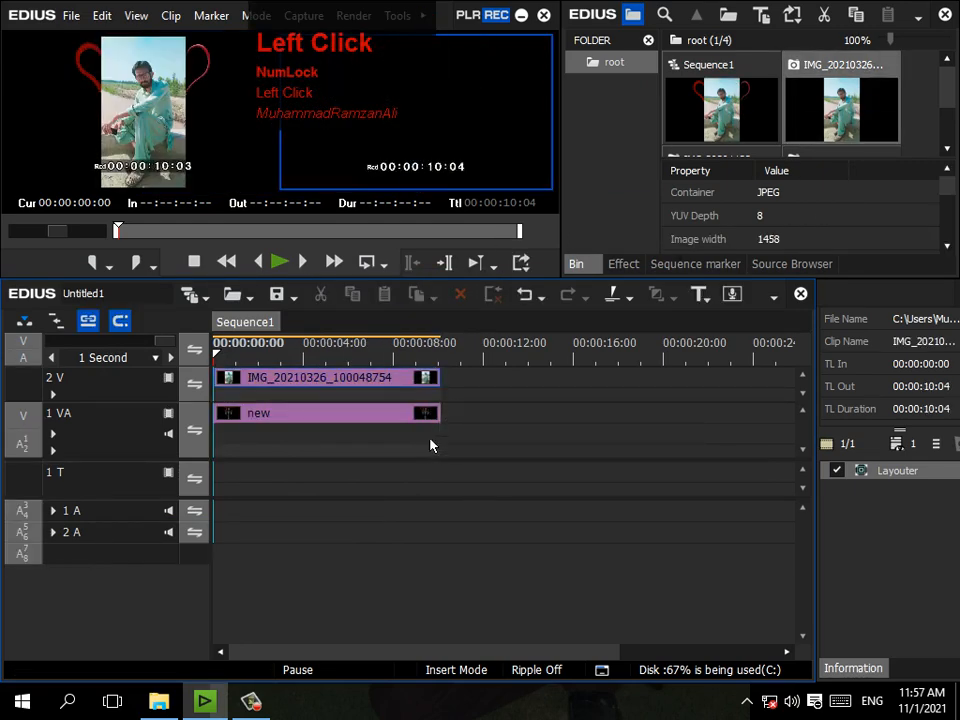
drag(386, 282, 391, 431)
Set the timeline to Overwrite Mode with Ripple On, and turn off the audio channel patches and group/link mode
click(22, 503)
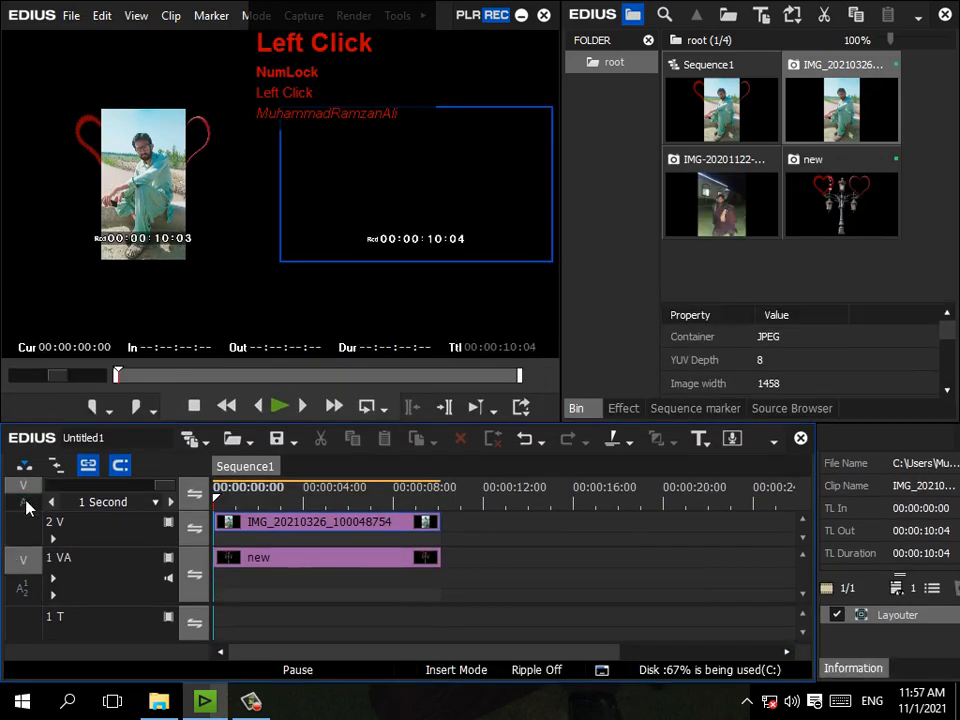
click(30, 467)
click(56, 470)
click(88, 468)
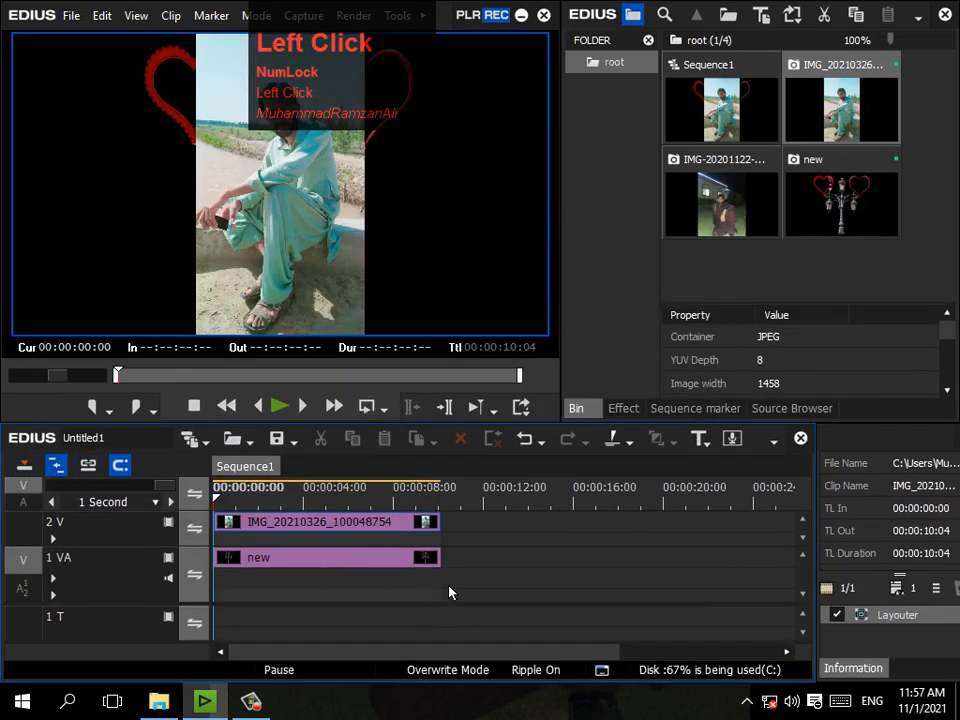
click(391, 523)
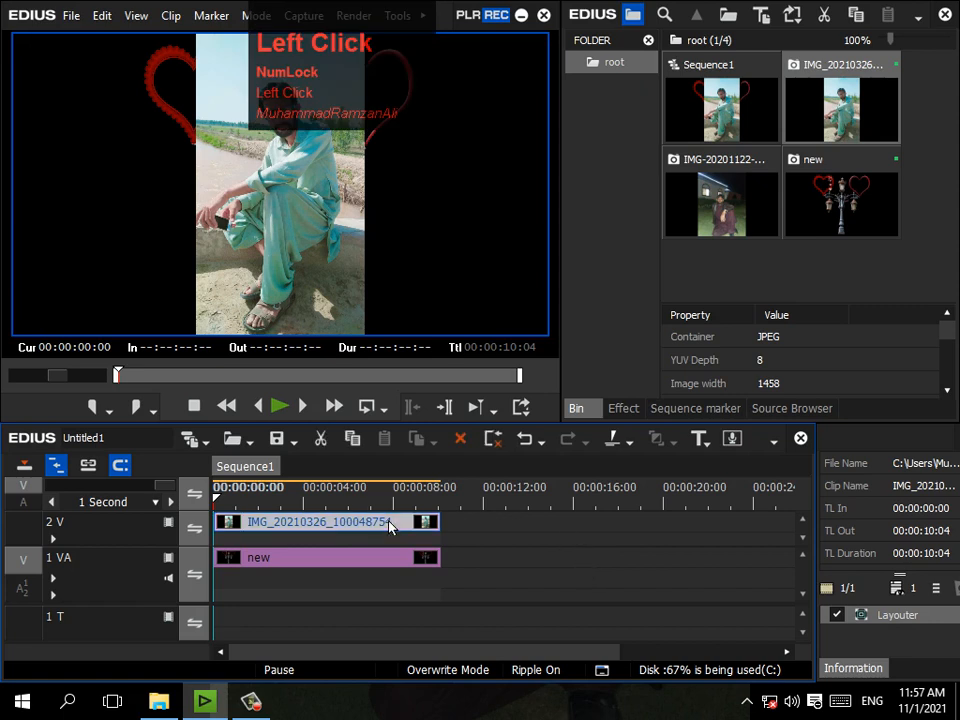
drag(339, 99, 96, 291)
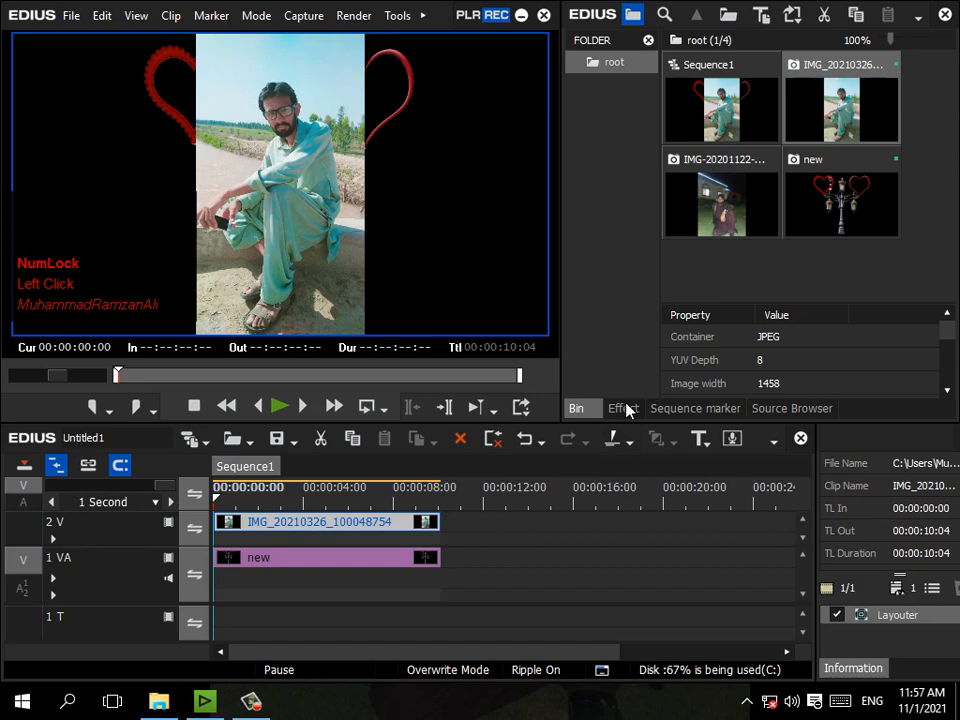
click(150, 583)
Apply the Mask video filter to the new lamp-post clip on track 1 VA
click(265, 567)
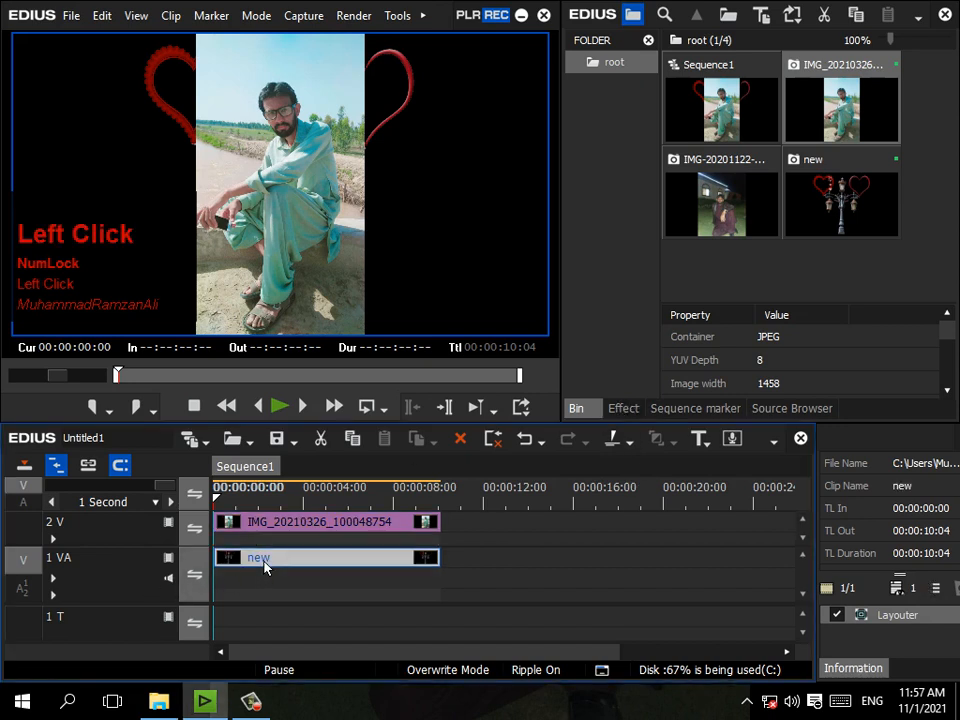
click(624, 408)
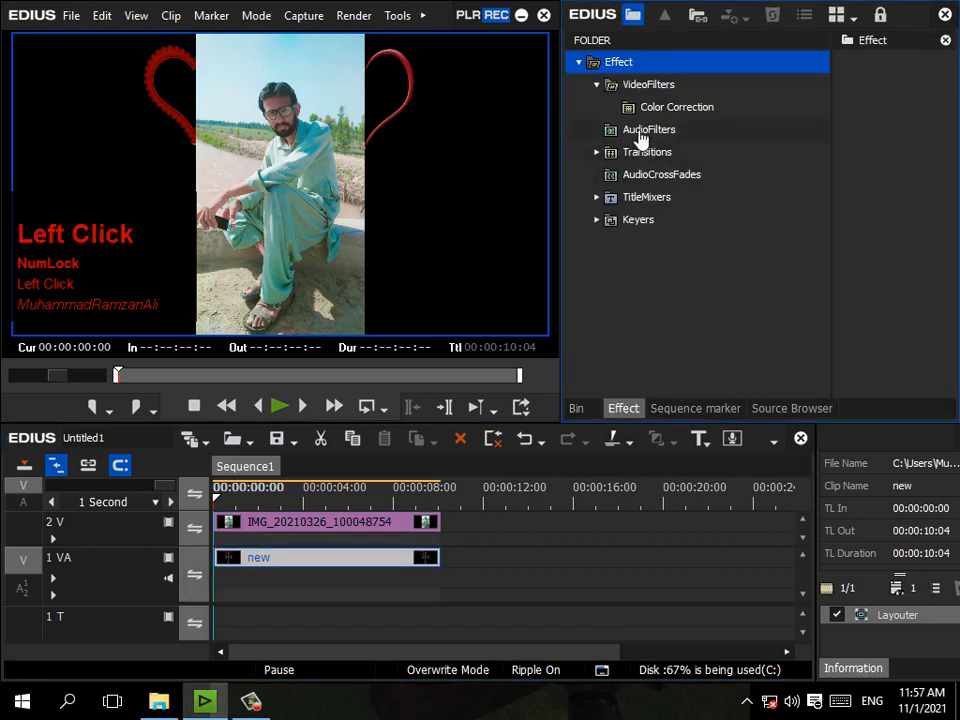
click(666, 108)
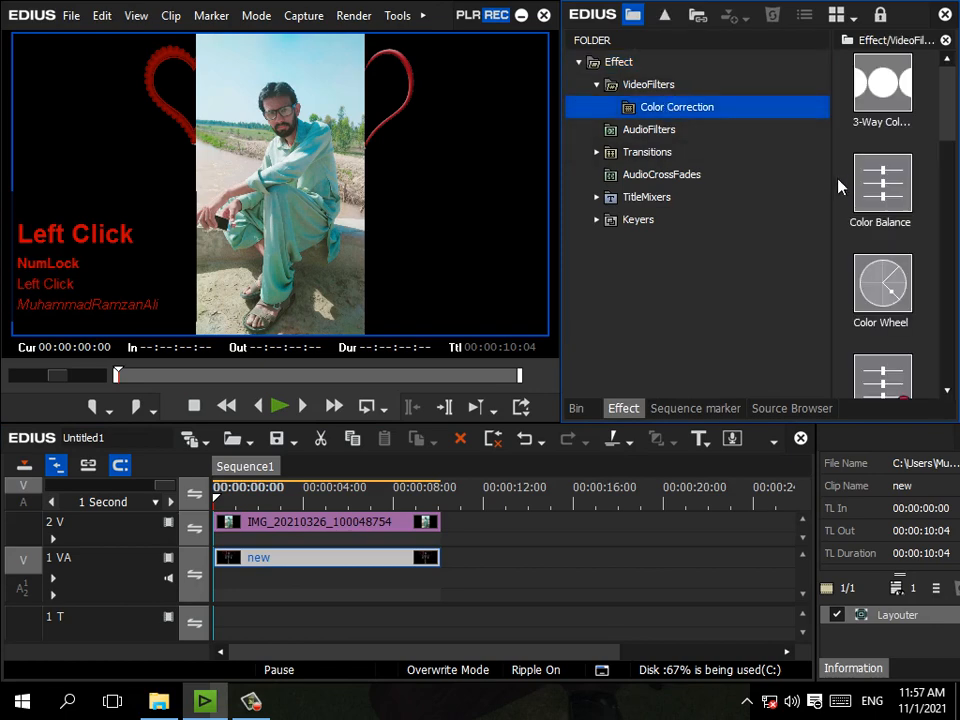
drag(842, 181, 716, 182)
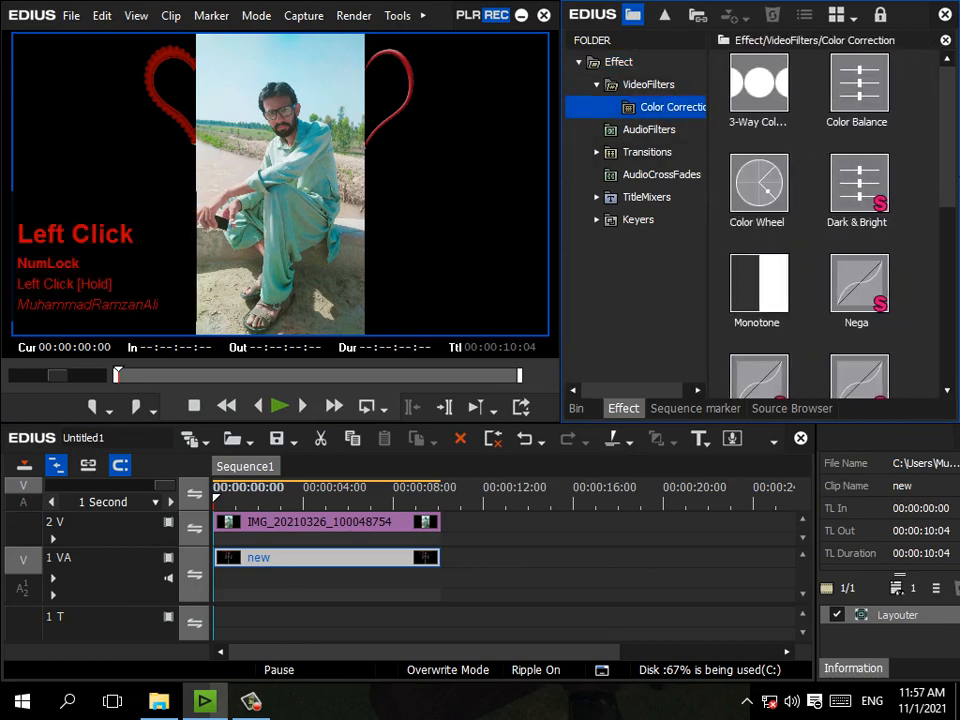
mouse_move(944, 168)
mouse_down()
mouse_move(944, 346)
mouse_move(944, 166)
mouse_up()
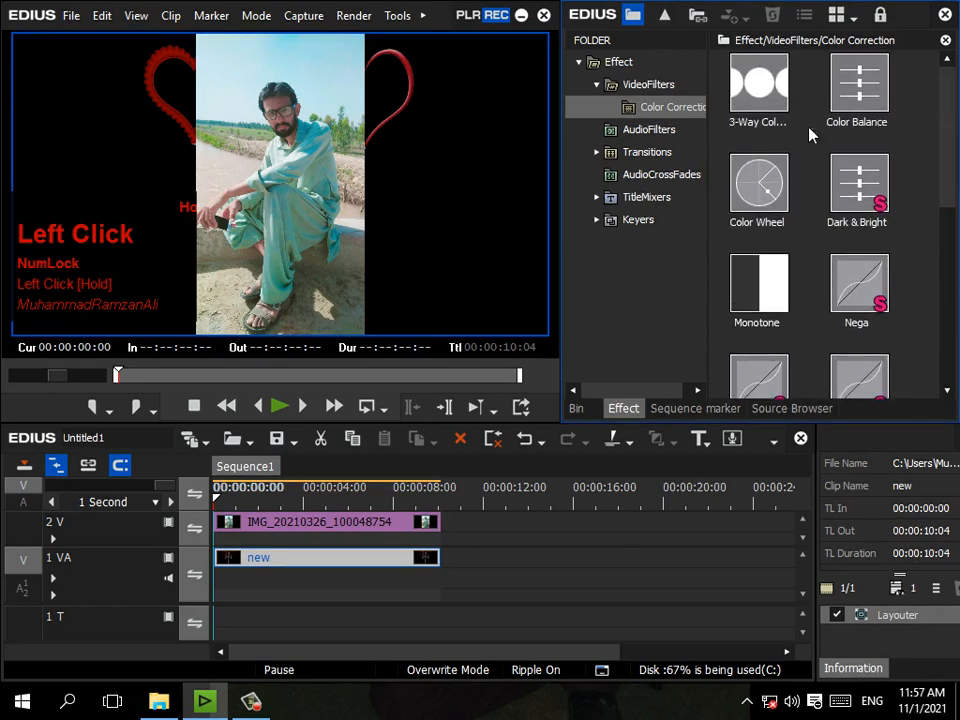
click(648, 84)
drag(949, 121, 946, 200)
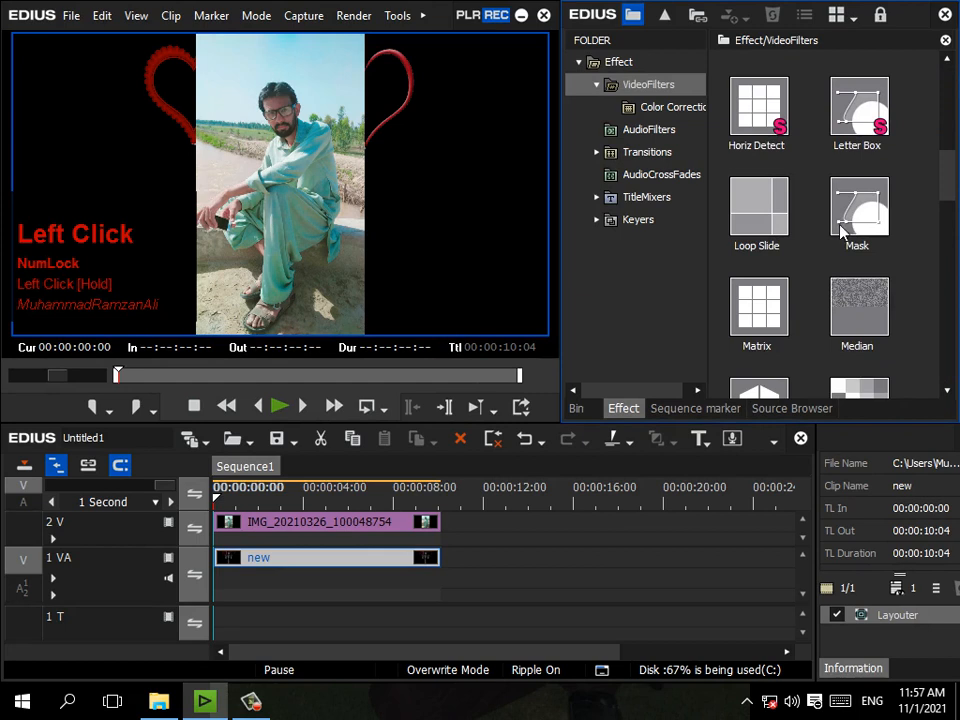
click(869, 214)
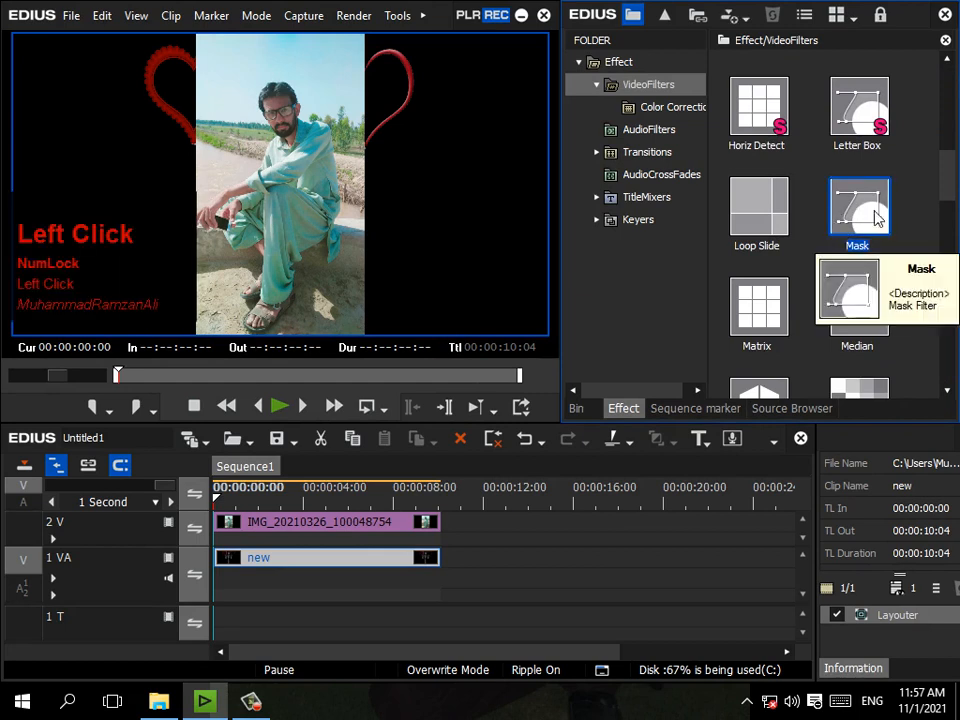
drag(869, 224, 362, 566)
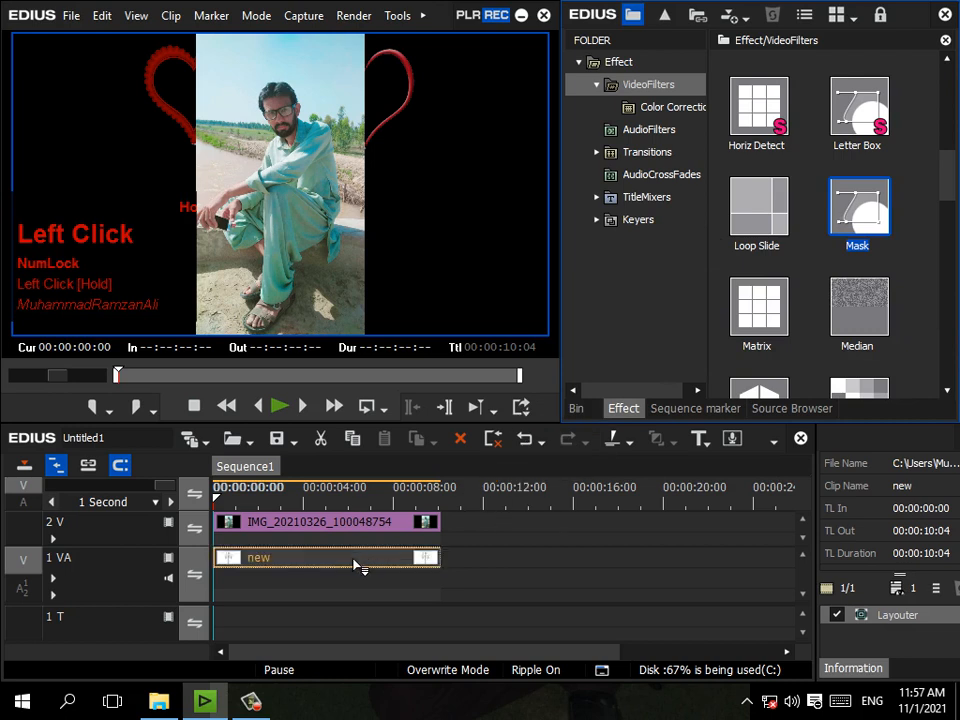
Open the settings of the Mask filter applied to the new clip
drag(252, 567, 258, 558)
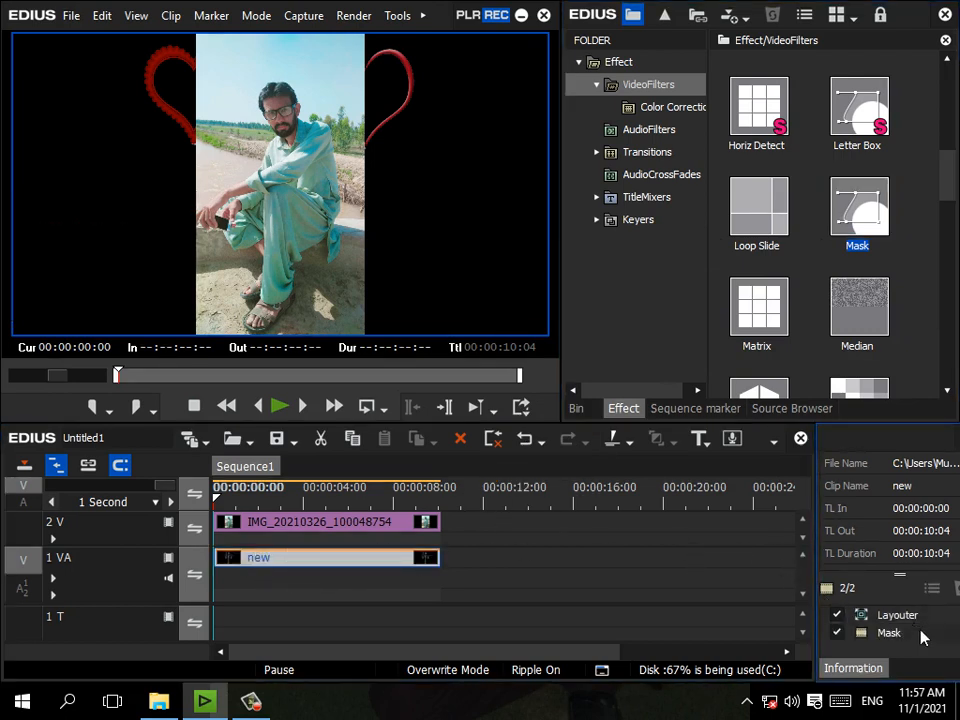
click(862, 634)
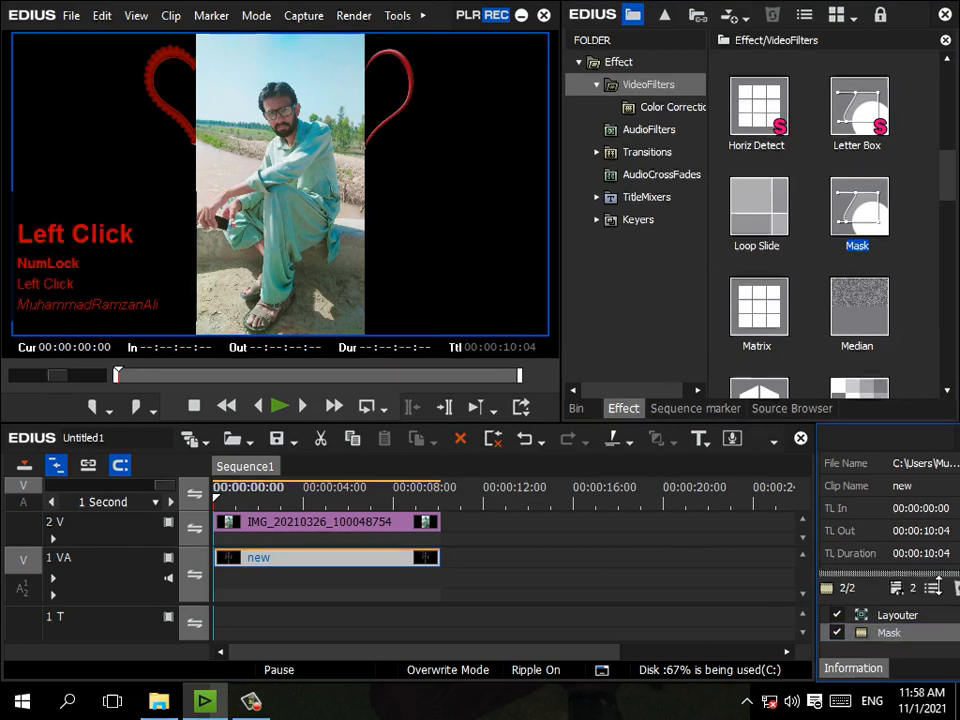
click(932, 587)
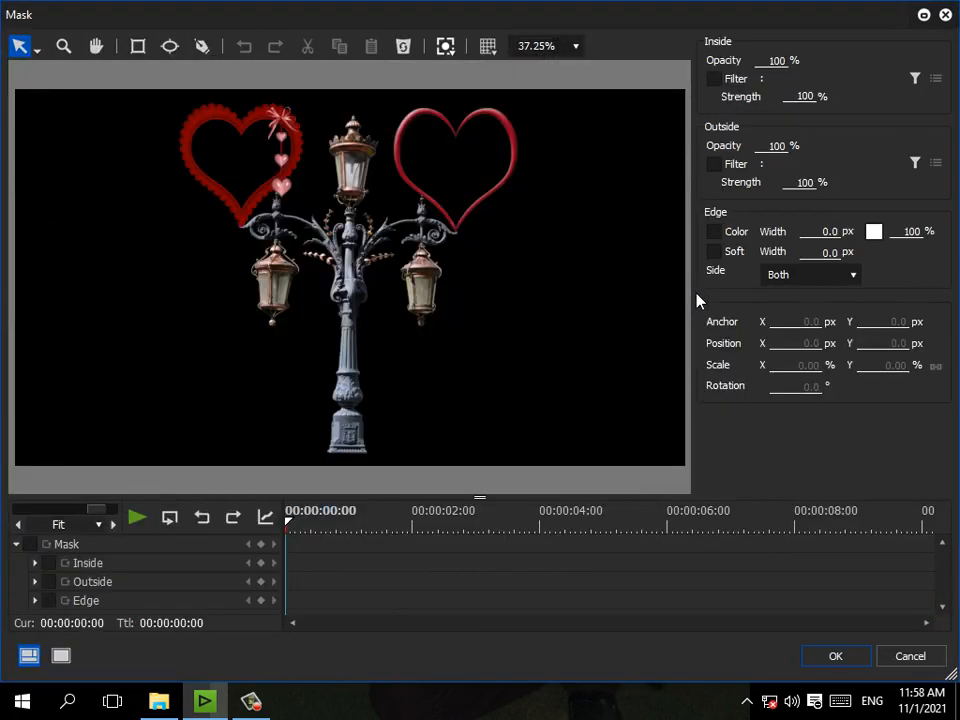
Draw a closed path mask along the scalloped red heart frame beside the lamp post, curving its upper lobe under the ribbon bow
scroll(250, 133, up, 1)
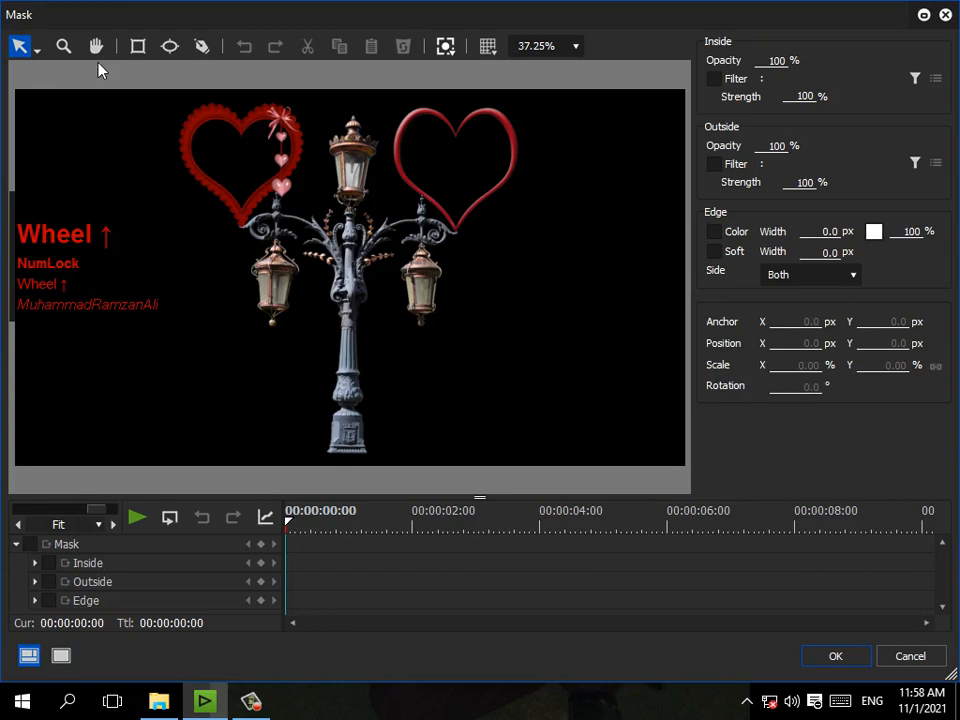
click(63, 46)
click(327, 257)
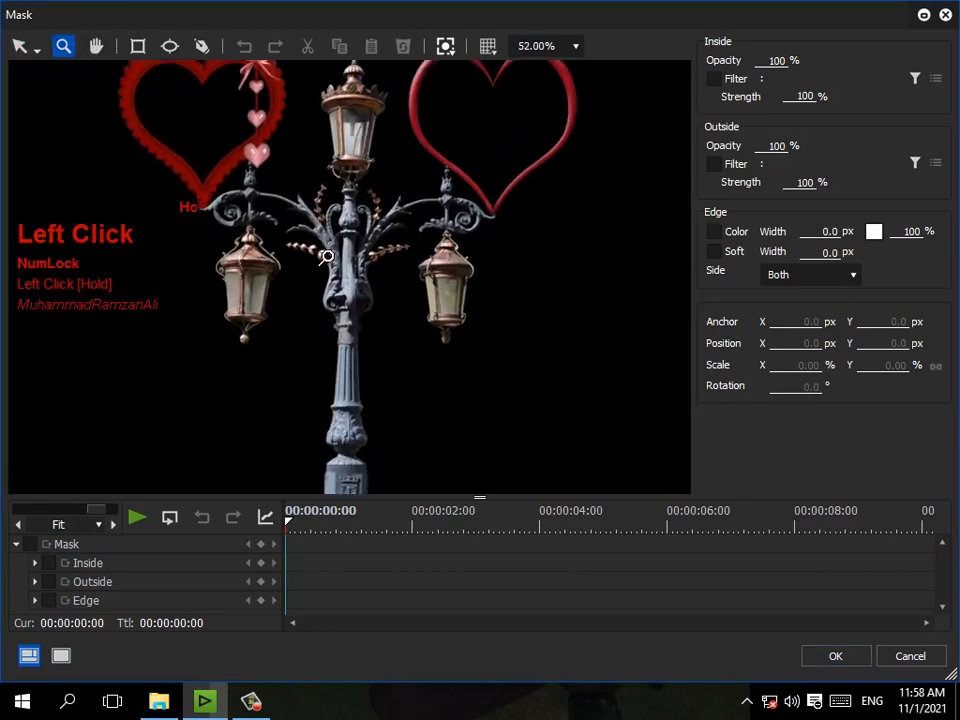
drag(327, 257, 372, 292)
click(98, 50)
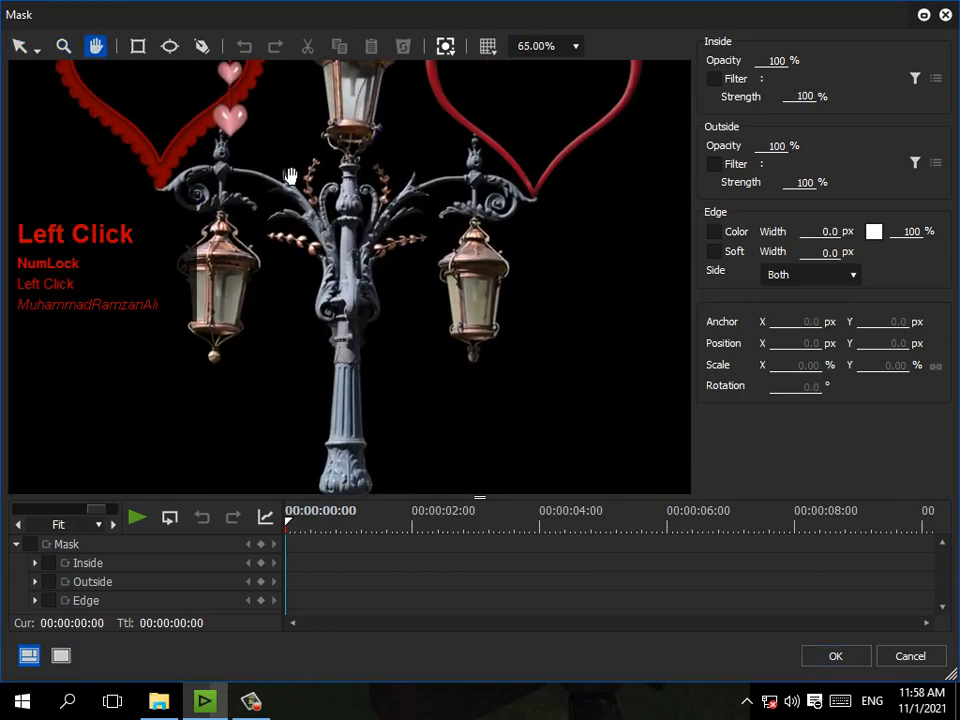
drag(290, 176, 451, 342)
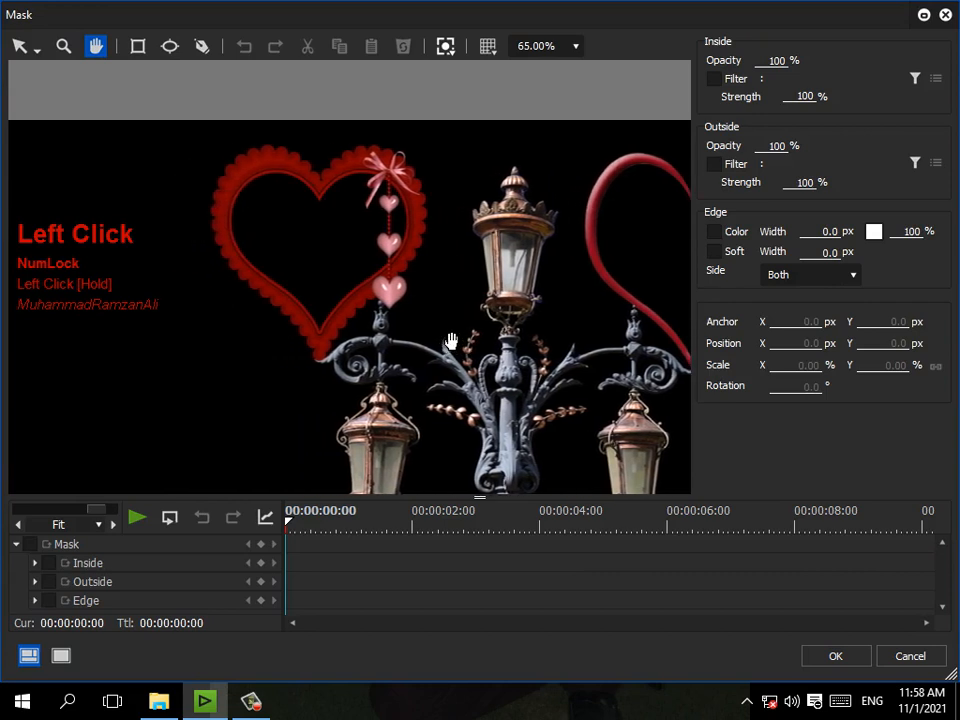
click(202, 46)
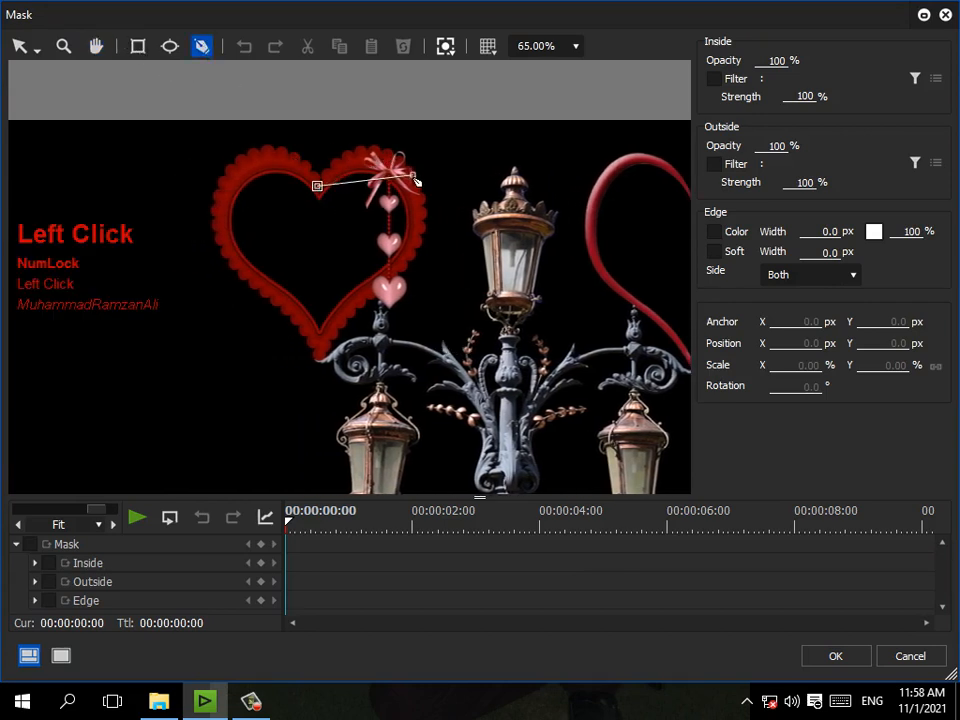
drag(408, 180, 432, 234)
click(400, 258)
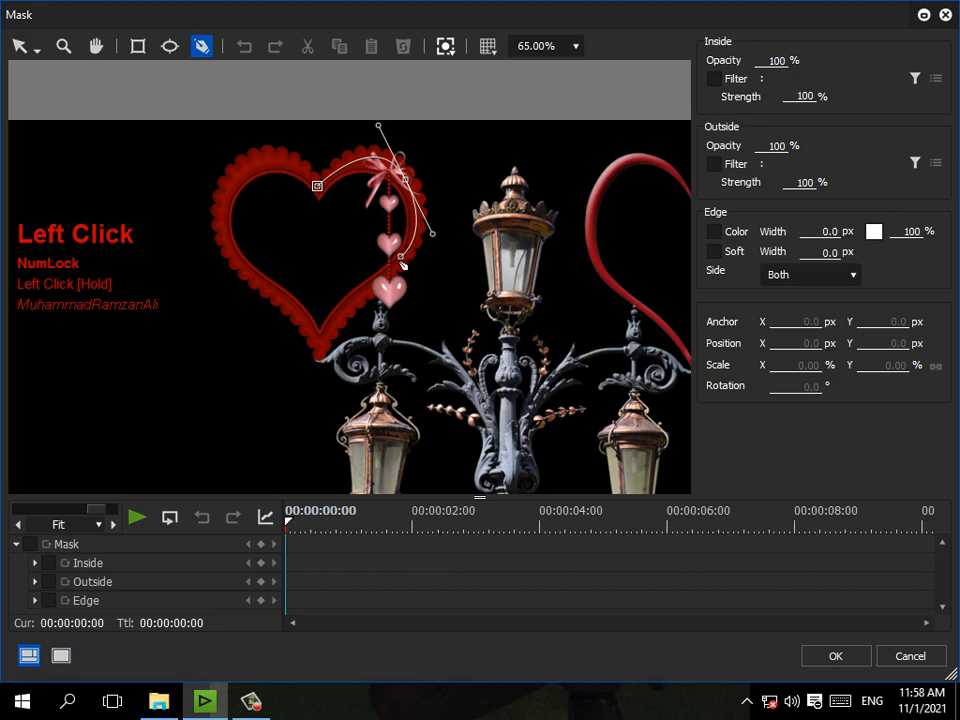
click(394, 271)
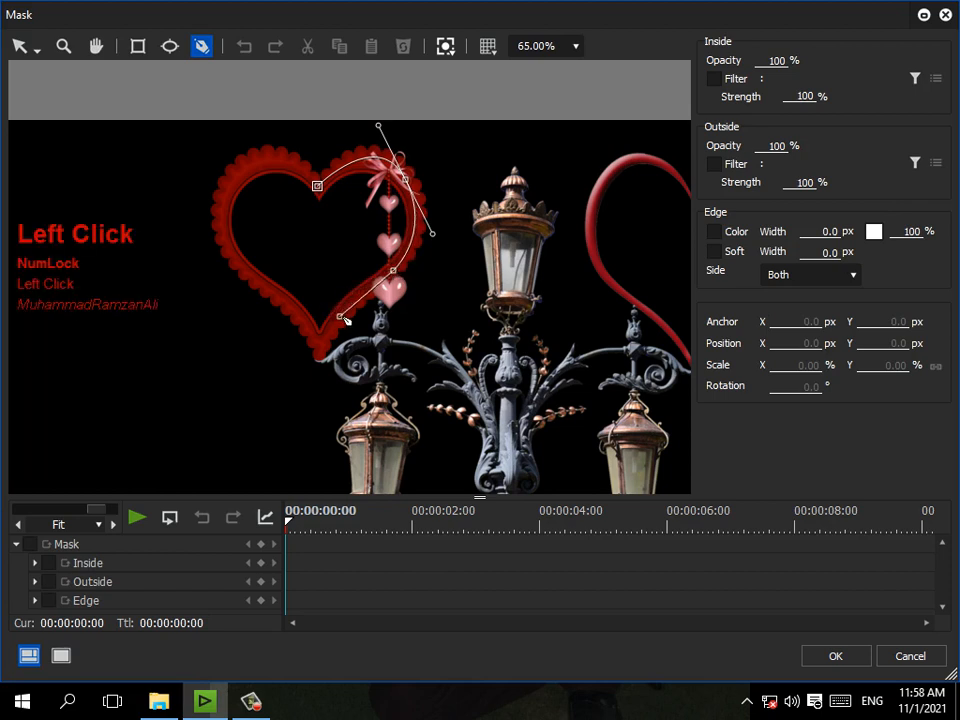
click(345, 312)
click(319, 345)
click(266, 286)
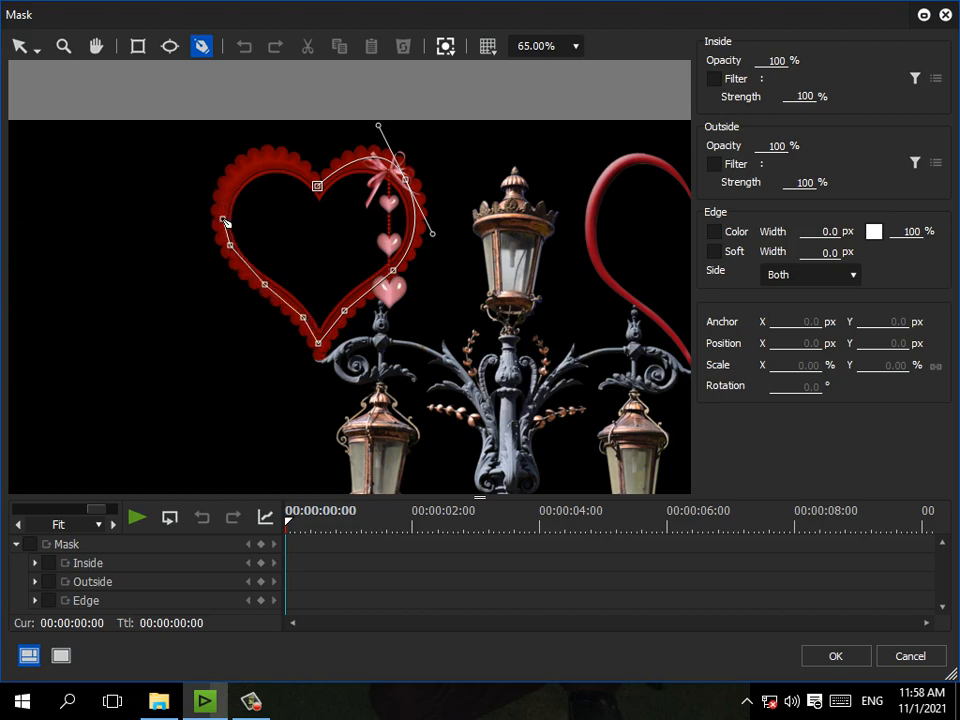
click(223, 219)
click(238, 175)
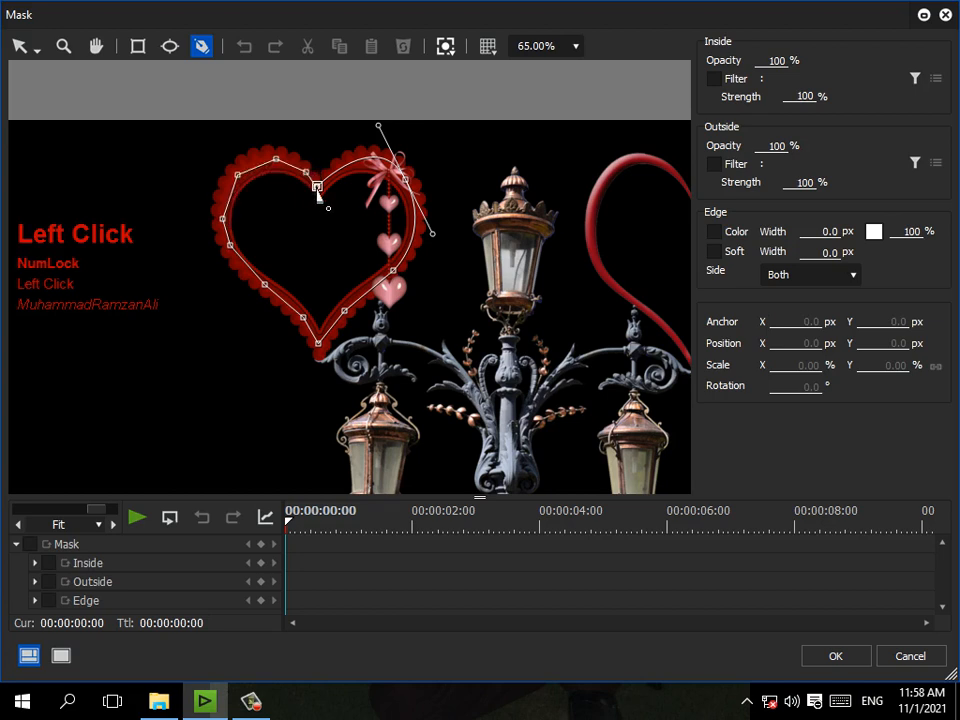
click(316, 187)
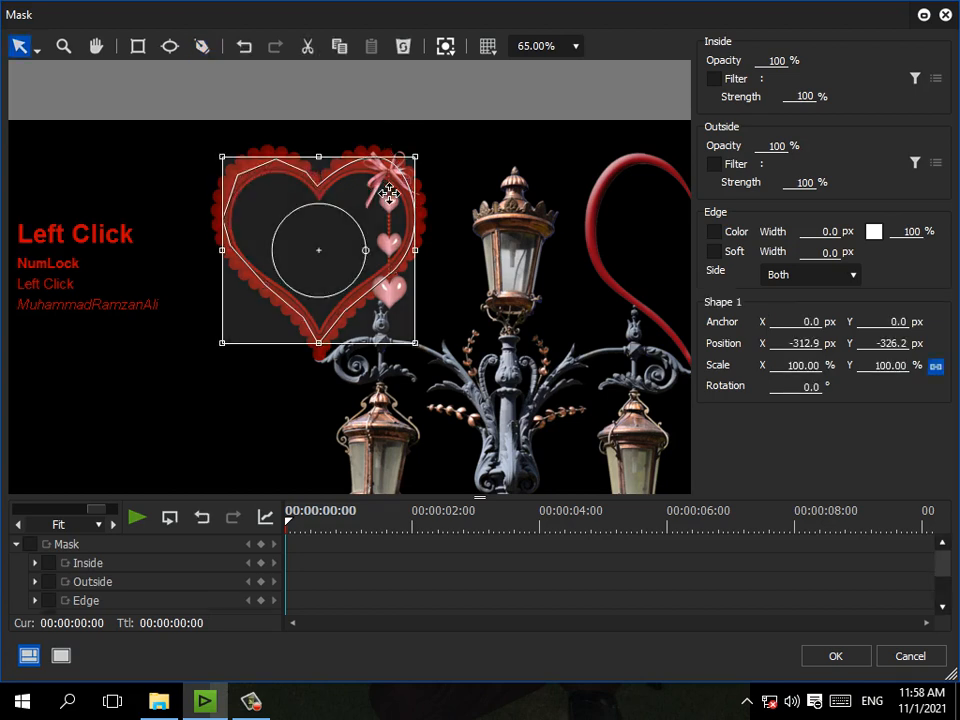
Set the mask's Outside Strength to 0%
click(808, 184)
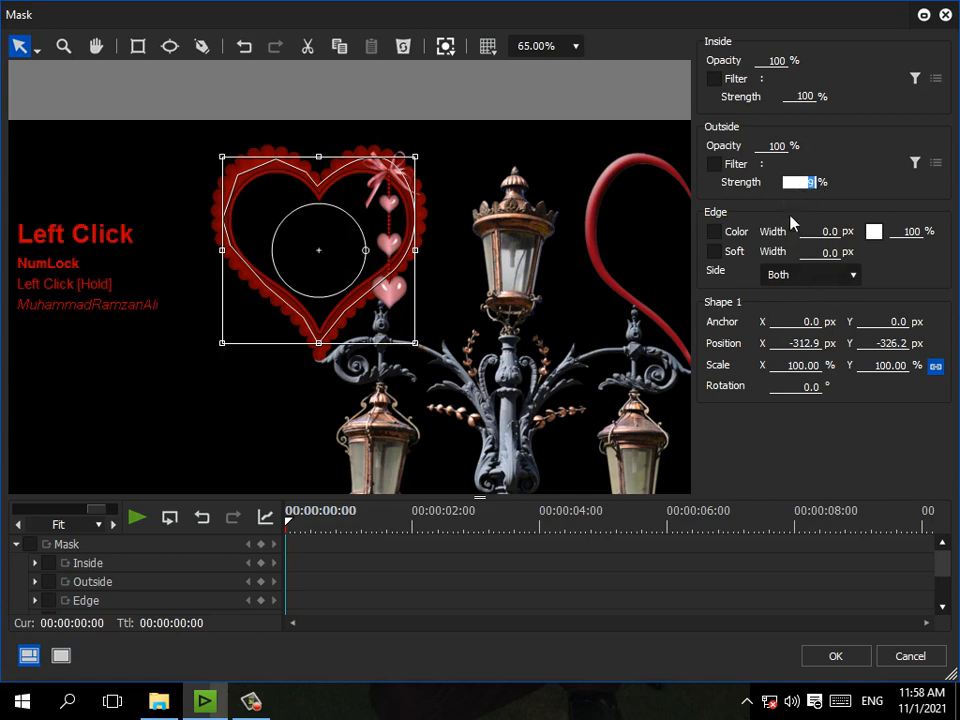
drag(816, 186, 855, 179)
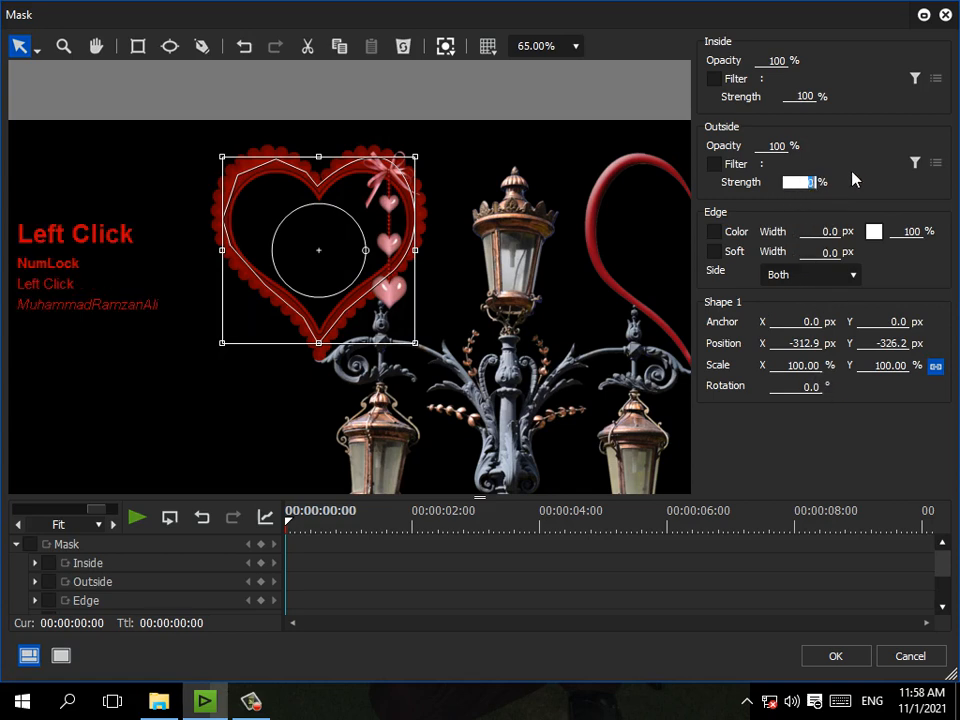
Accept the mask settings for the new lamp-post clip and reselect that clip in the timeline
click(786, 146)
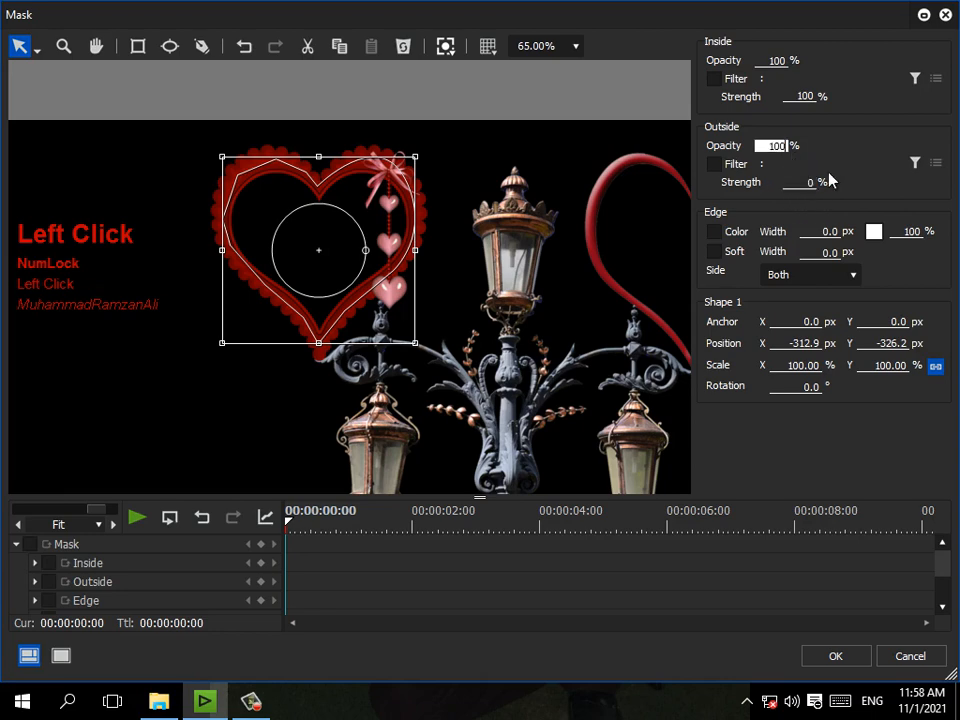
click(855, 658)
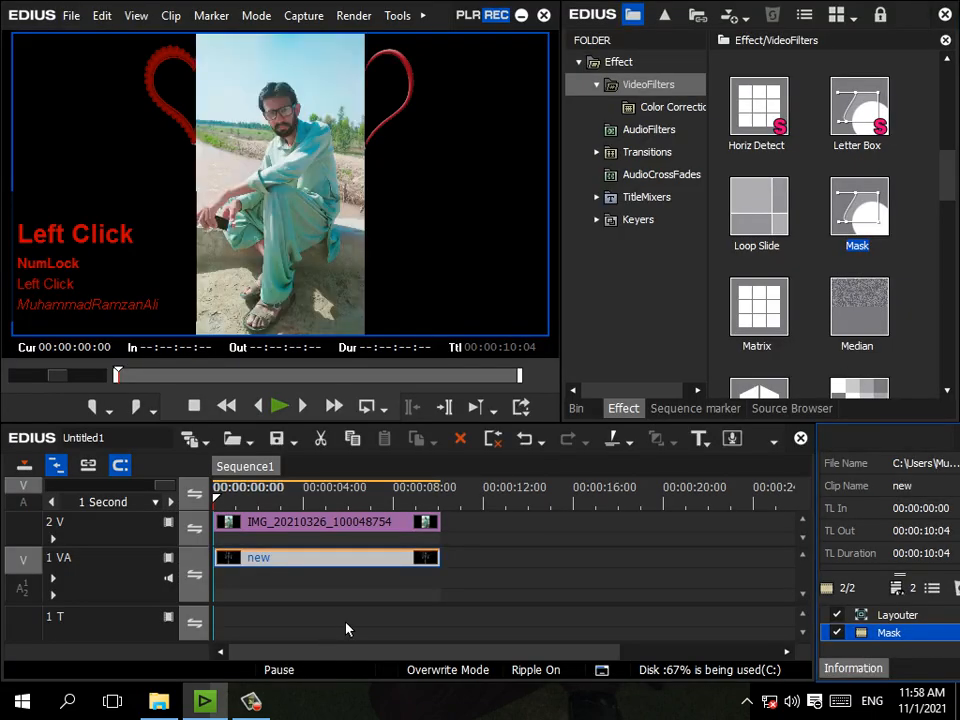
click(298, 564)
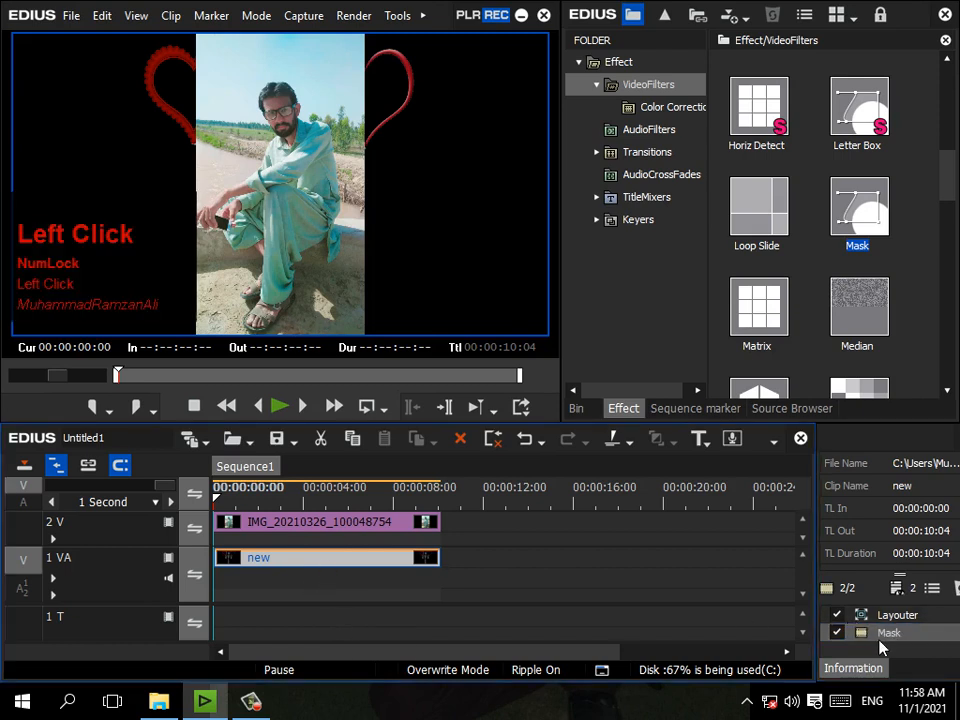
Open the Layouter for the IMG_20210326_100048754 clip on track 2 V and turn off Preserve frame aspect
click(299, 524)
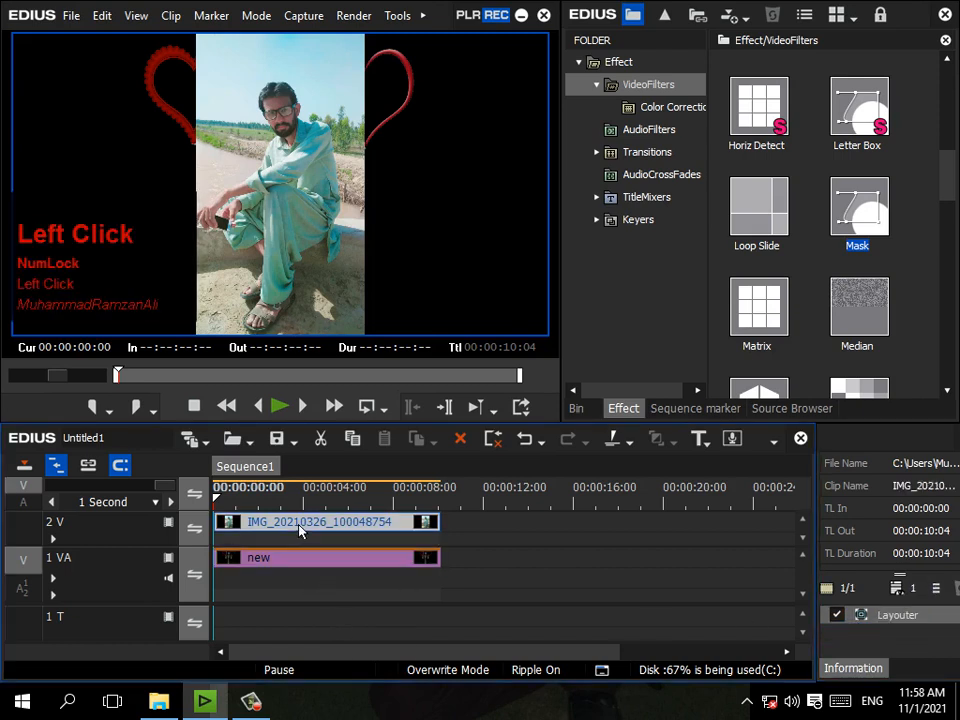
click(939, 592)
click(658, 401)
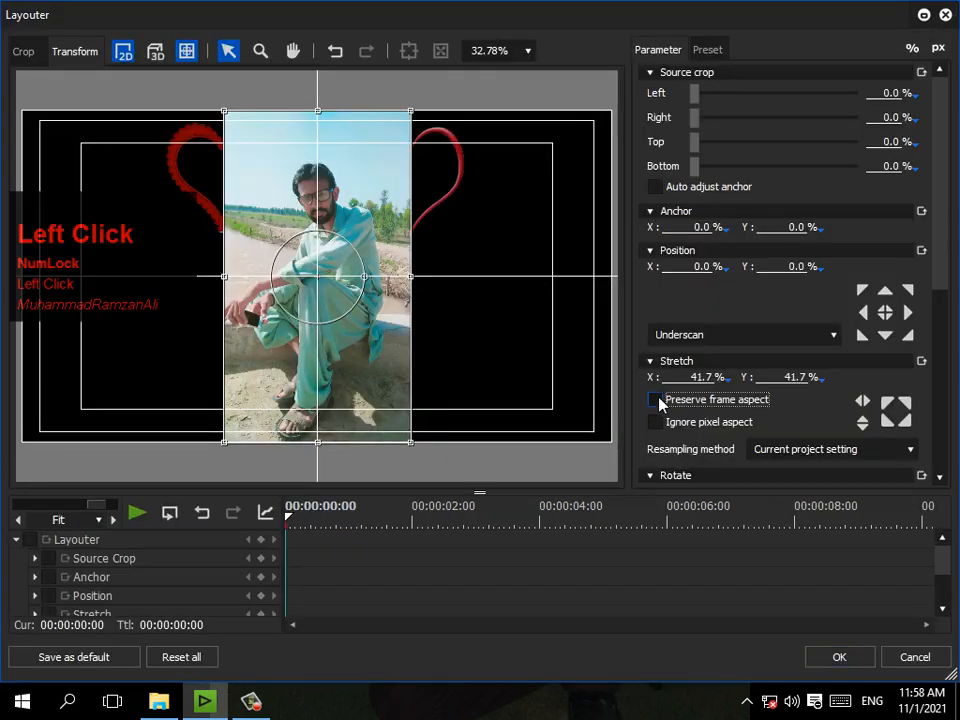
Shrink the photo to a stretch of about 23.9% by 16.8% and place it over the scalloped heart at about X -16.2%, Y -26.5%
drag(411, 442, 465, 460)
drag(452, 100, 466, 100)
drag(394, 199, 355, 206)
drag(421, 120, 342, 226)
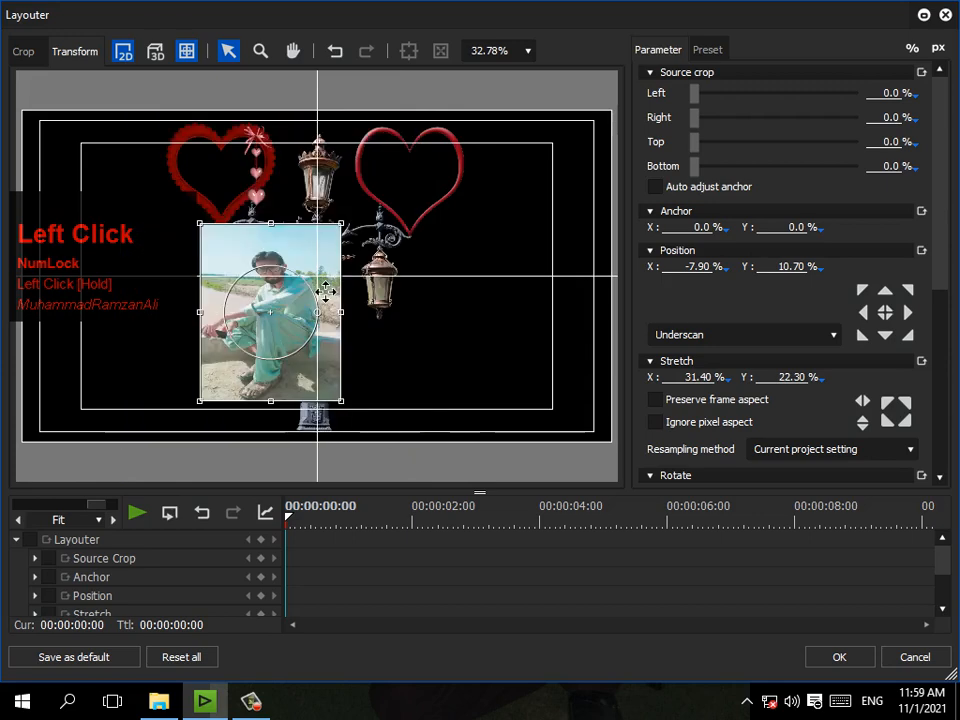
drag(322, 340, 277, 237)
drag(289, 290, 258, 240)
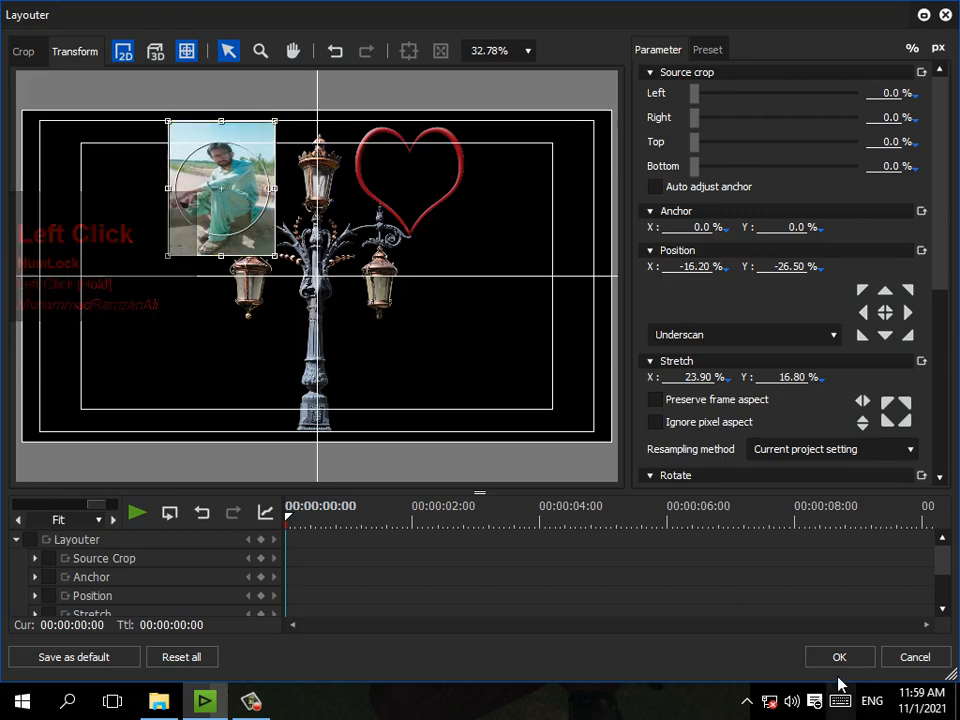
click(839, 657)
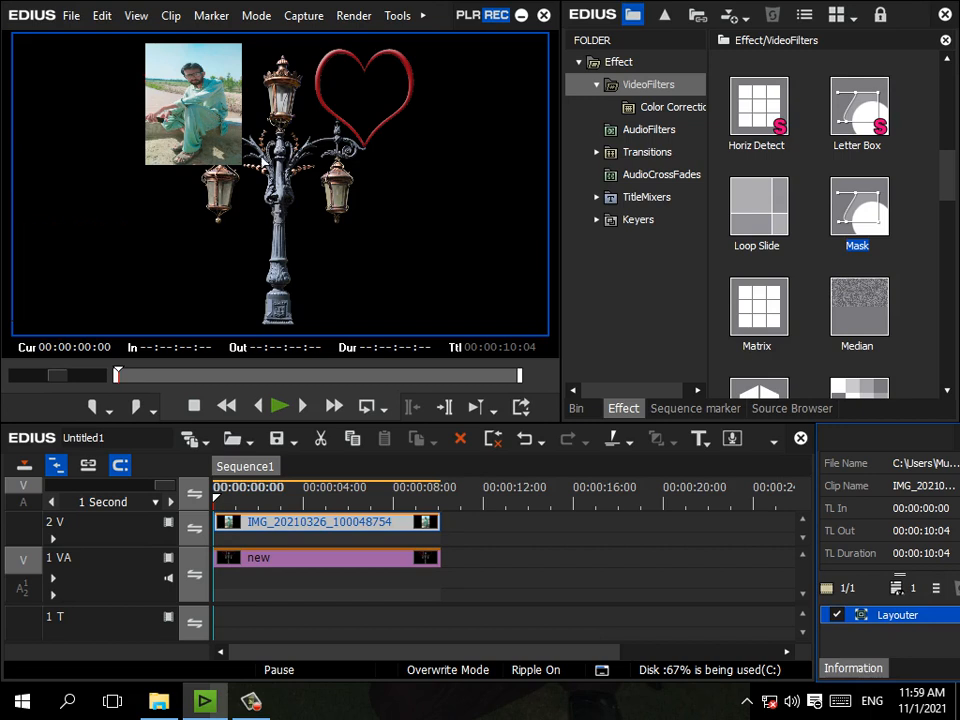
Copy the Mask filter from the new clip onto the IMG_20210326_100048754 clip and delete it from the new clip
click(320, 562)
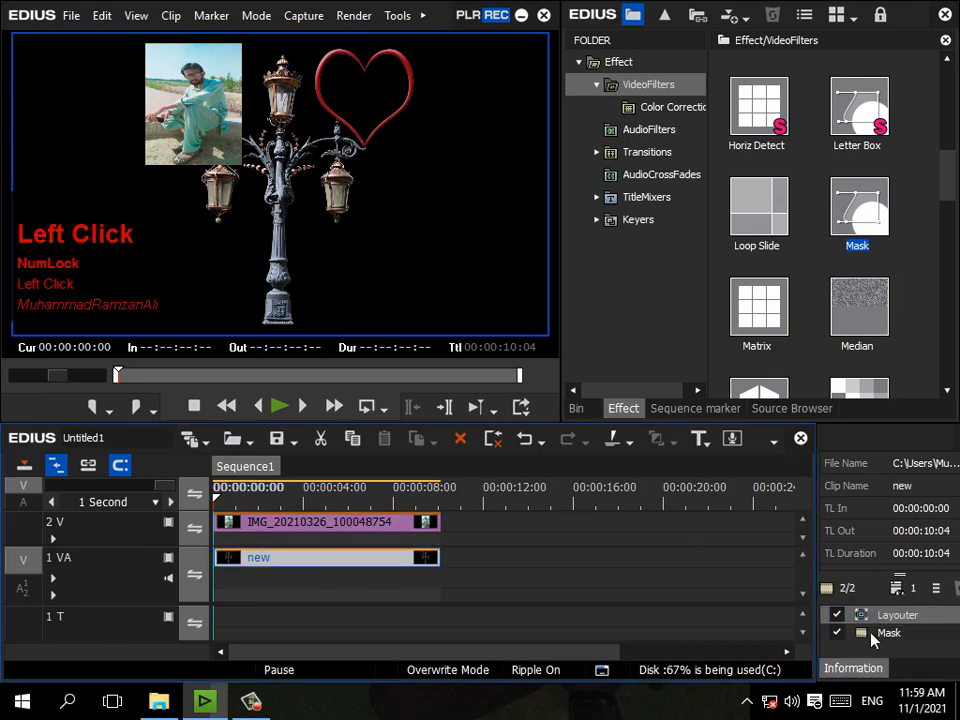
drag(900, 636, 416, 532)
click(405, 561)
click(872, 636)
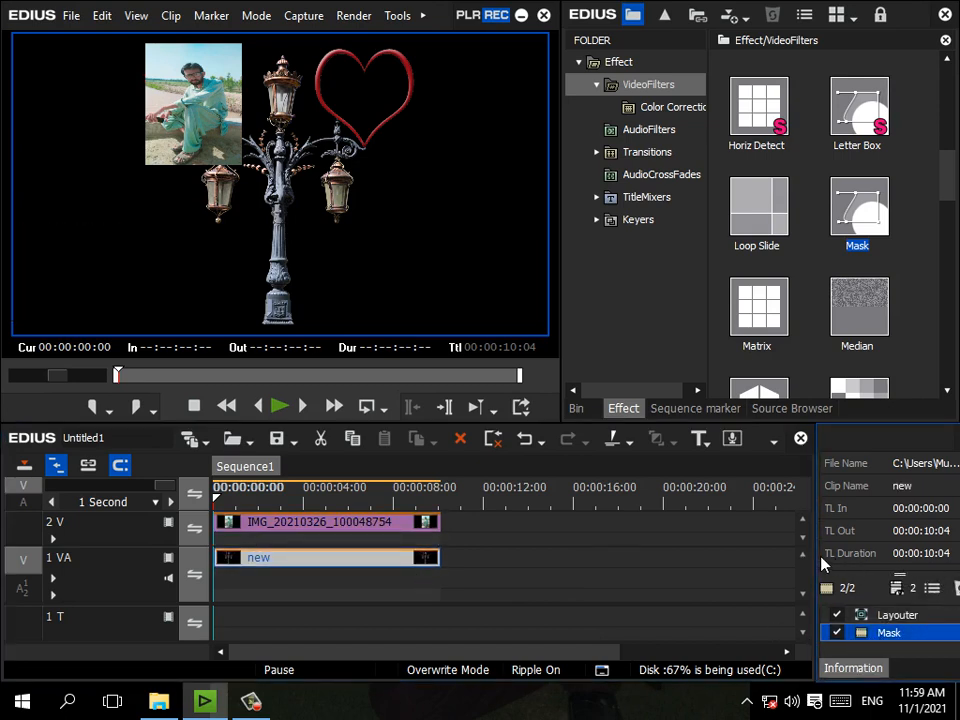
drag(822, 565, 792, 565)
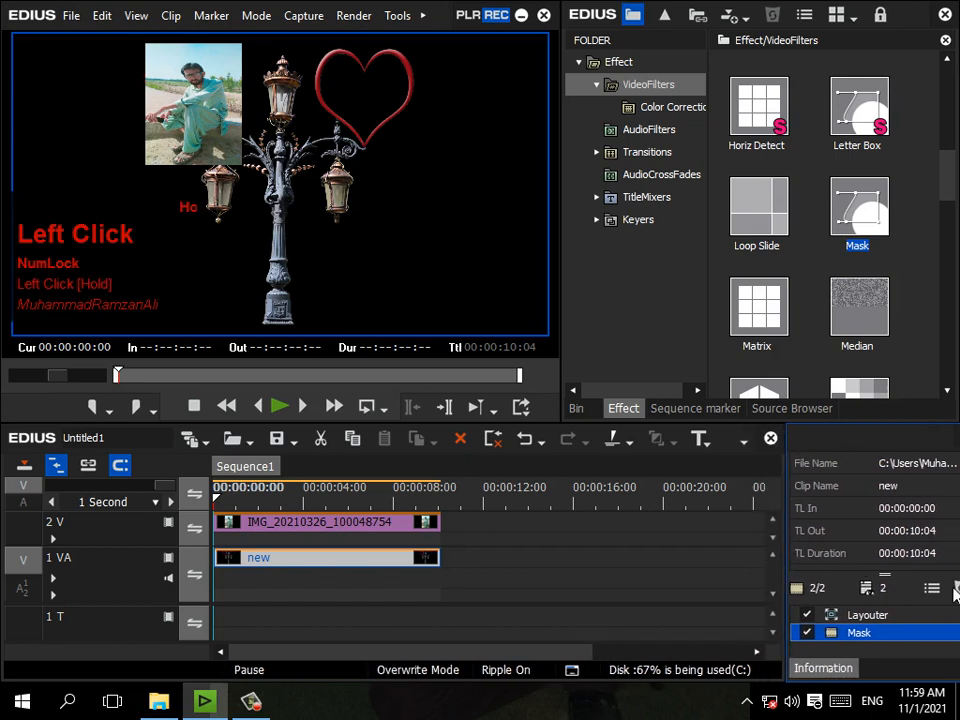
click(955, 590)
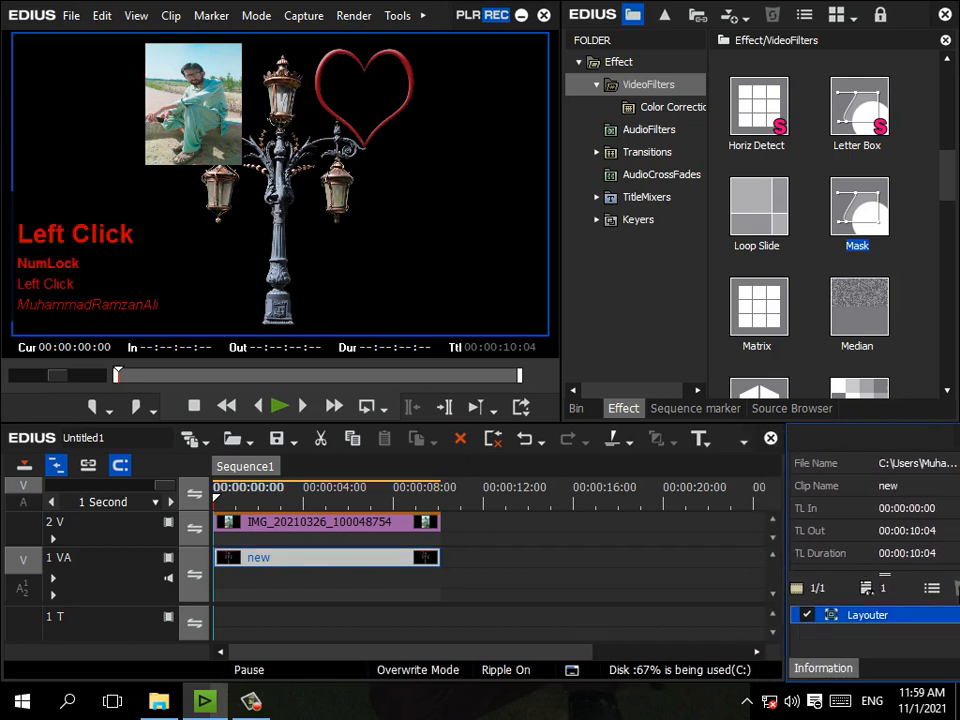
Move the photo track below the lamp-post track so the heart frame lies over the photo
click(296, 523)
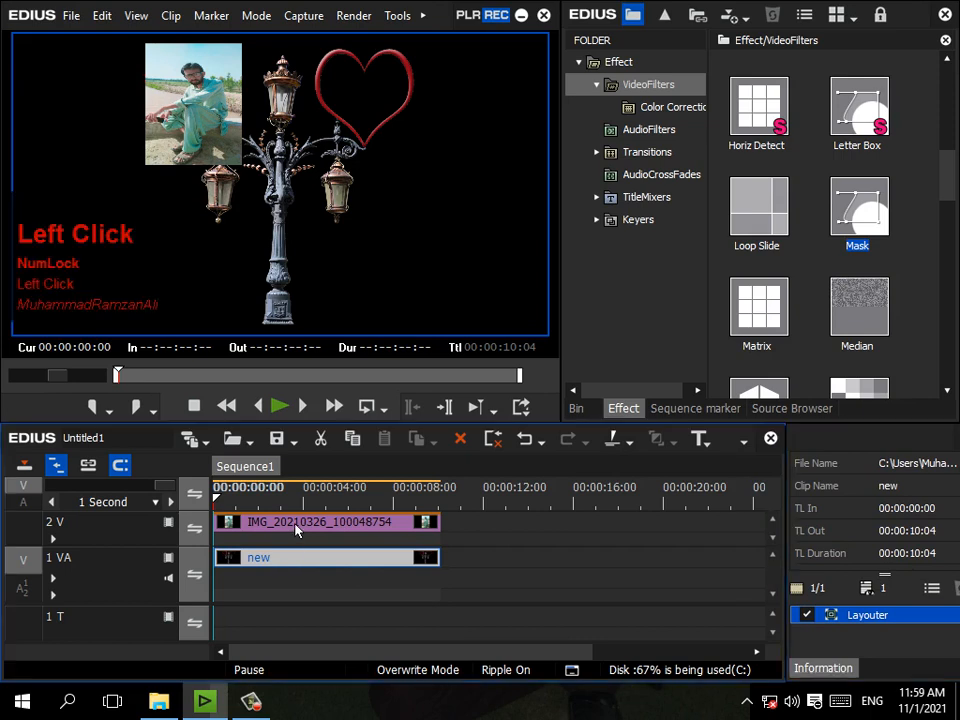
click(860, 634)
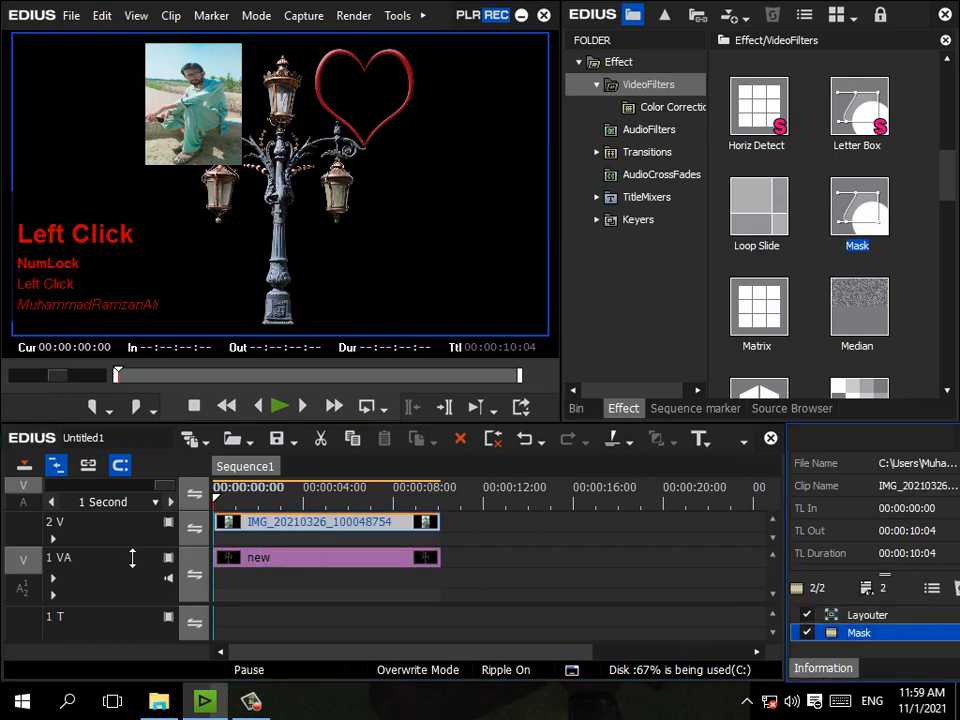
drag(122, 574, 119, 542)
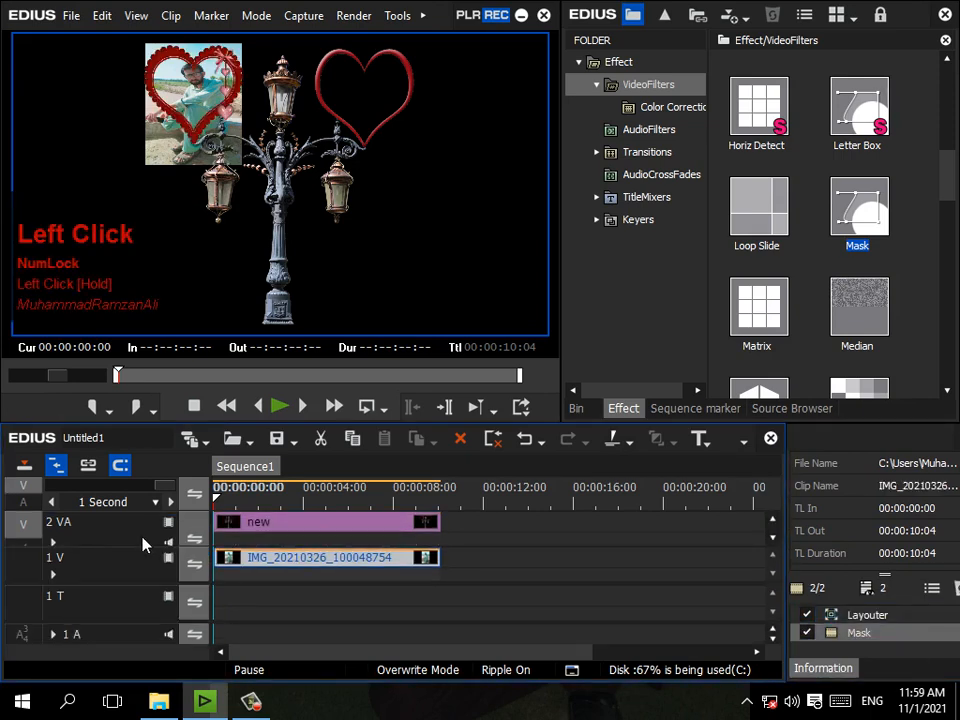
Set the photo clip's Mask filter to Outside Strength 100% and Outside Opacity 0%
click(858, 633)
double_click(855, 635)
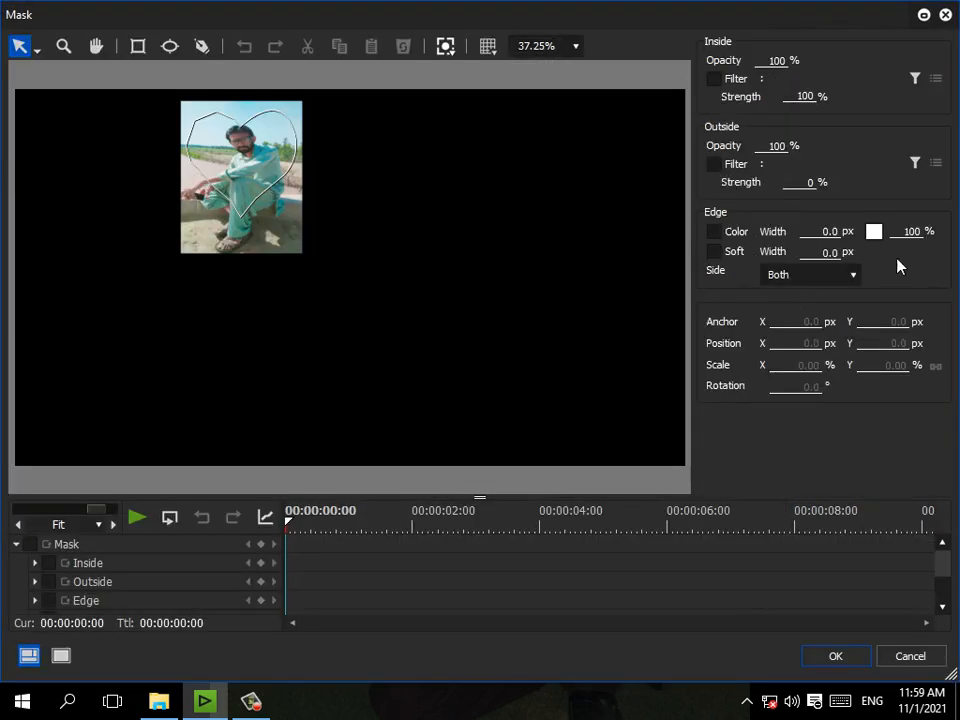
drag(806, 188, 830, 500)
click(776, 146)
click(853, 657)
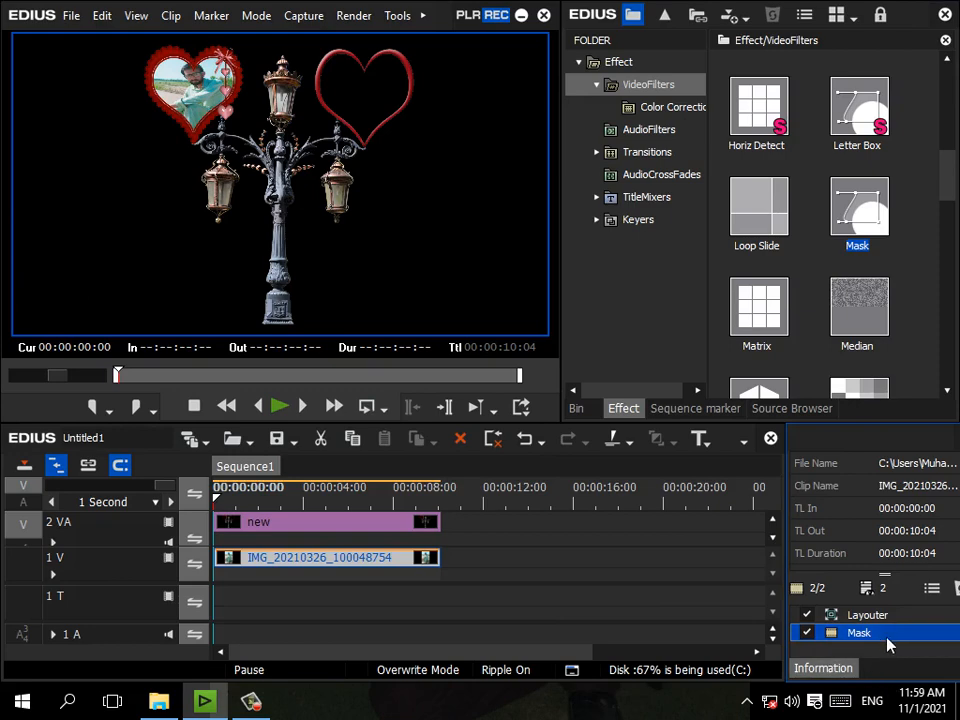
double_click(886, 638)
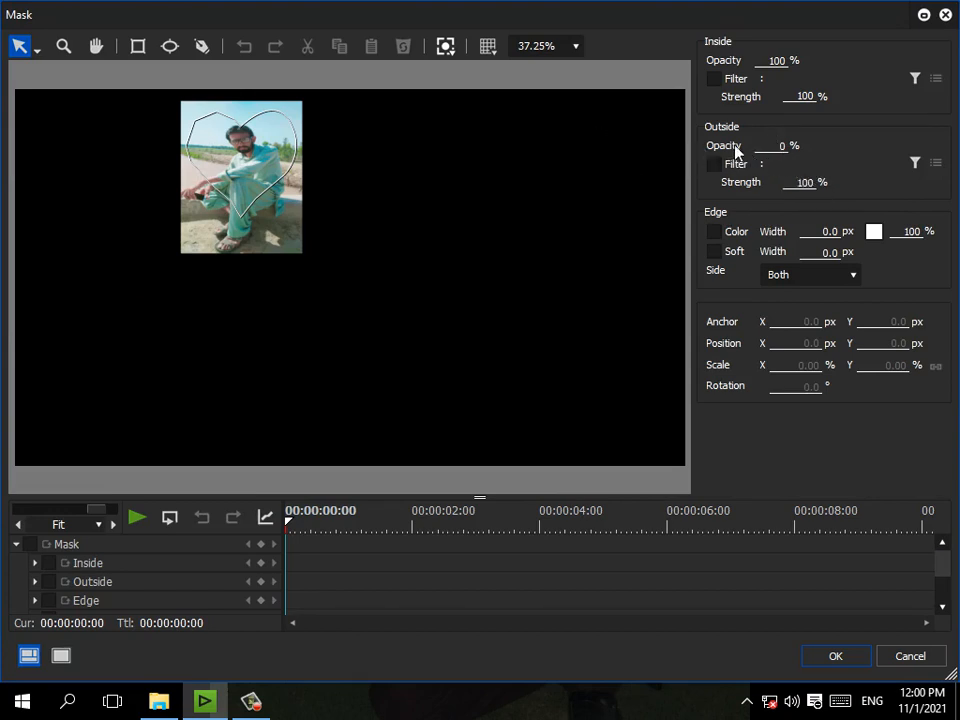
click(859, 666)
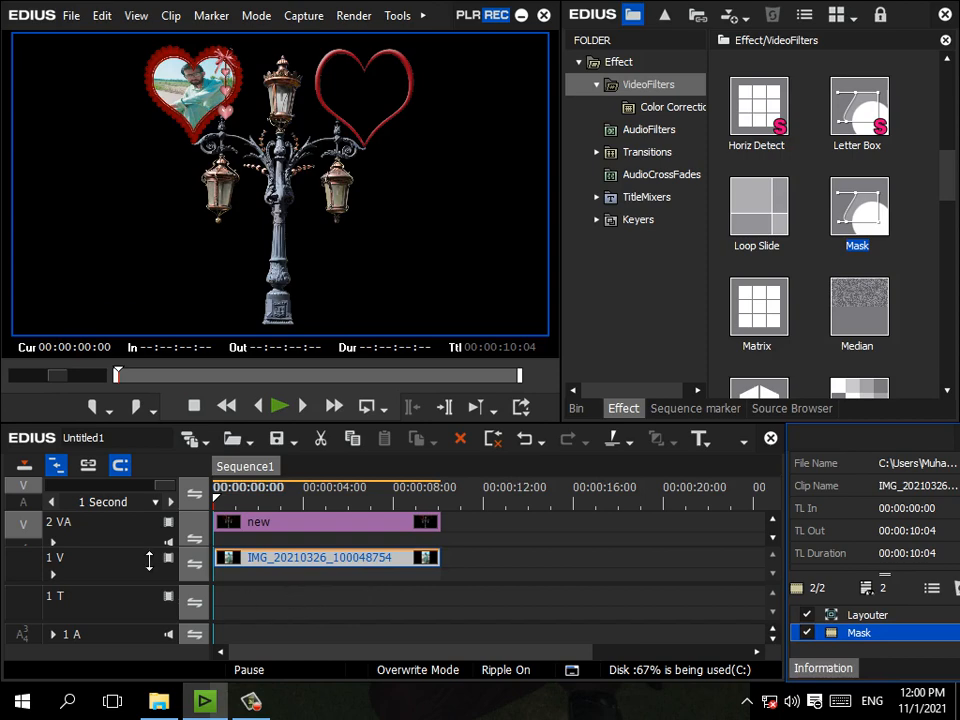
Add one VA track above track 2 VA and enlarge the video track area of the timeline
click(127, 521)
right_click(127, 521)
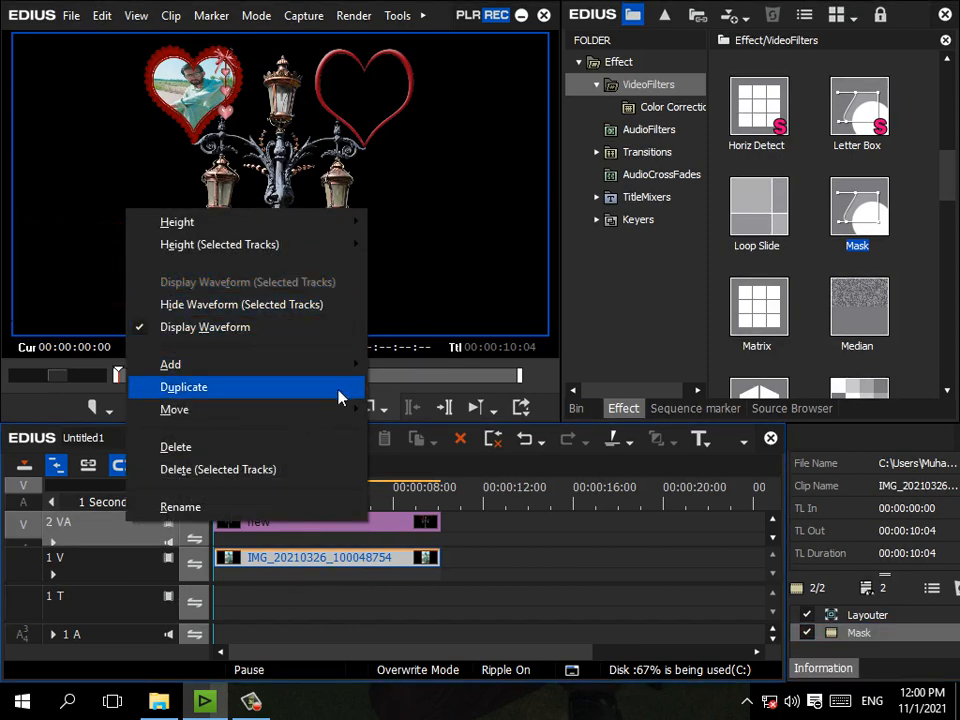
mouse_move(338, 366)
click(425, 365)
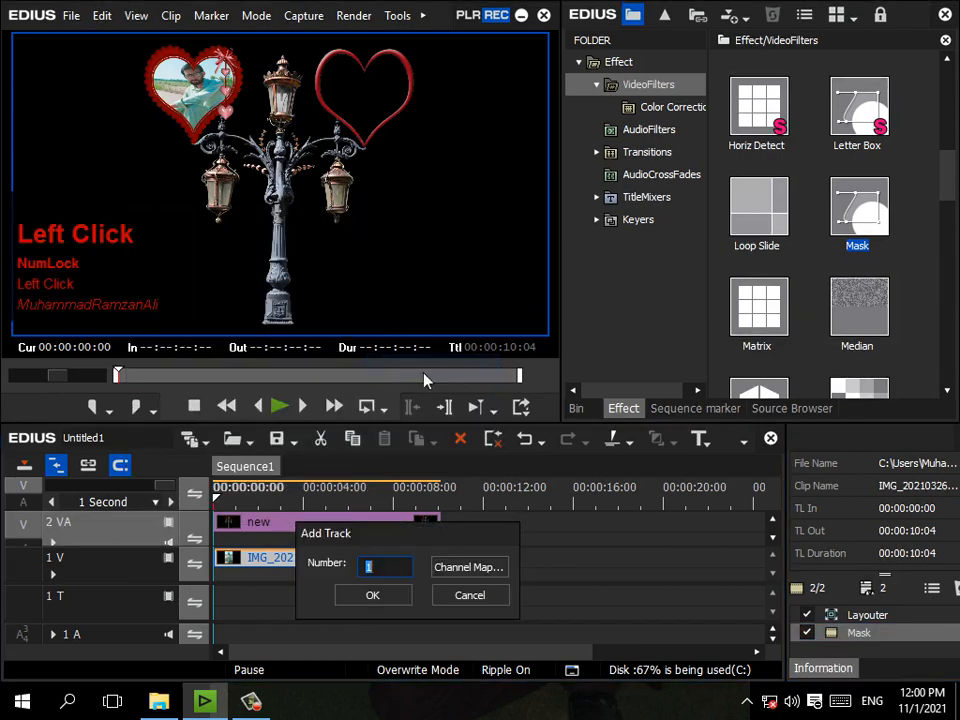
click(366, 600)
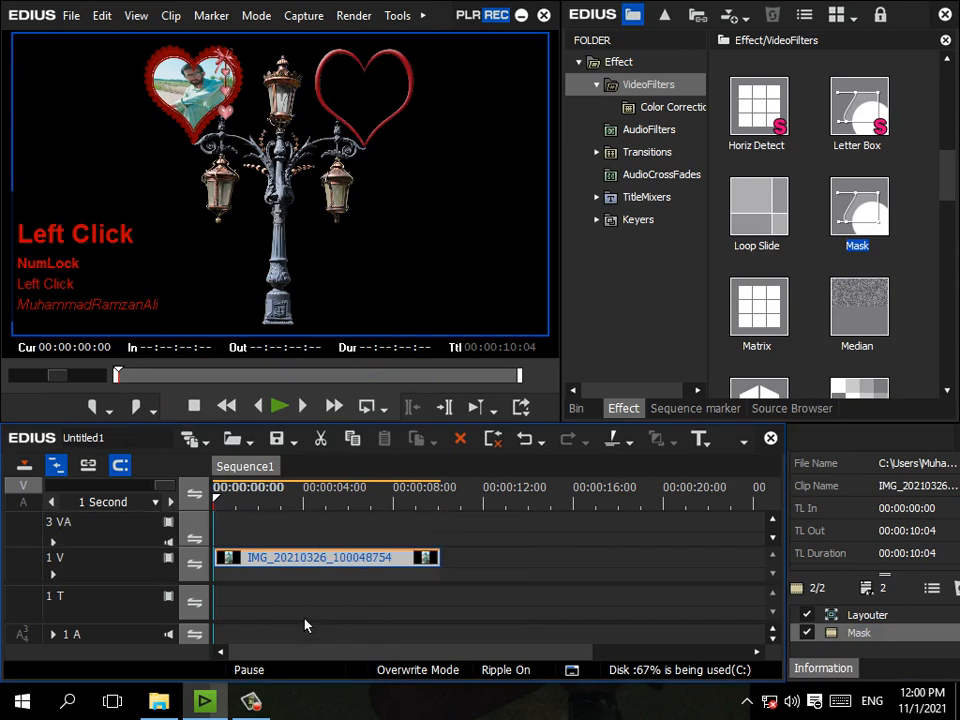
drag(322, 635, 334, 692)
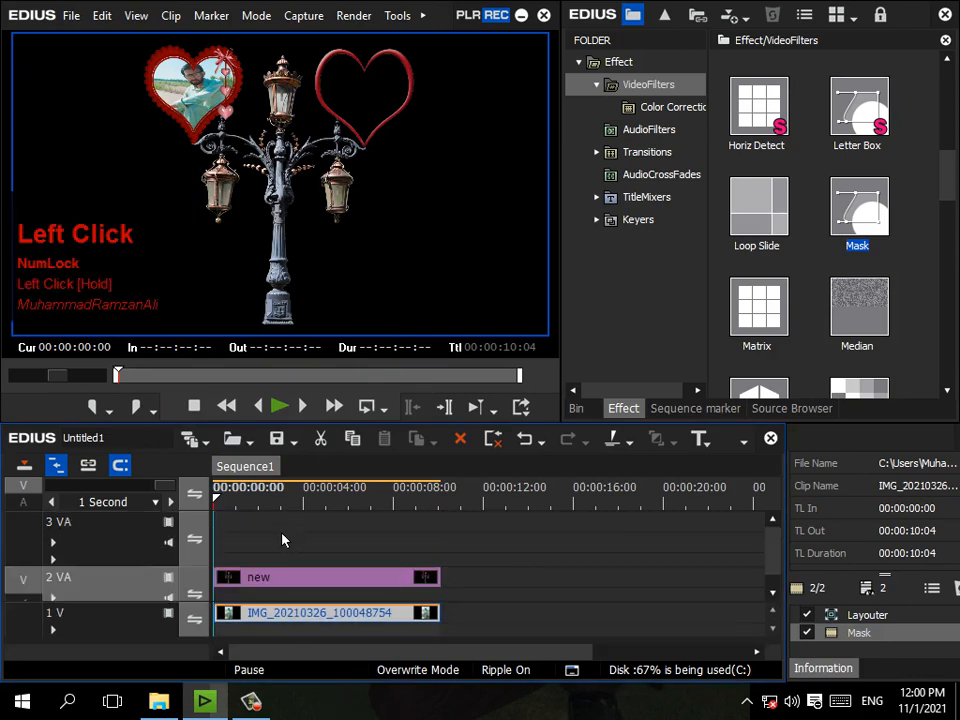
Place IMG-20201122-WA0035 from the bin at the start of track 3 VA and extend it to the other clips' end
click(282, 540)
click(578, 409)
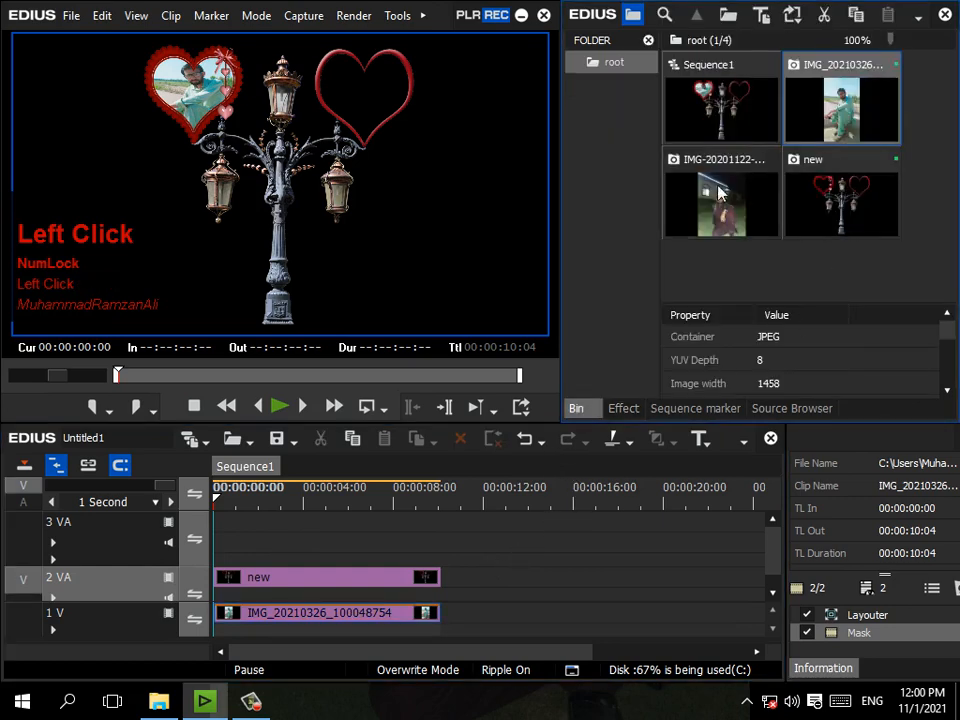
drag(714, 195, 223, 541)
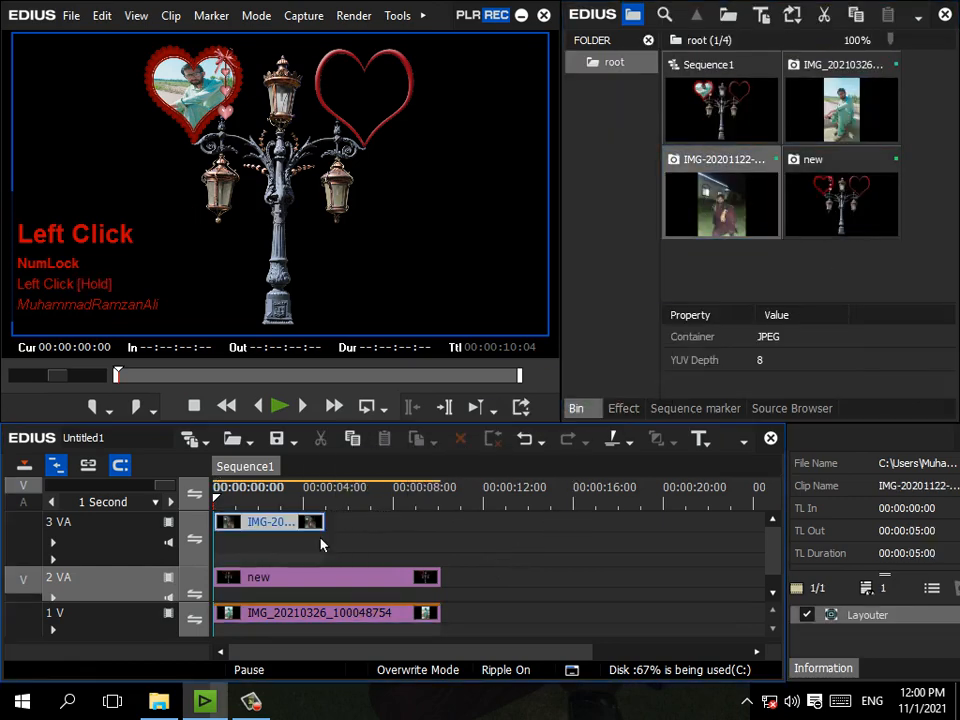
drag(323, 541, 444, 556)
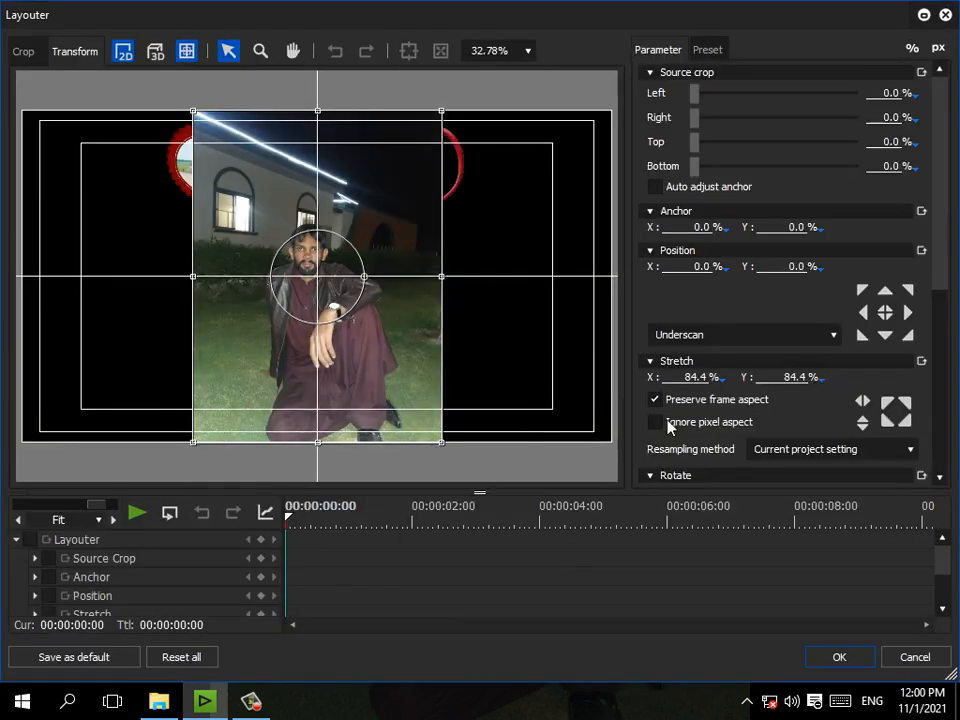
Turn off Preserve frame aspect, stretch the second photo to about 39.4% by 34.6% and place it over the plain heart at about X 16%, Y -28.3%
click(655, 399)
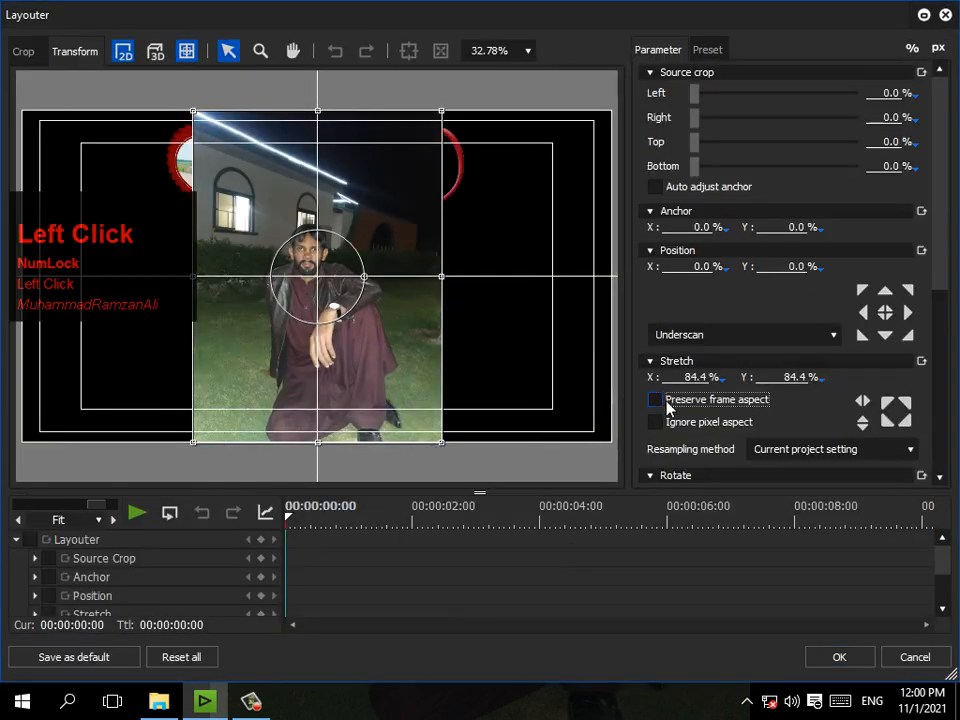
drag(441, 444, 432, 229)
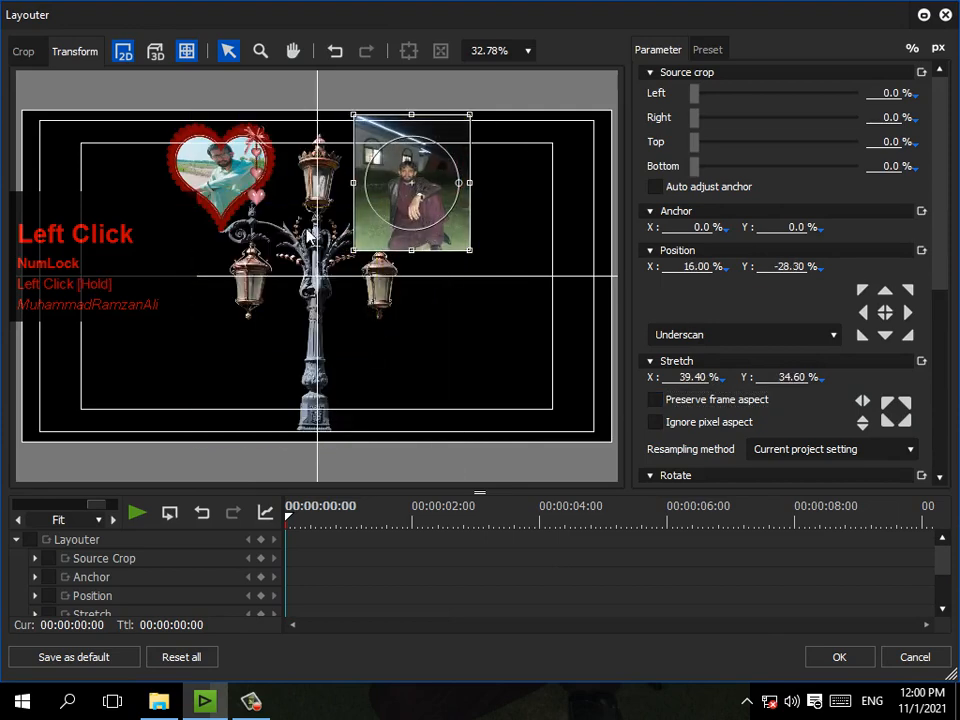
click(842, 657)
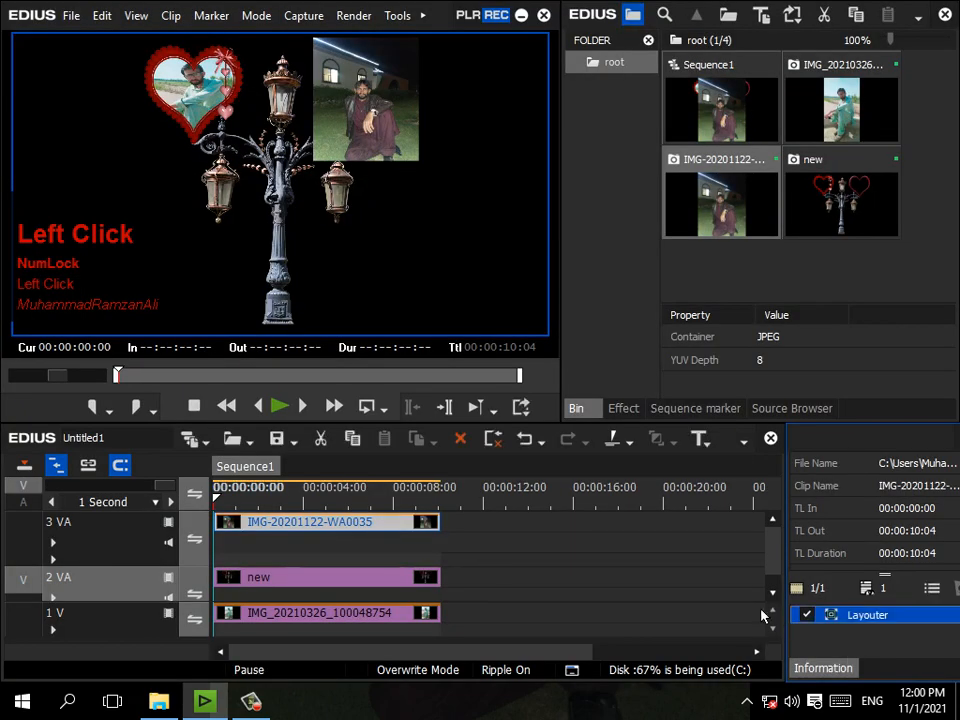
Apply the Mask video filter to the new clip on track 2 VA and open its settings
click(300, 580)
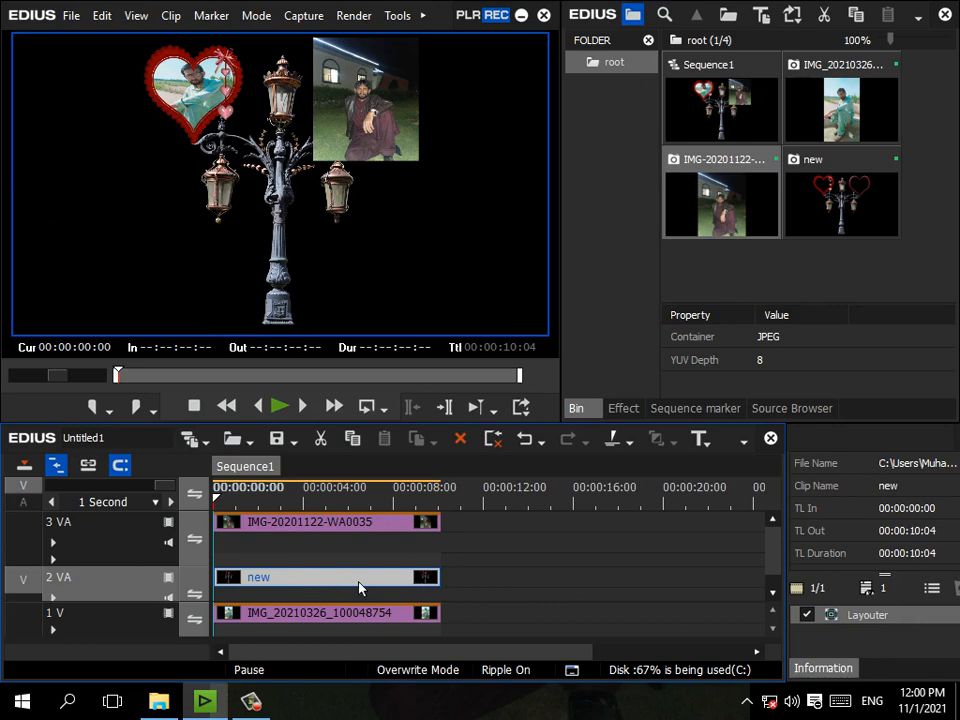
click(626, 409)
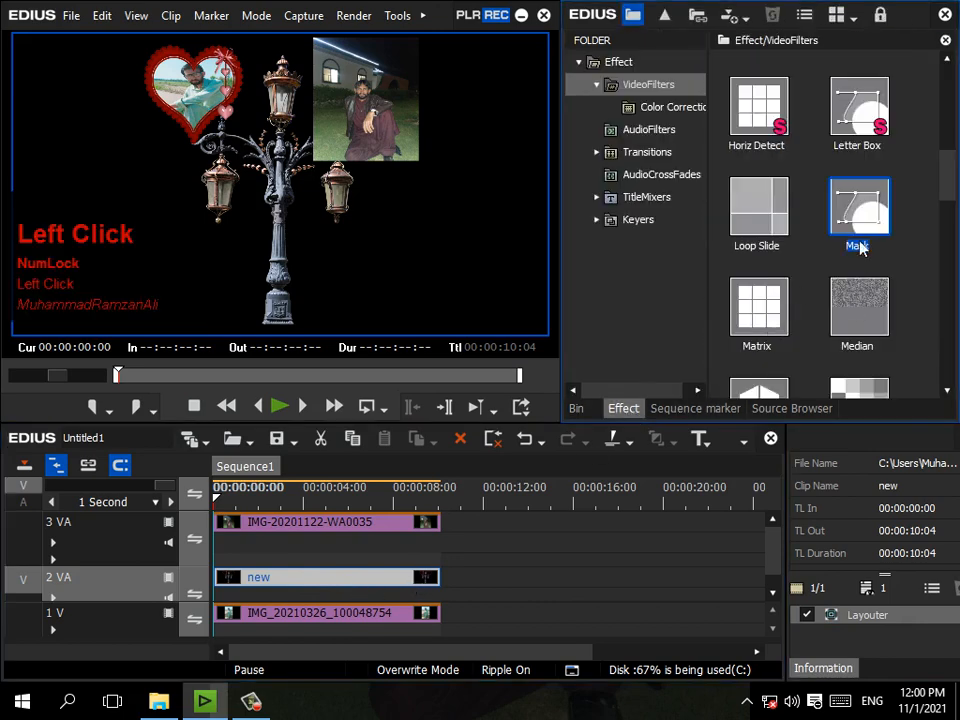
drag(575, 495, 422, 577)
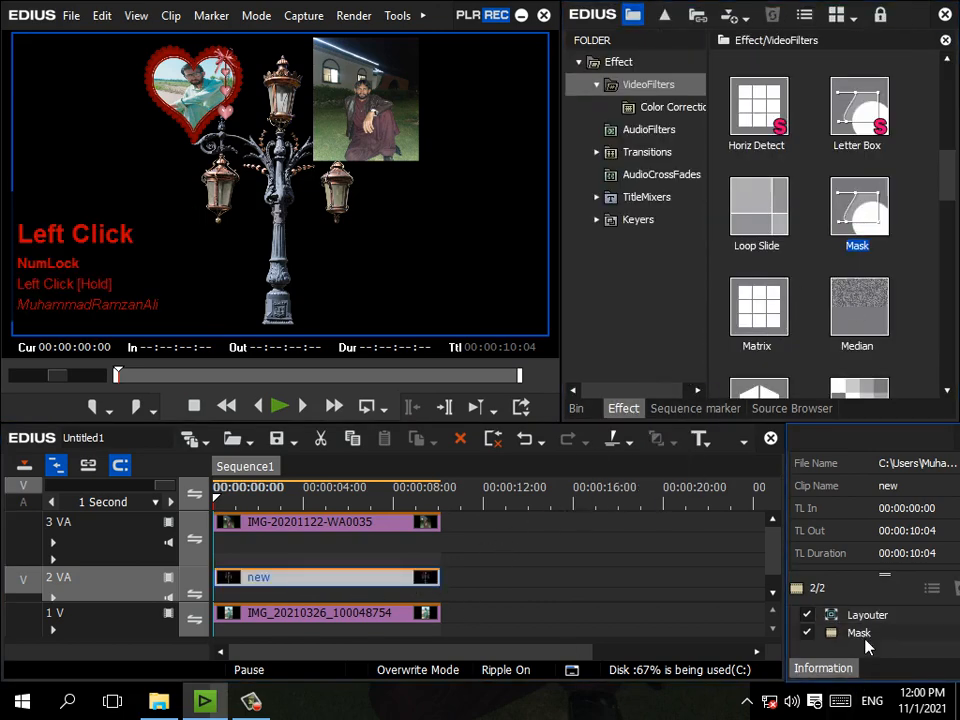
click(868, 632)
click(931, 588)
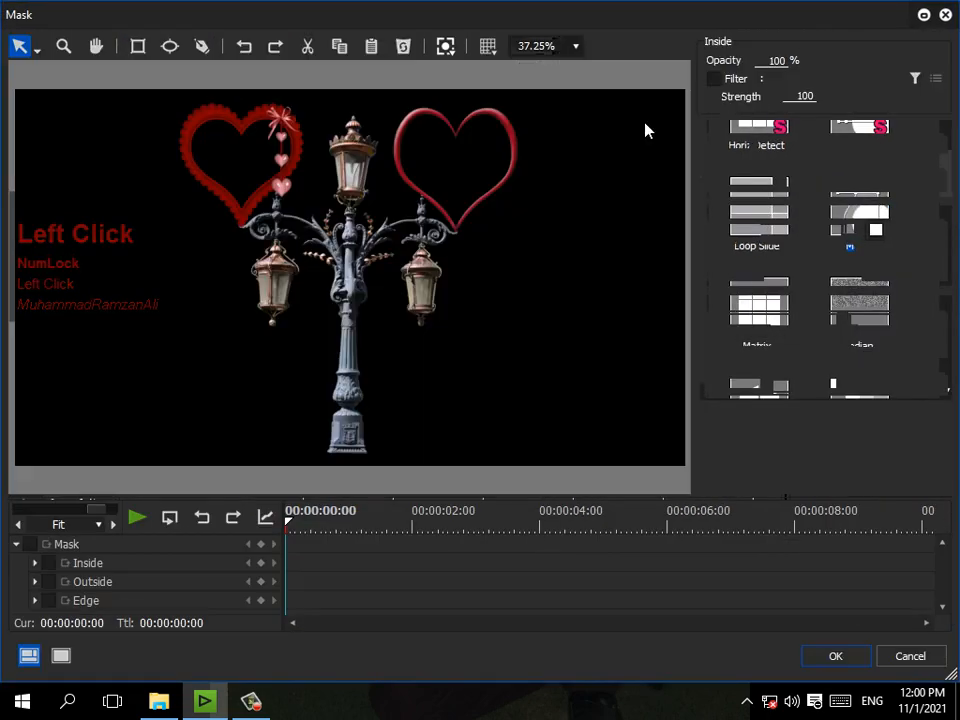
Trace a closed path mask along the outline of the plain red heart frame
click(64, 46)
drag(572, 221, 677, 224)
click(95, 46)
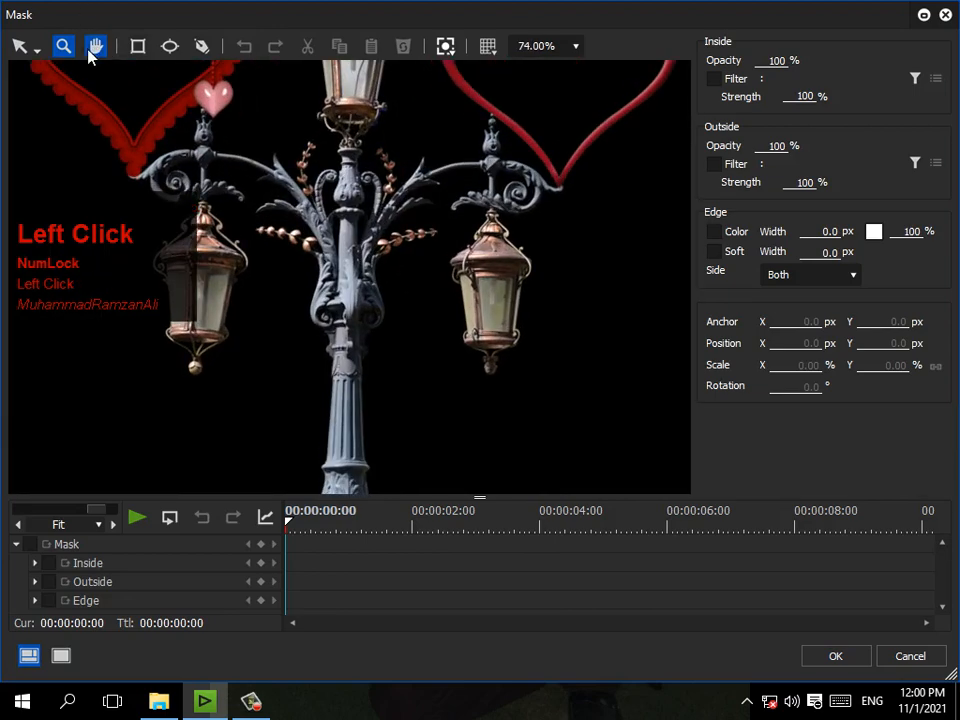
mouse_move(441, 146)
mouse_down()
mouse_move(311, 342)
mouse_move(431, 276)
mouse_up()
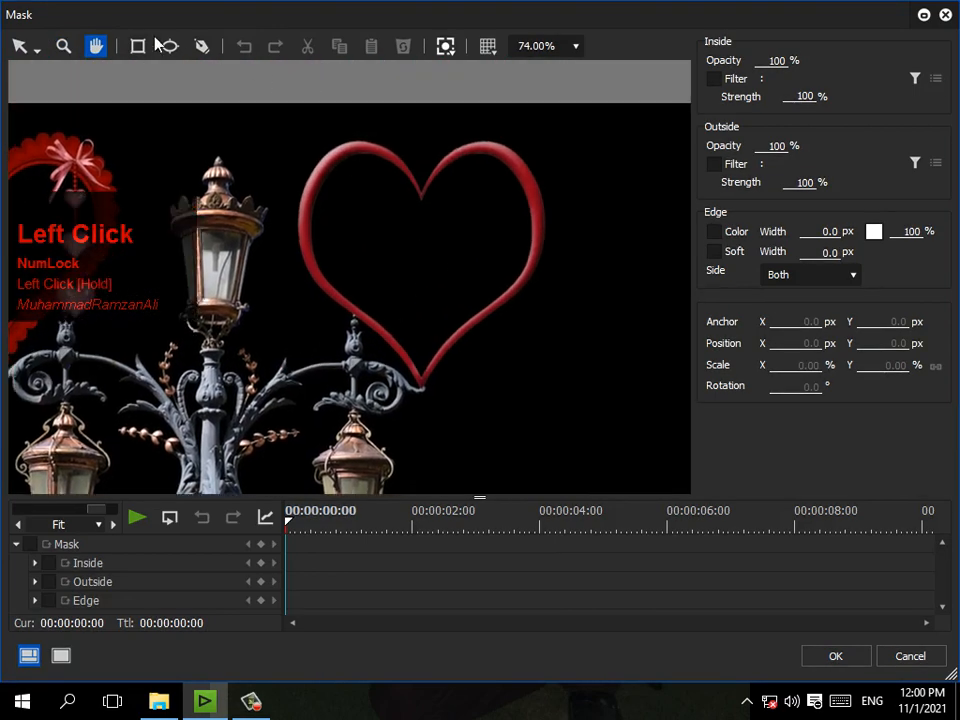
click(201, 46)
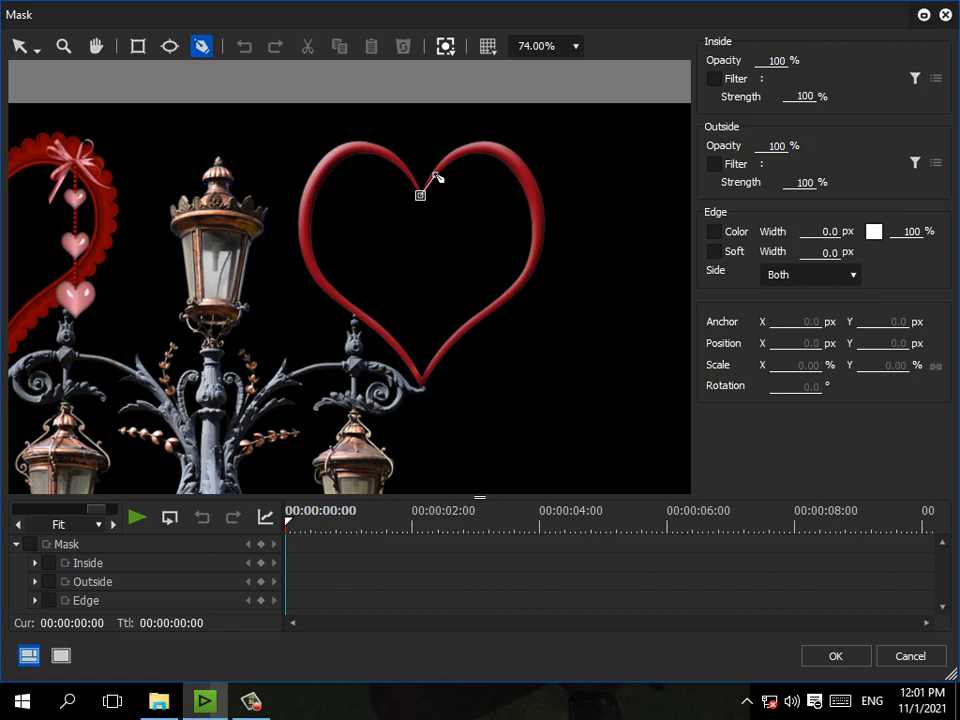
click(434, 173)
click(454, 153)
click(482, 147)
click(510, 155)
click(527, 185)
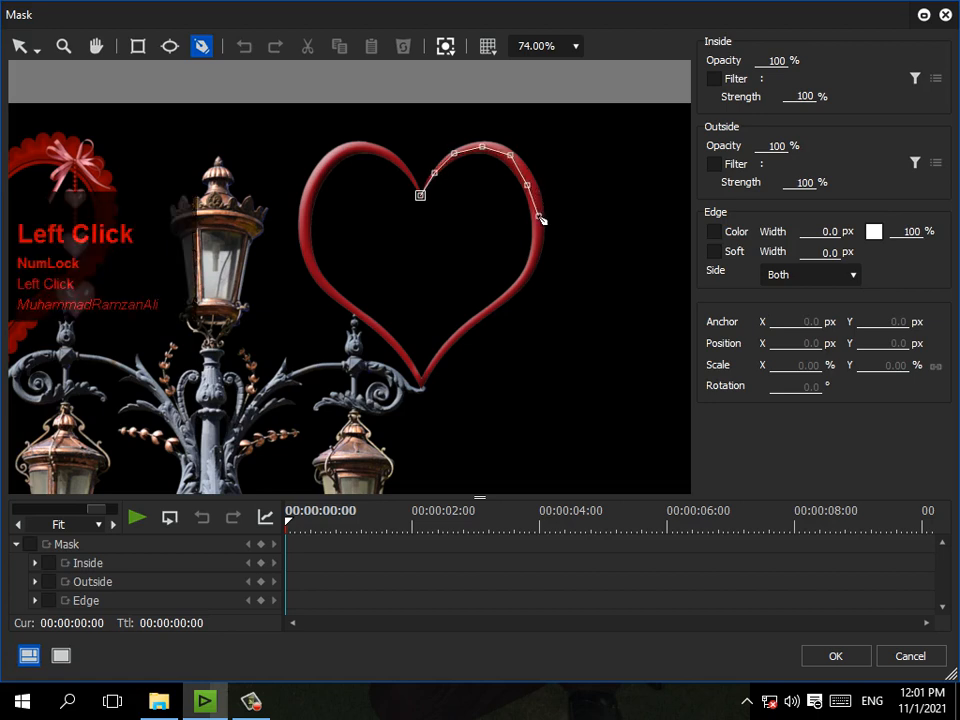
click(538, 216)
click(535, 265)
click(506, 295)
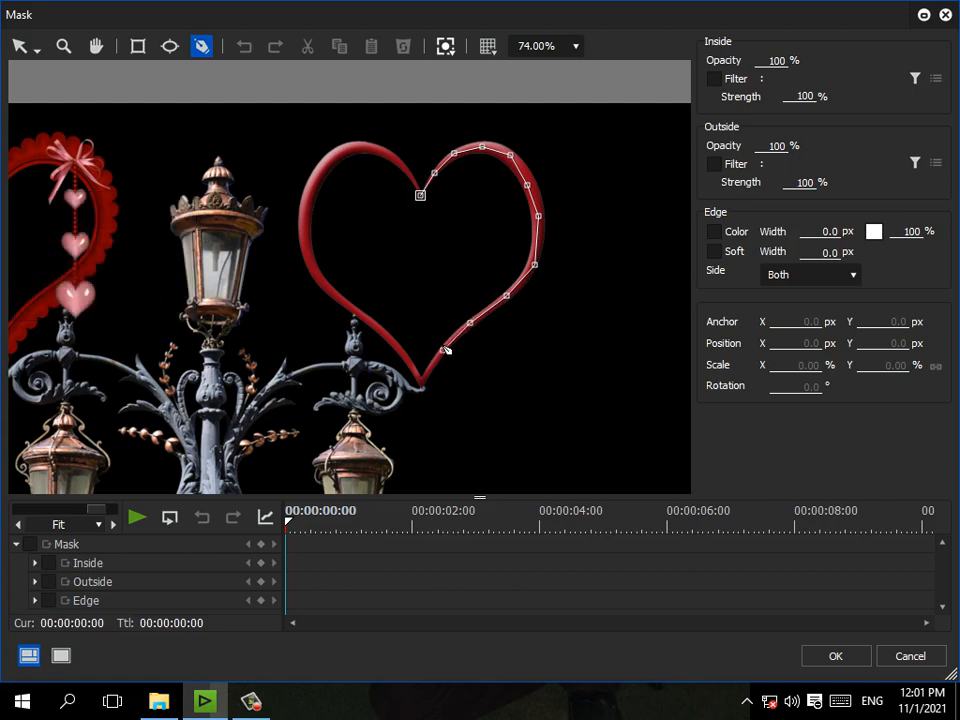
click(446, 347)
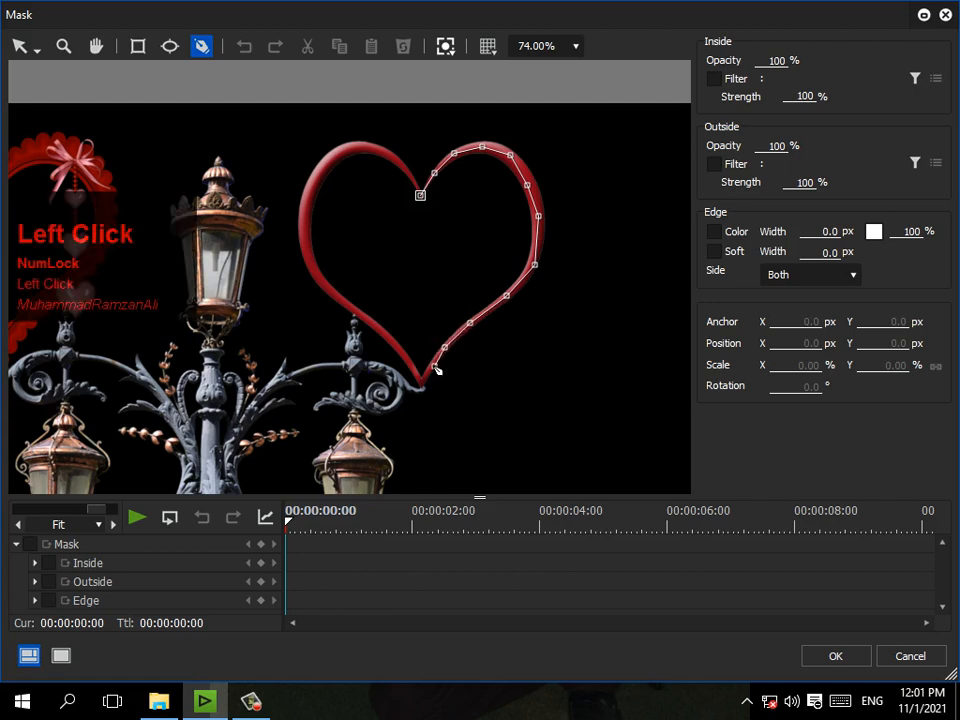
click(429, 370)
click(410, 360)
click(330, 293)
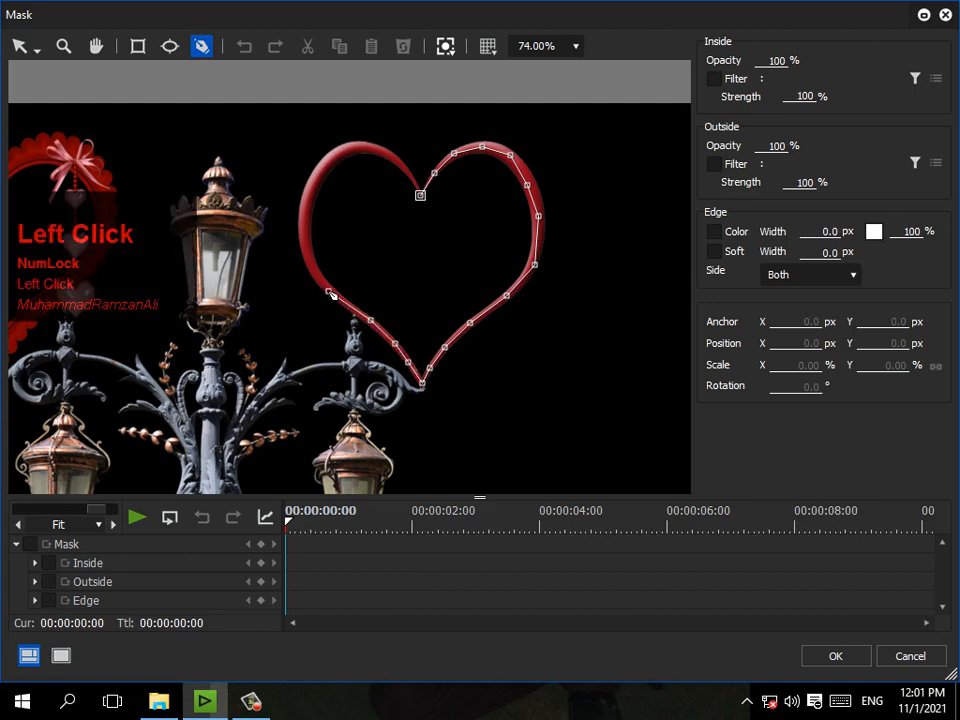
click(305, 208)
click(325, 167)
click(327, 166)
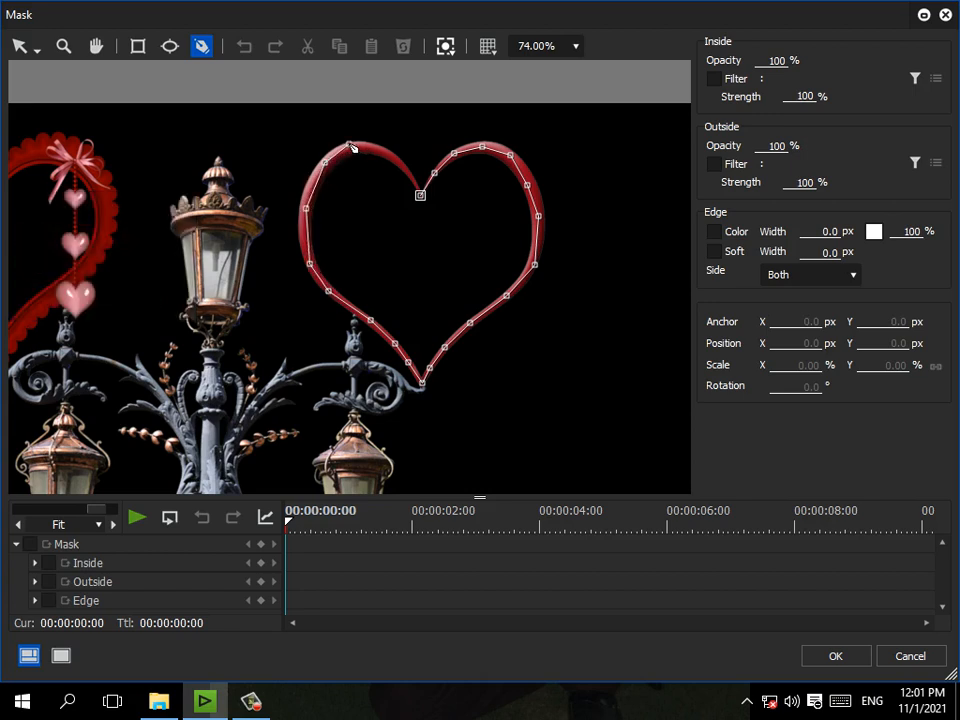
click(356, 149)
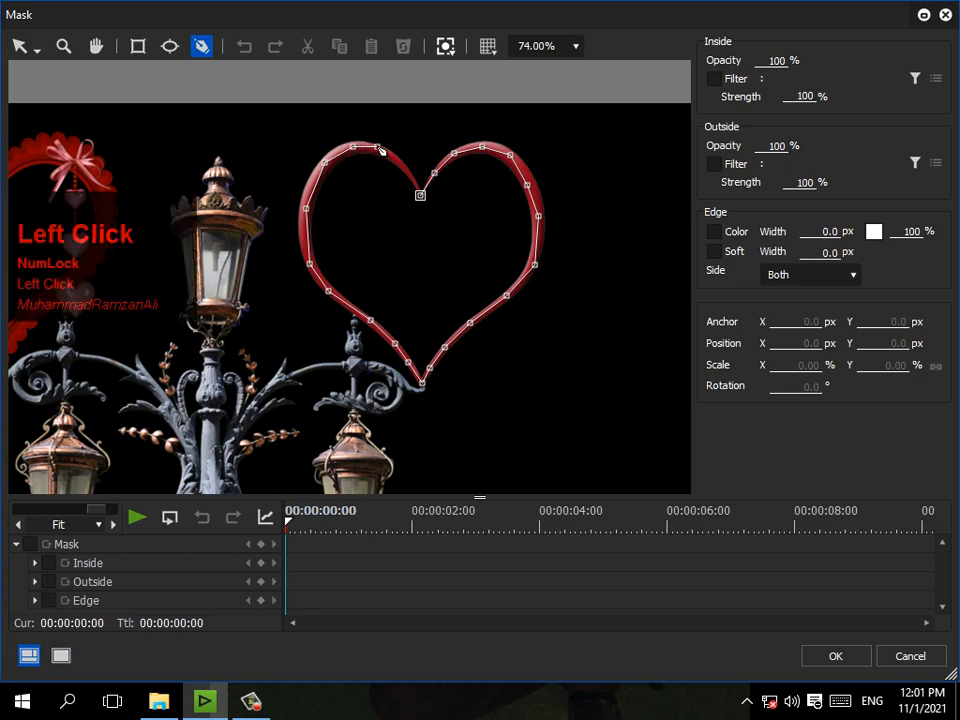
click(420, 195)
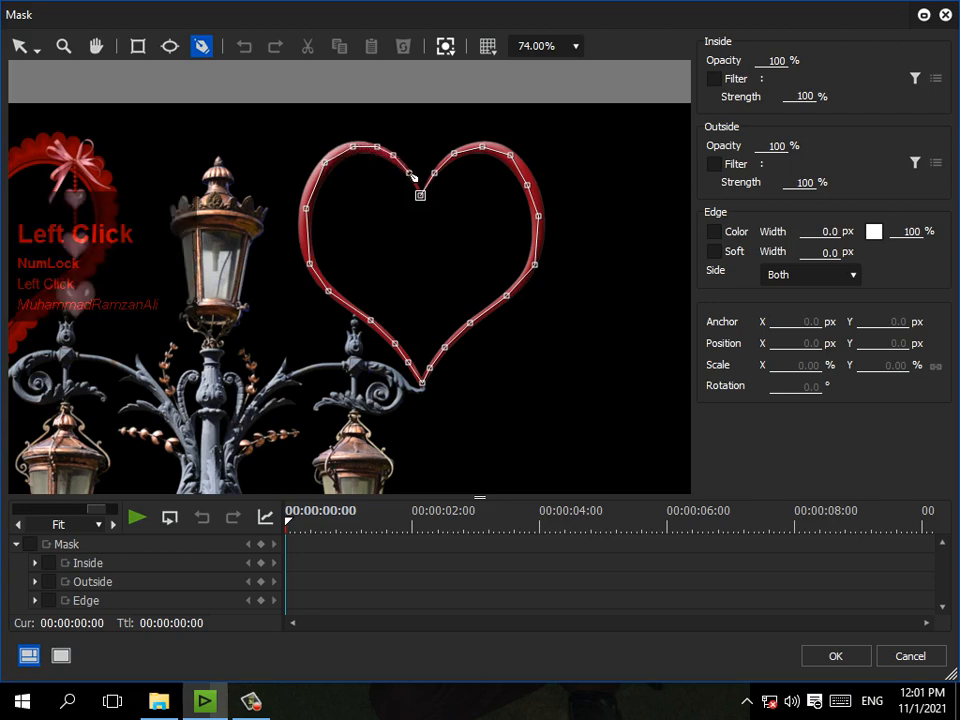
click(420, 195)
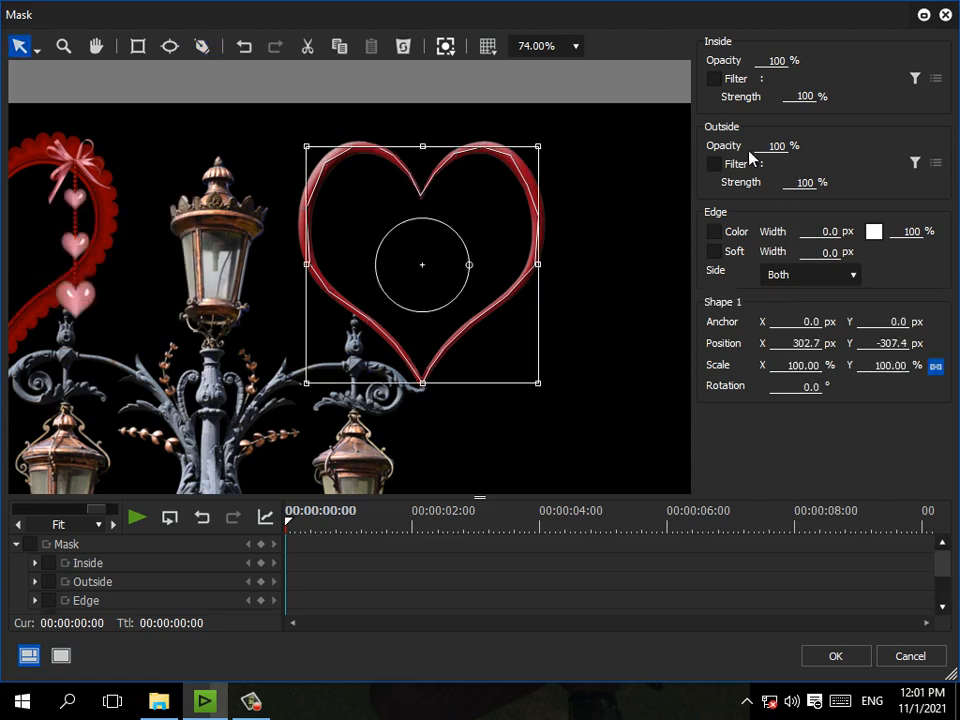
Set the mask's Outside opacity to 0% and apply the Mask settings
click(781, 147)
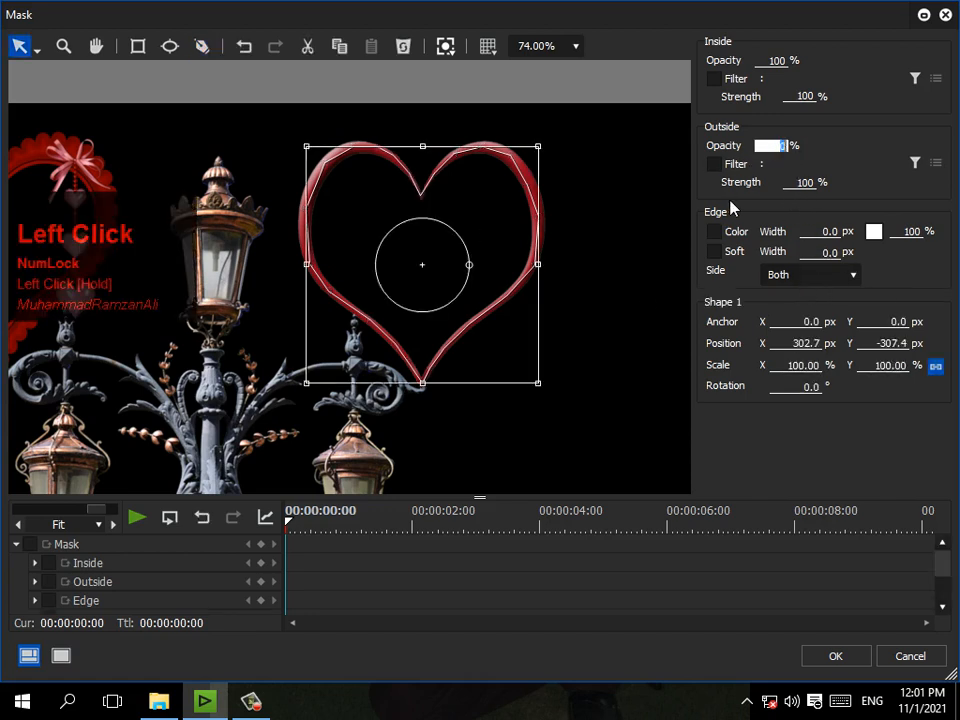
text(0)
click(835, 656)
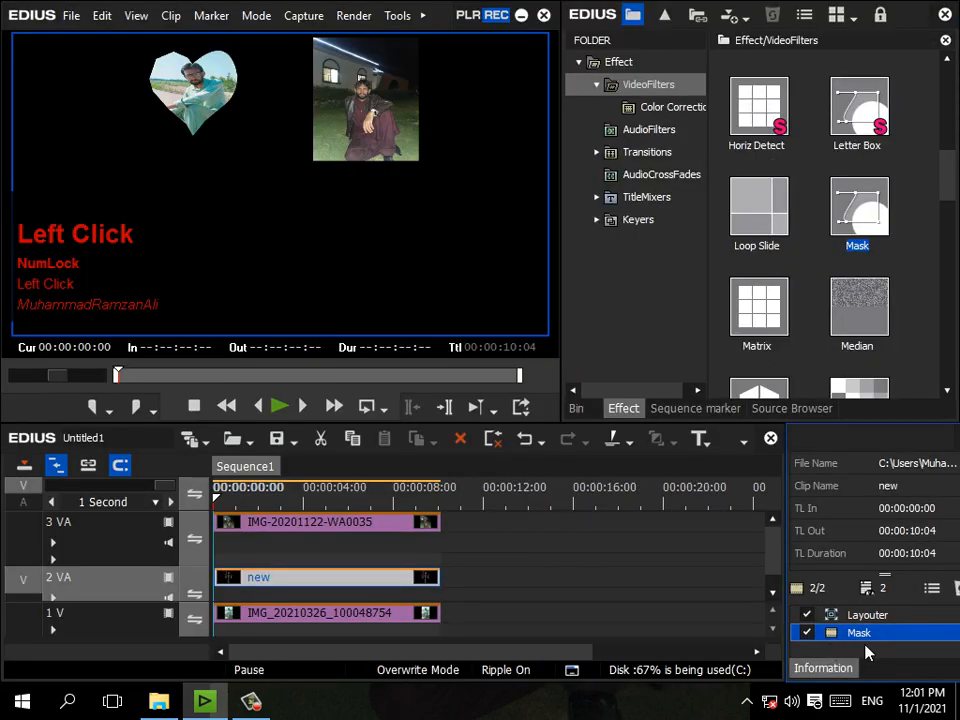
Copy the Mask filter onto the IMG-20201122-WA0035 clip on track 3 VA and delete it from the new clip
drag(862, 634, 417, 535)
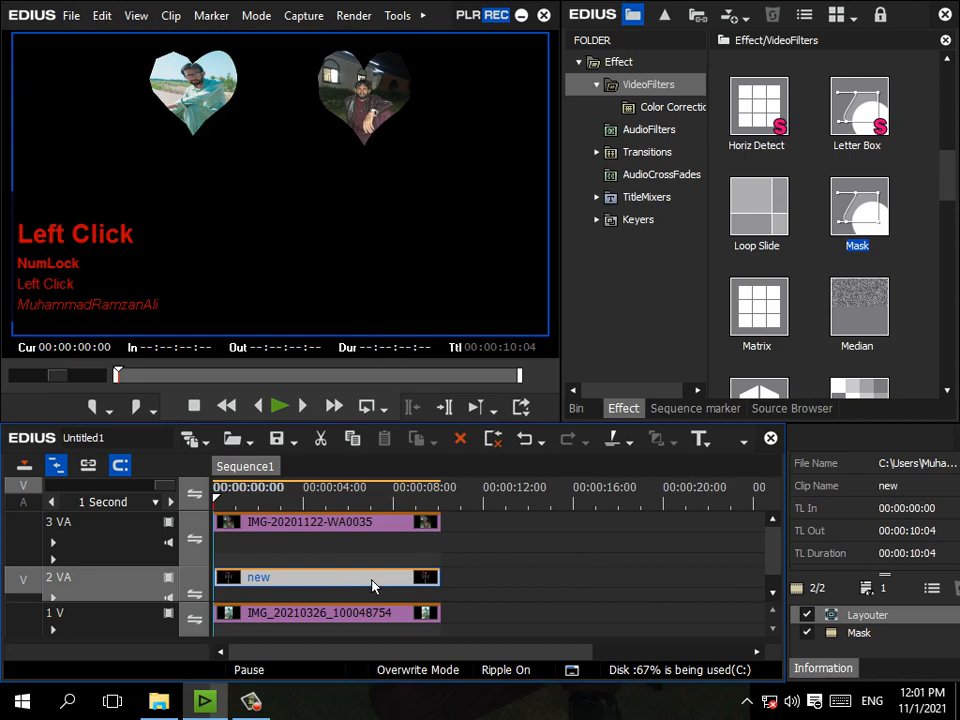
click(807, 634)
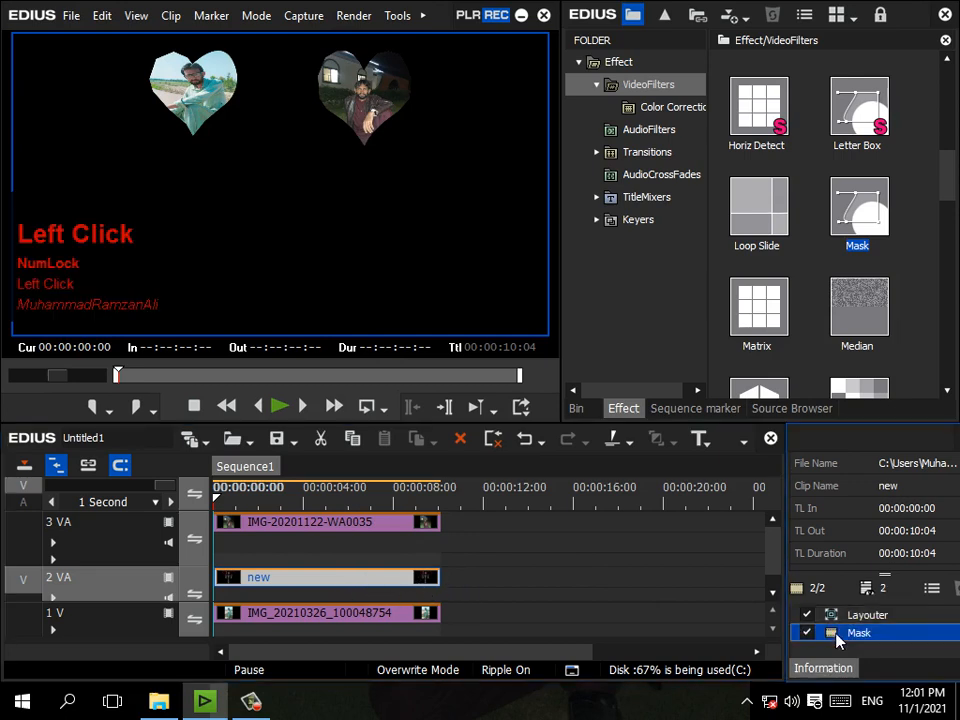
key(Delete)
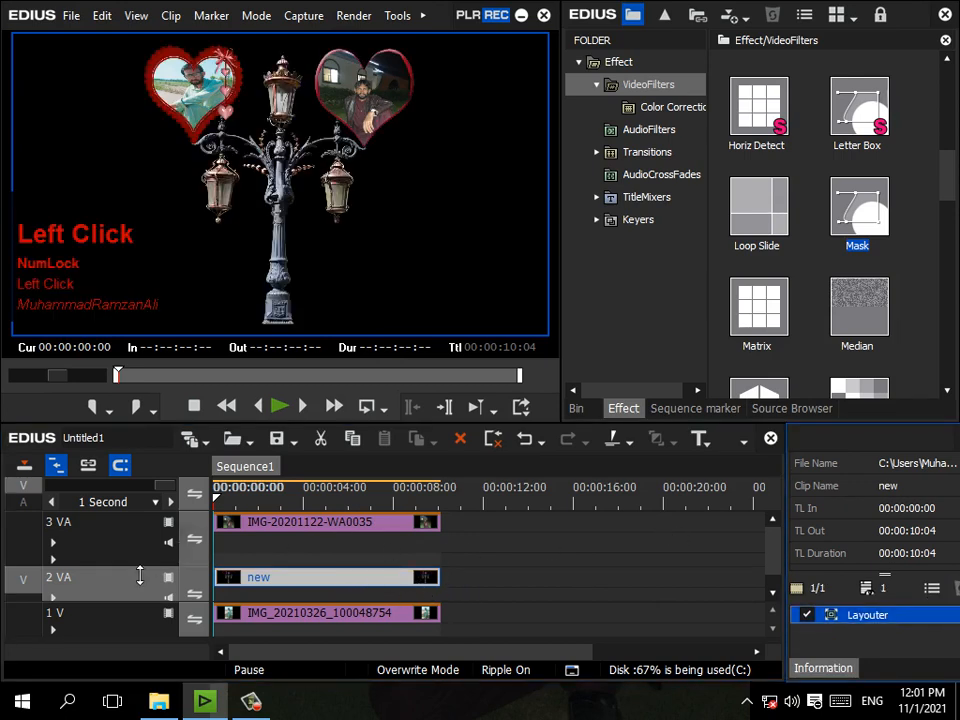
Move the new clip's track above the IMG-20201122-WA0035 track
drag(137, 583, 135, 538)
click(444, 570)
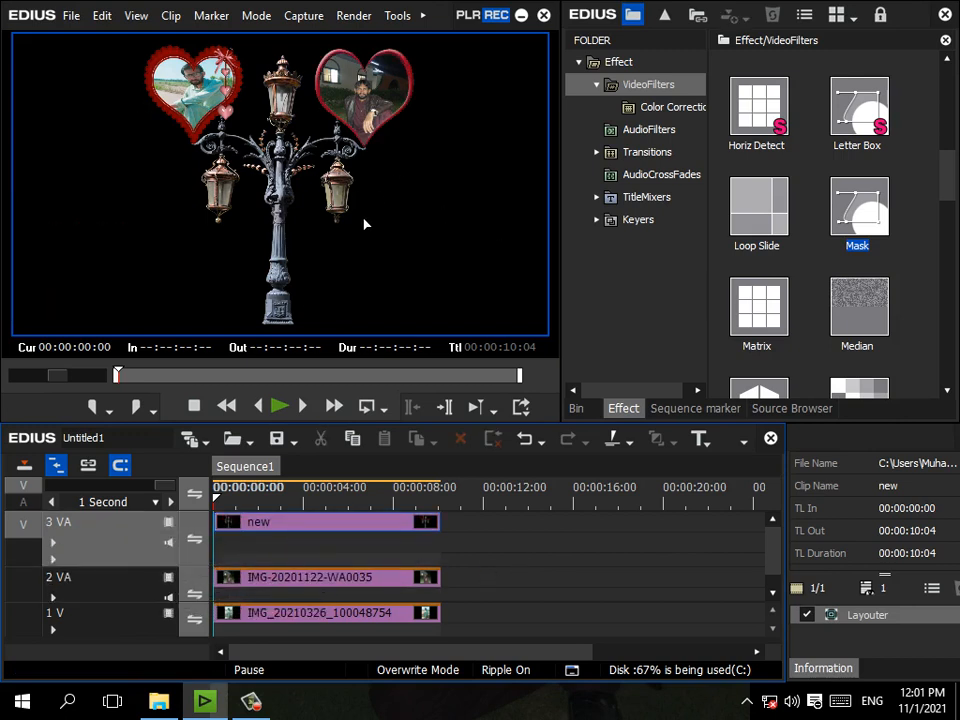
Select all three timeline clips and create a folder named New folder under root in the bin
drag(471, 530, 180, 680)
click(577, 416)
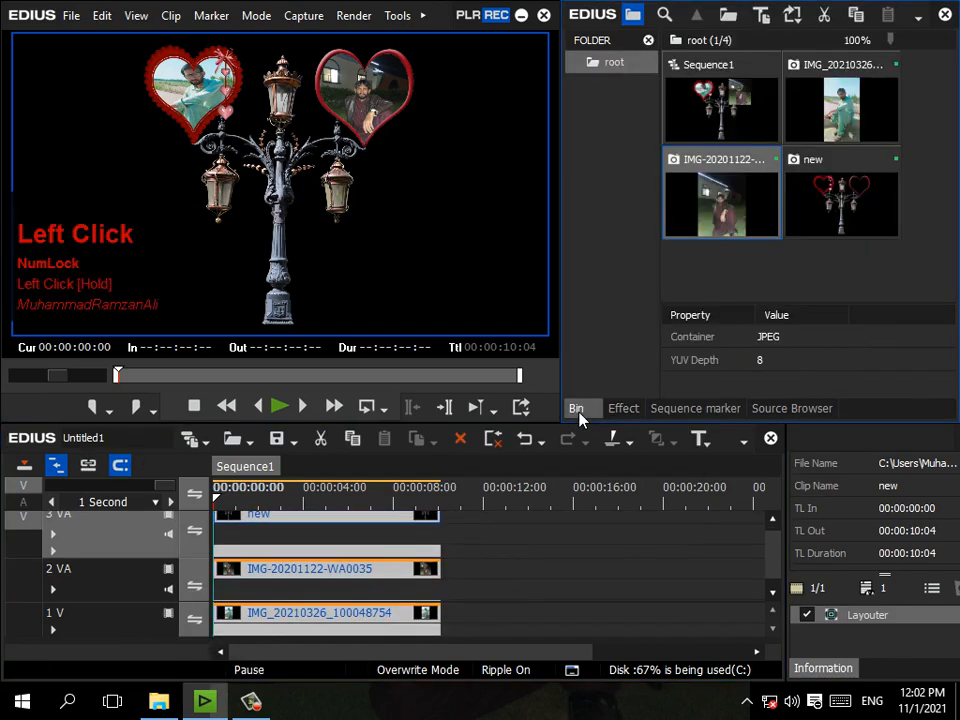
right_click(605, 85)
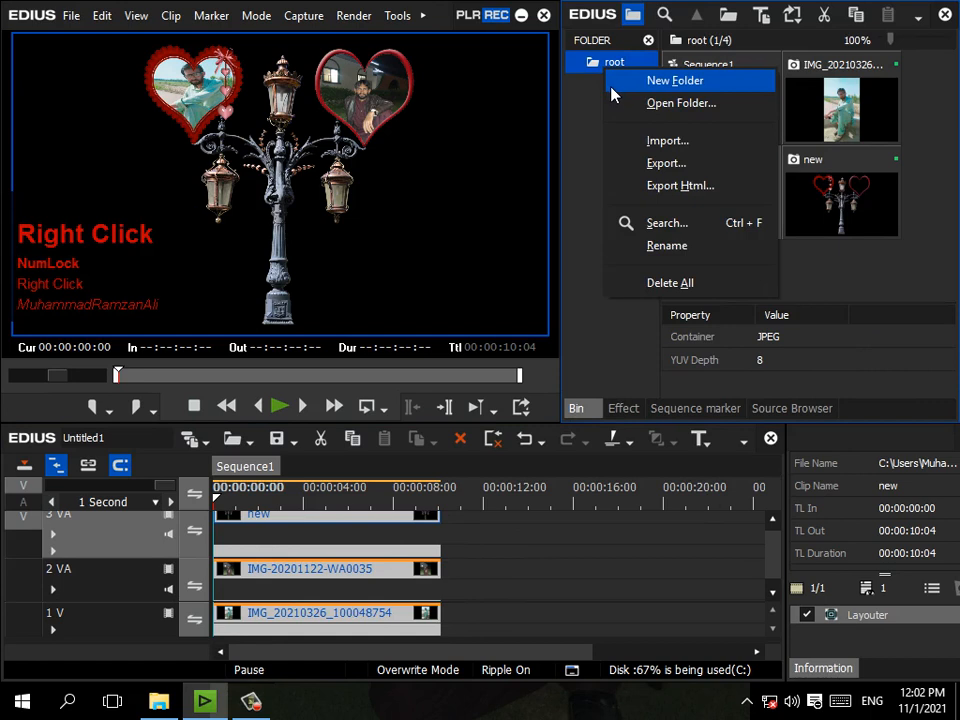
click(611, 85)
key(Return)
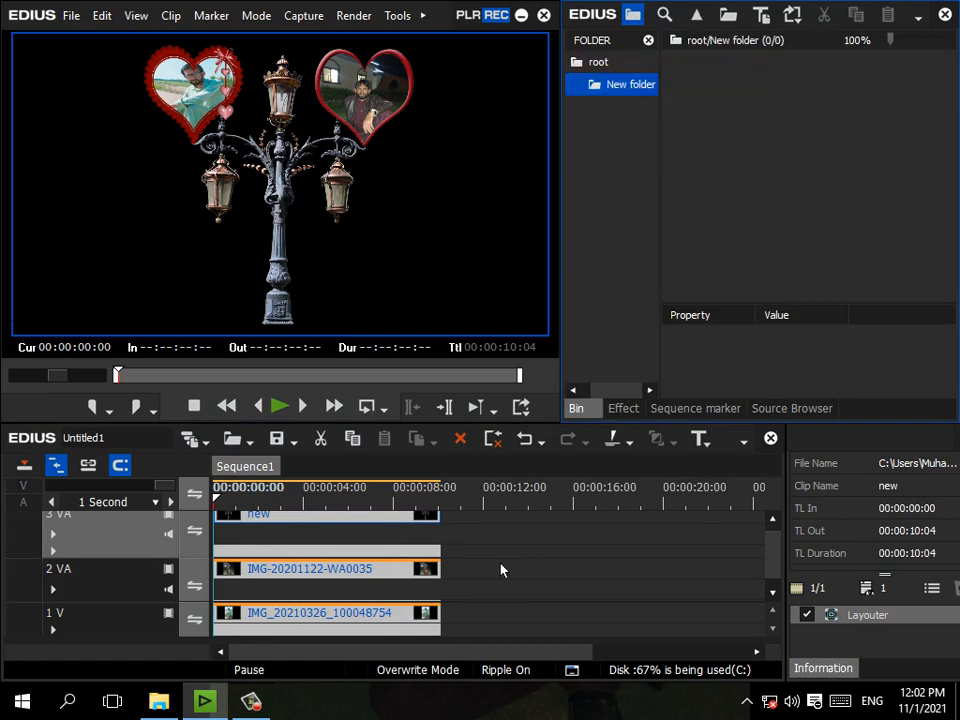
Add the selected clips to the new bin folder as a sequence
click(95, 20)
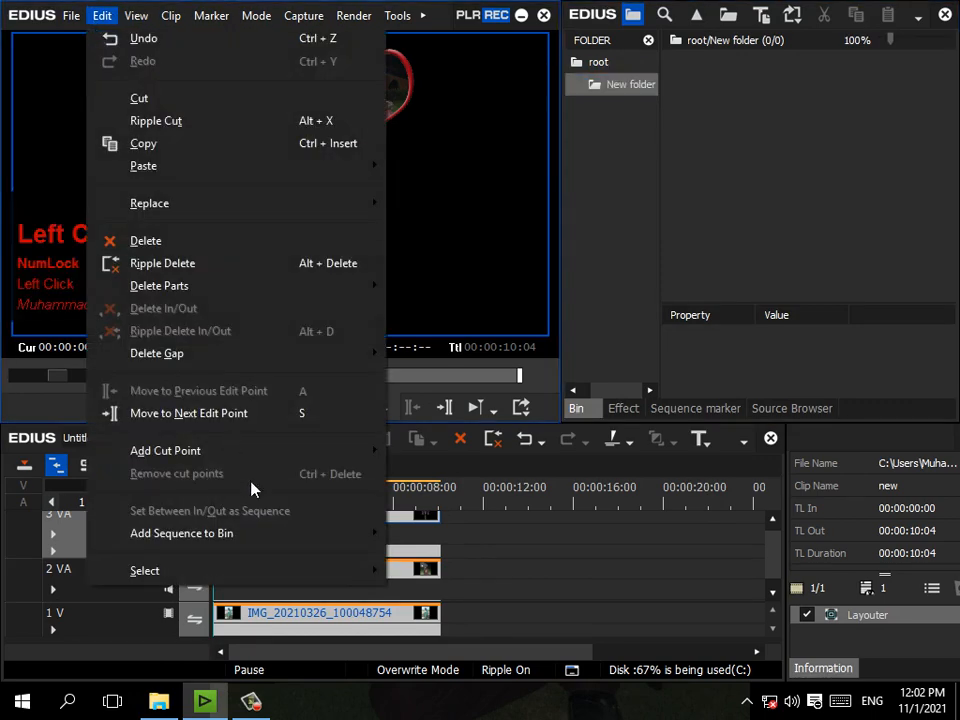
mouse_move(357, 541)
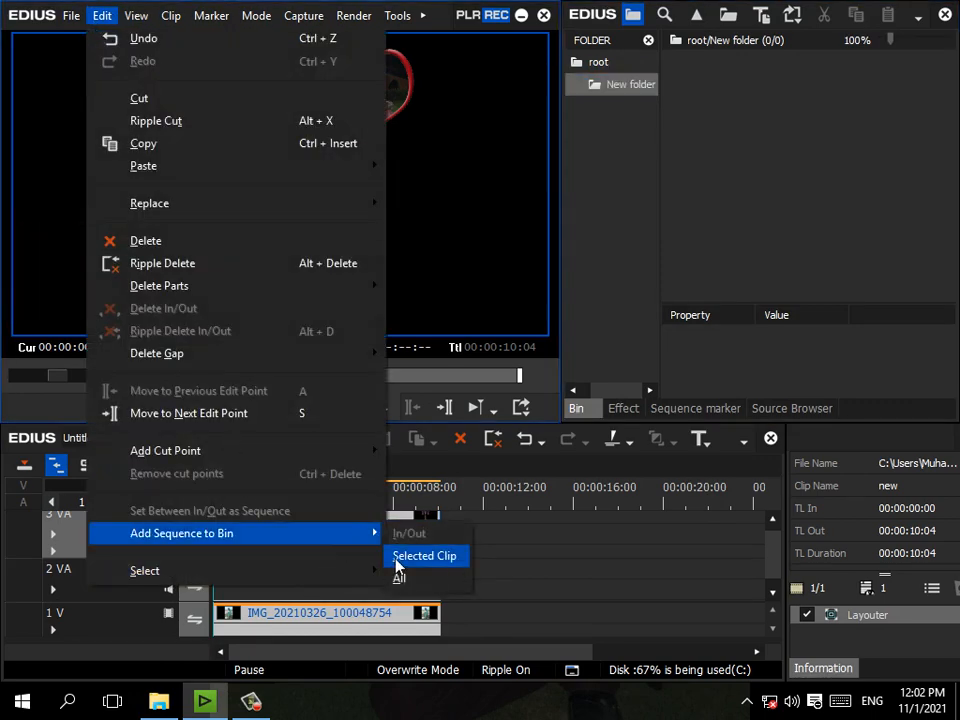
click(438, 564)
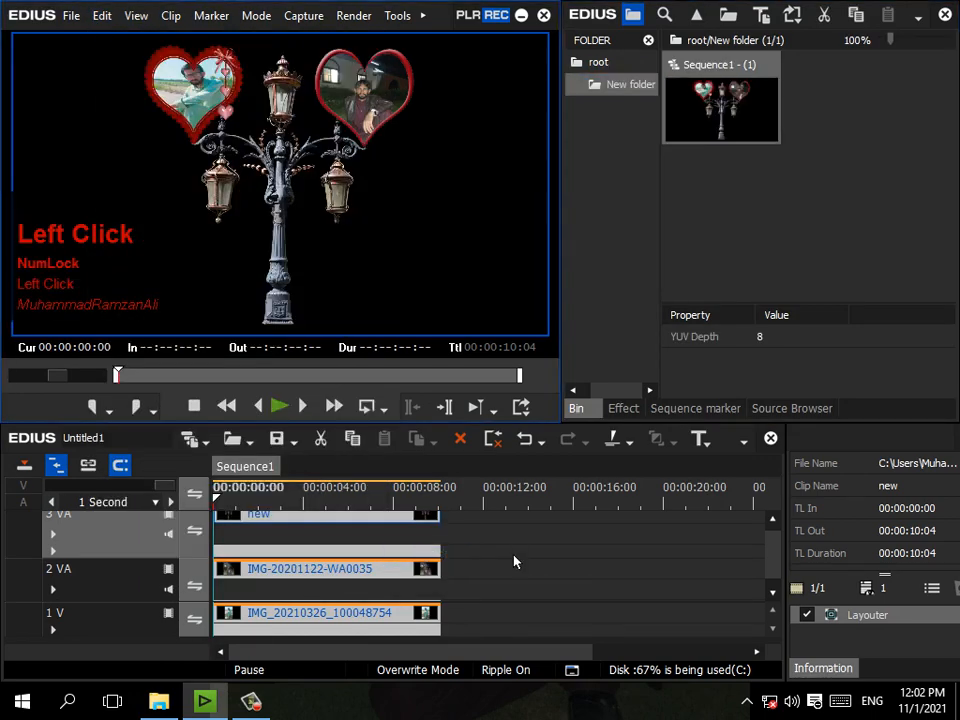
Delete the three original clips from the Sequence1 timeline
drag(486, 538, 258, 640)
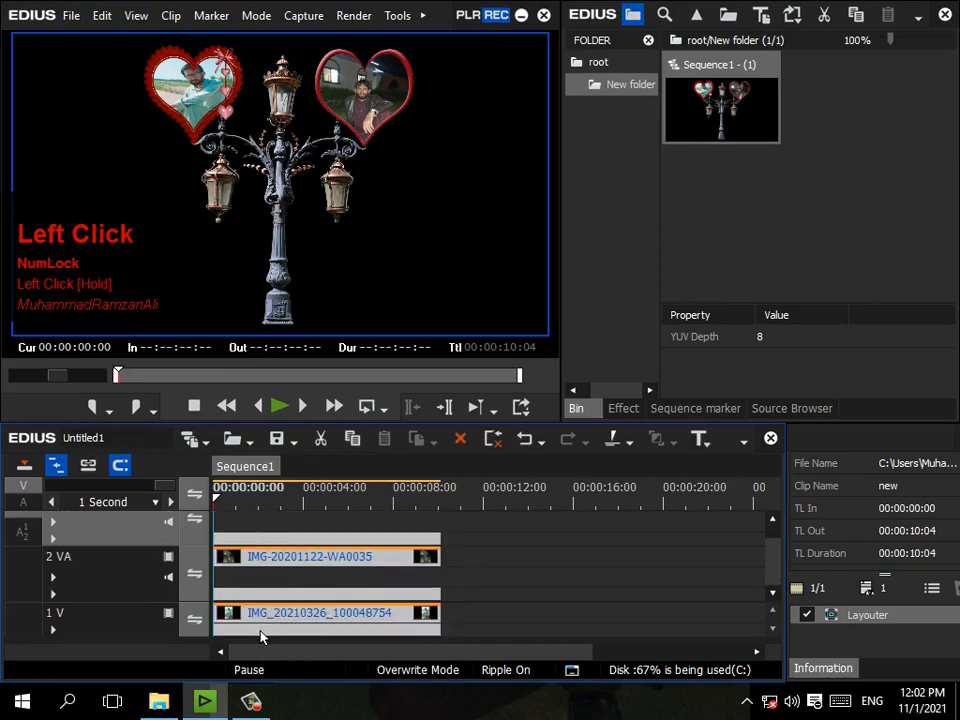
key(Delete)
drag(767, 566, 783, 517)
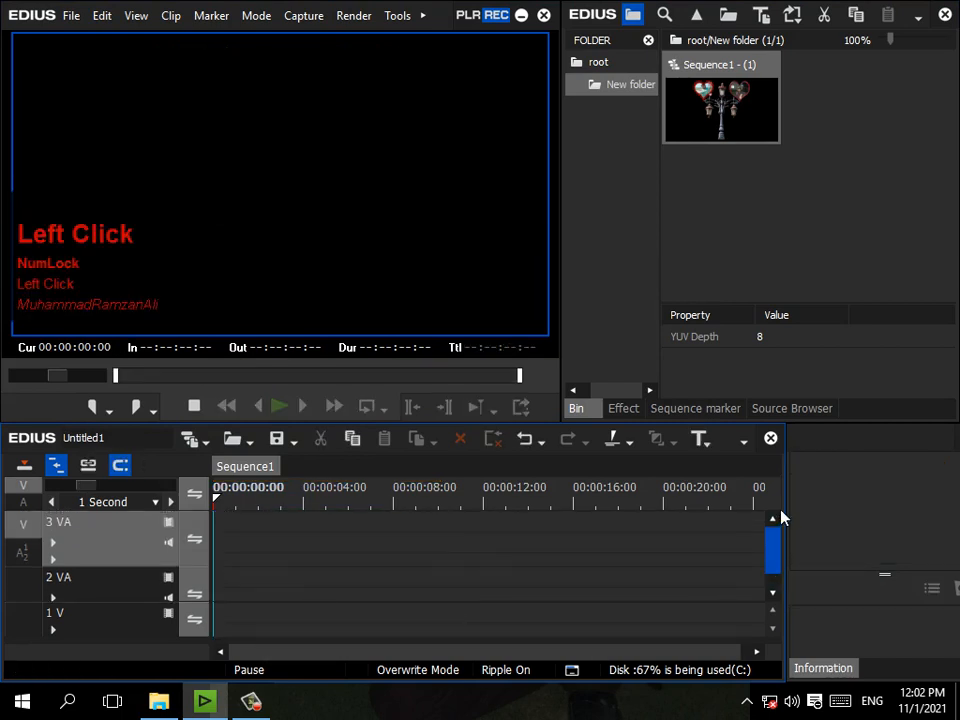
Delete the empty track 3 VA from the timeline
right_click(111, 537)
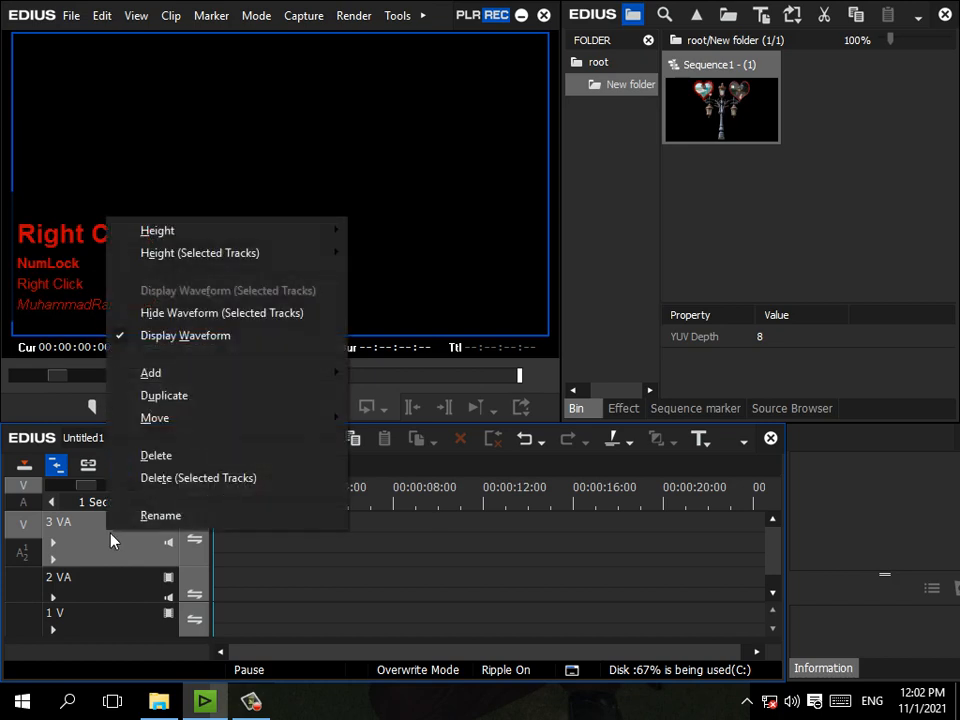
click(171, 478)
click(107, 556)
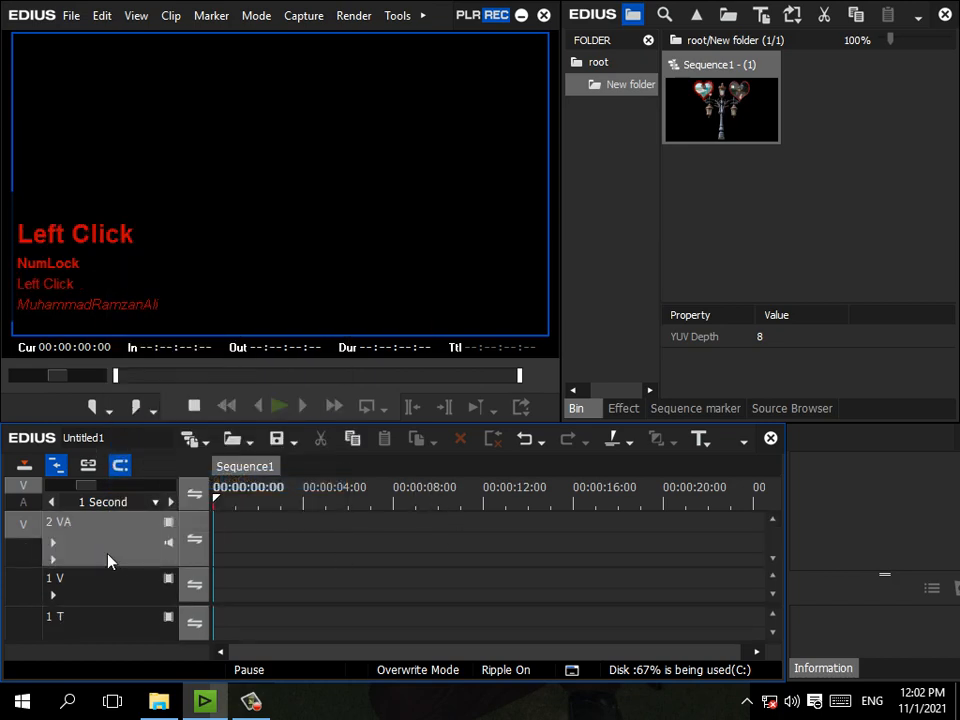
right_click(107, 556)
click(407, 566)
click(816, 231)
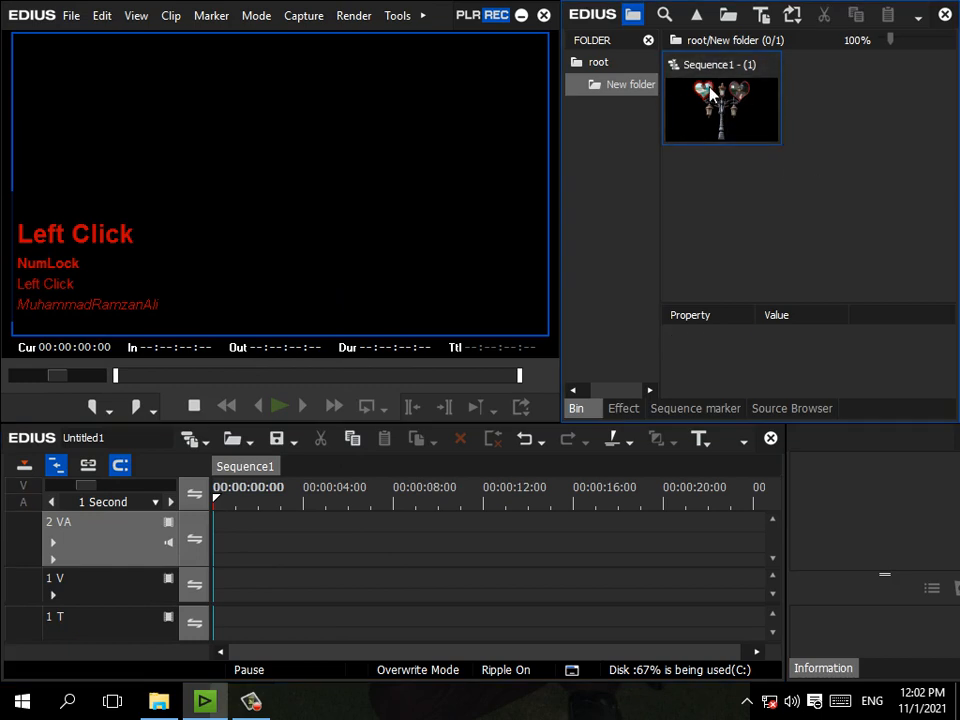
Place Sequence1 - (1) from the bin at the start of track 2 VA
drag(709, 92, 226, 536)
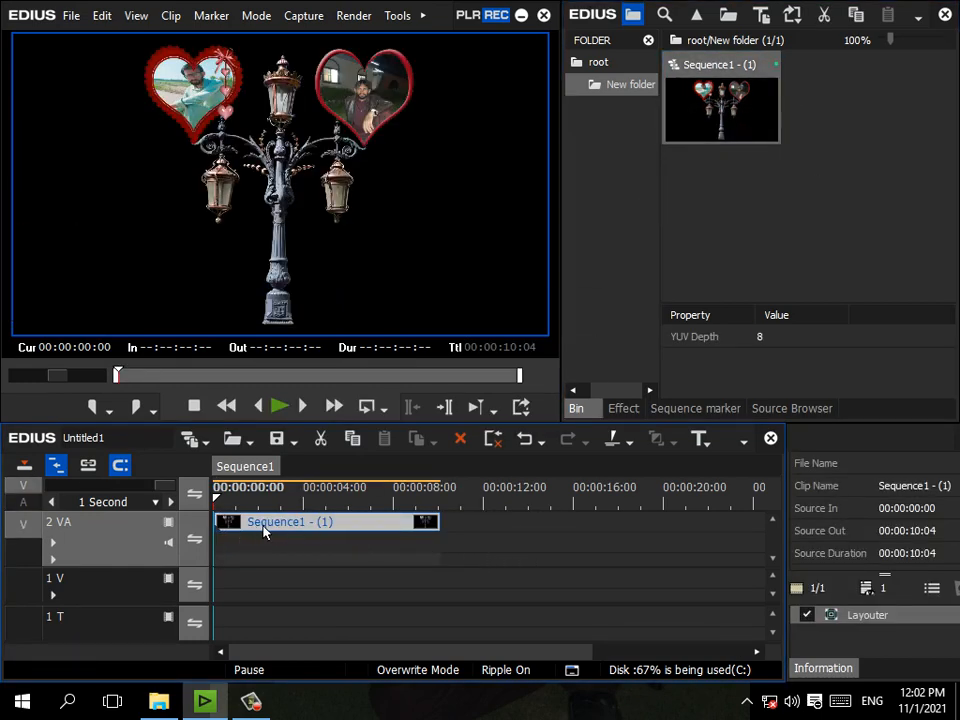
right_click(321, 531)
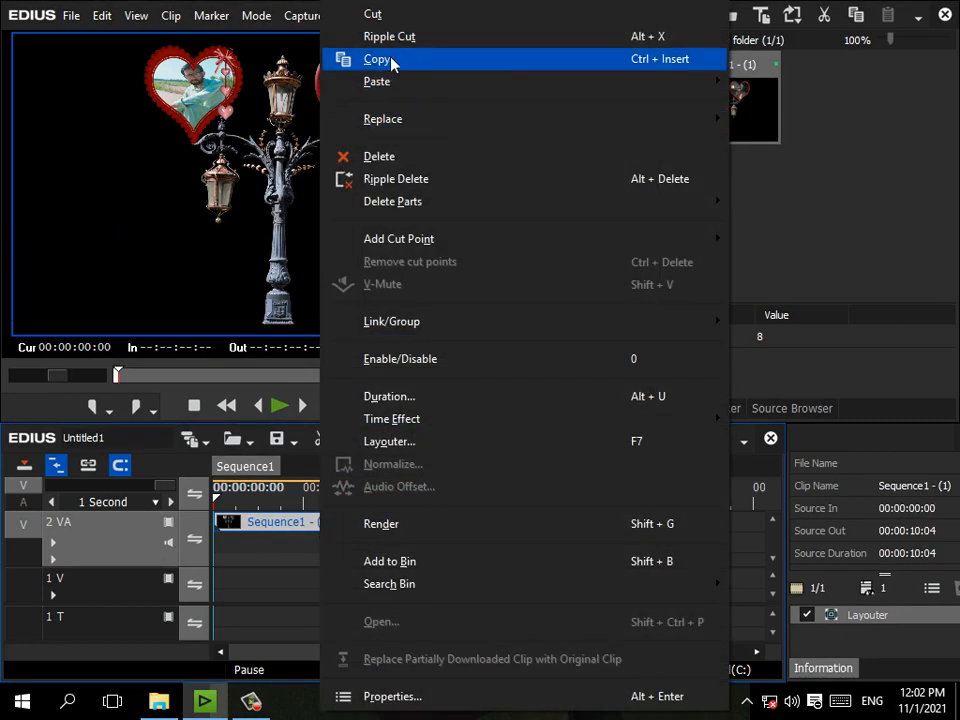
click(278, 590)
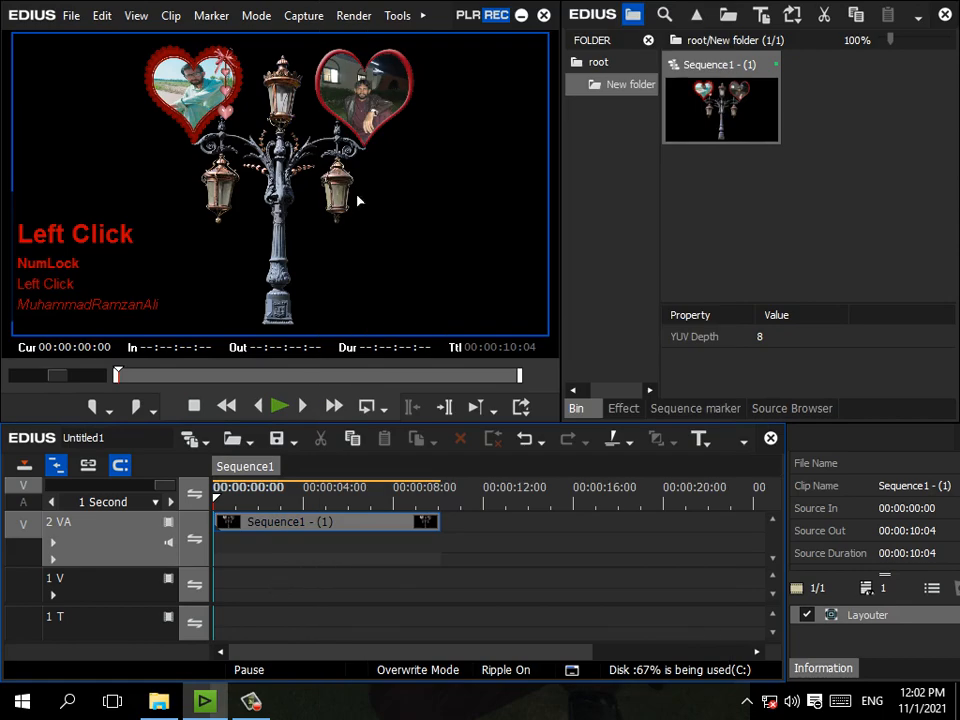
Shrink the Sequence1 - (1) clip in the Layouter to about 81.6% in X and Y
click(928, 594)
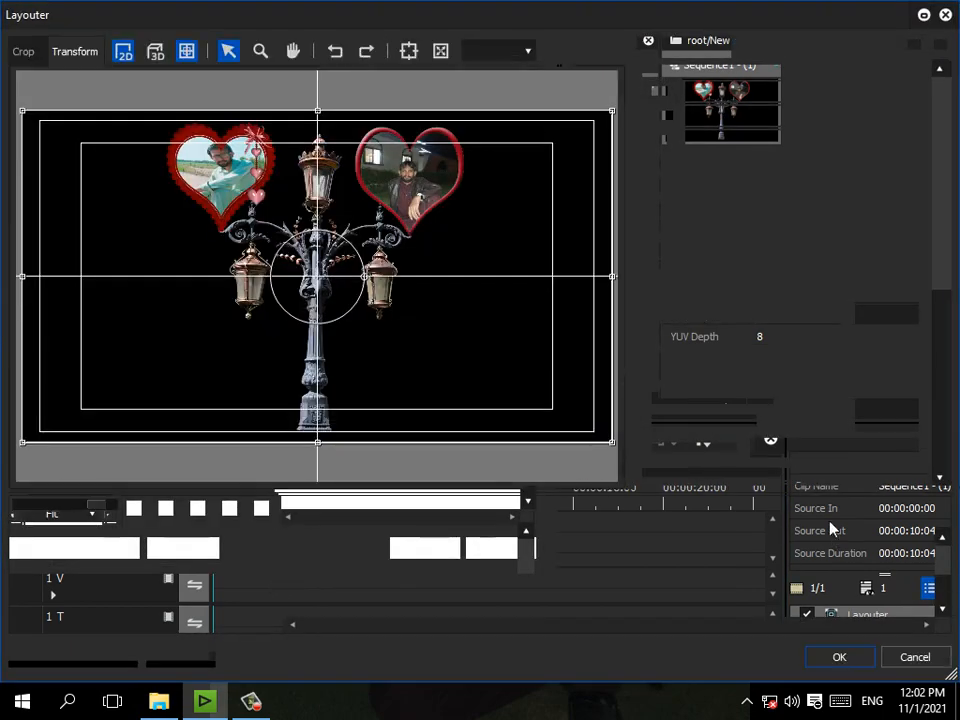
drag(616, 120, 568, 146)
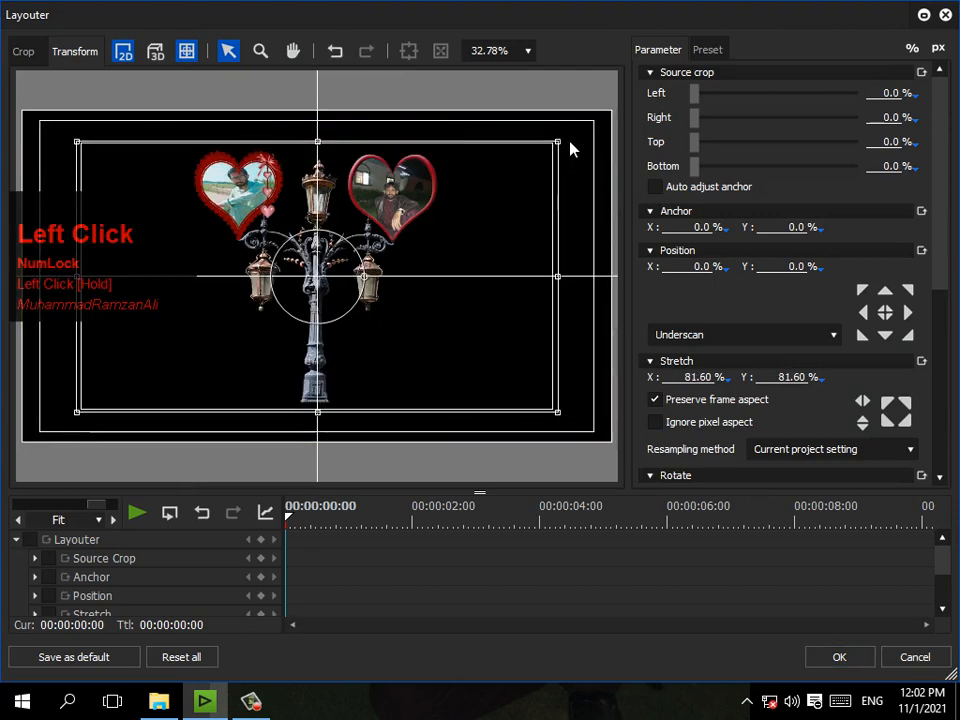
click(866, 664)
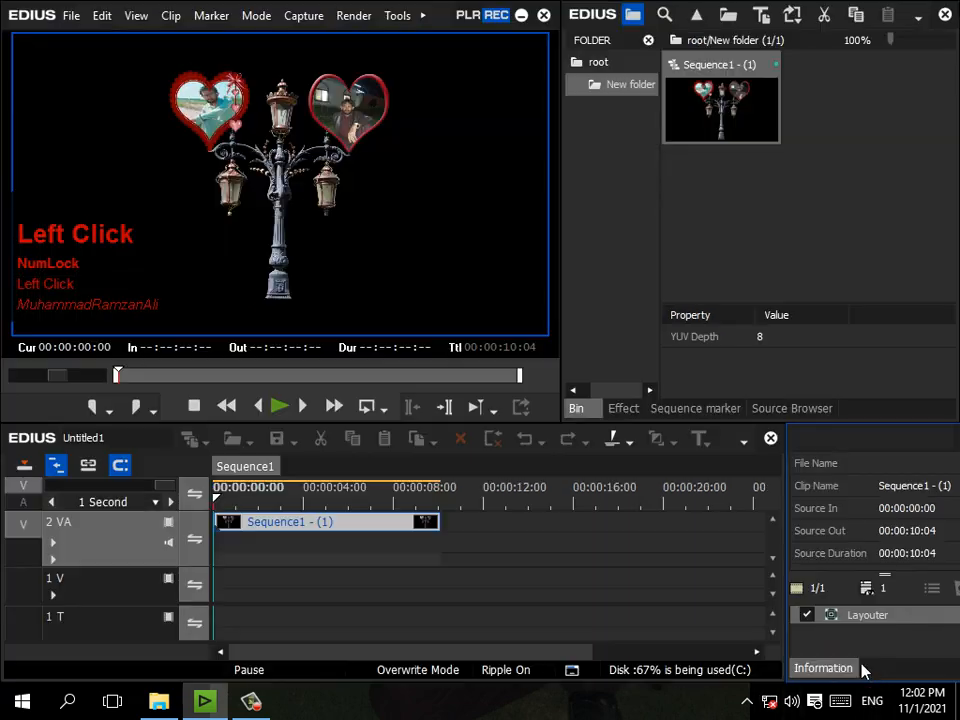
Copy the Sequence1 - (1) clip and paste the duplicate directly after it on track 2 VA
right_click(354, 525)
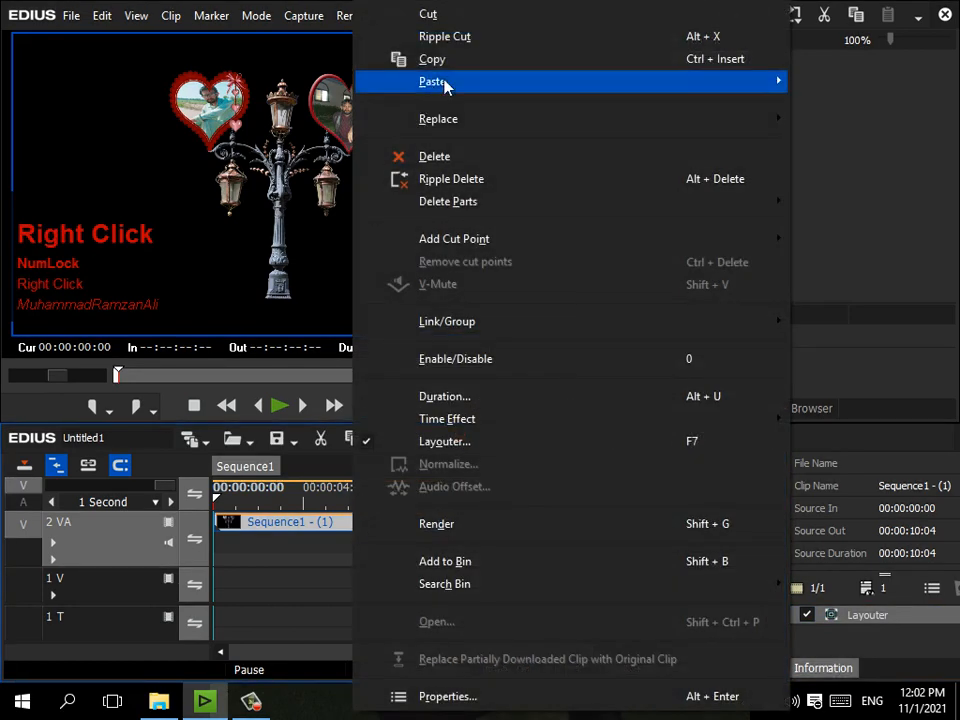
click(437, 62)
click(440, 495)
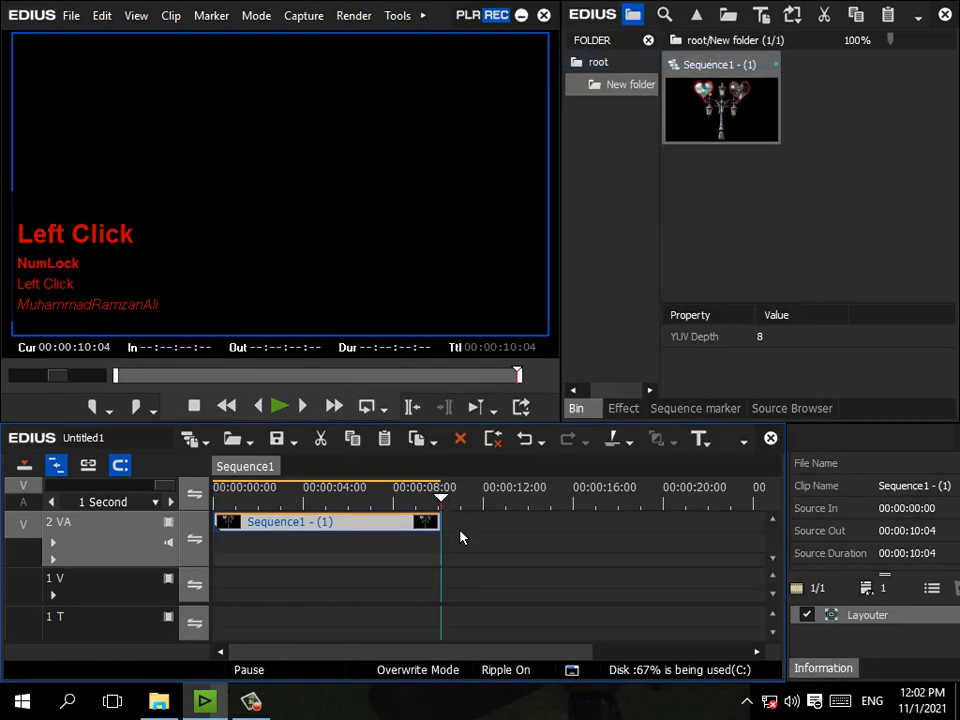
right_click(461, 532)
click(517, 340)
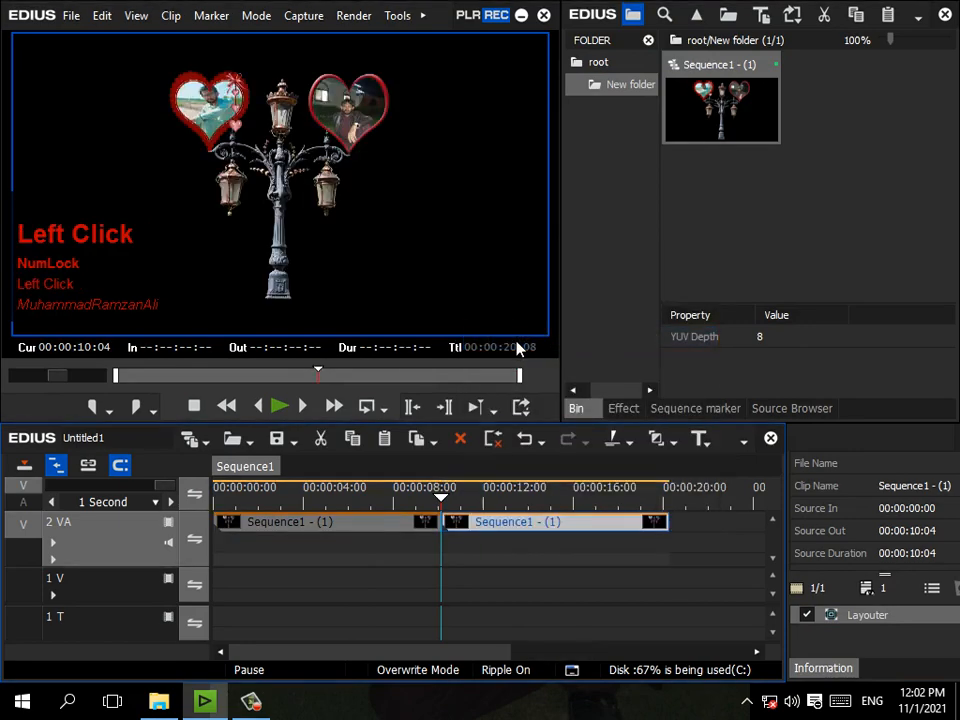
Show the Transform group of the GPU transitions among the available effects
click(623, 408)
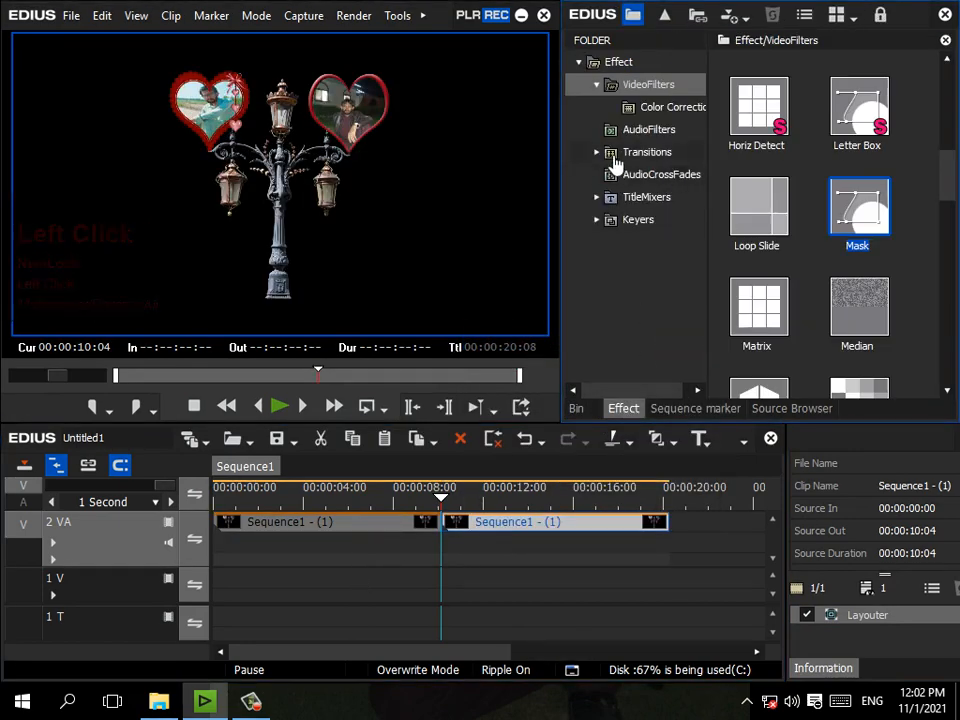
click(605, 155)
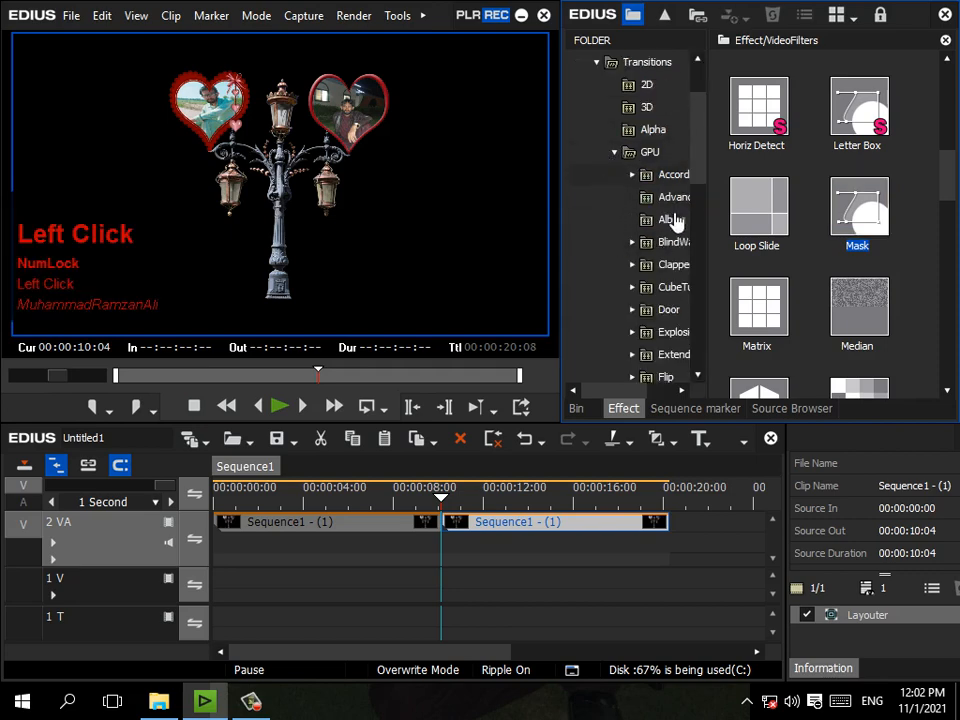
drag(705, 279, 831, 278)
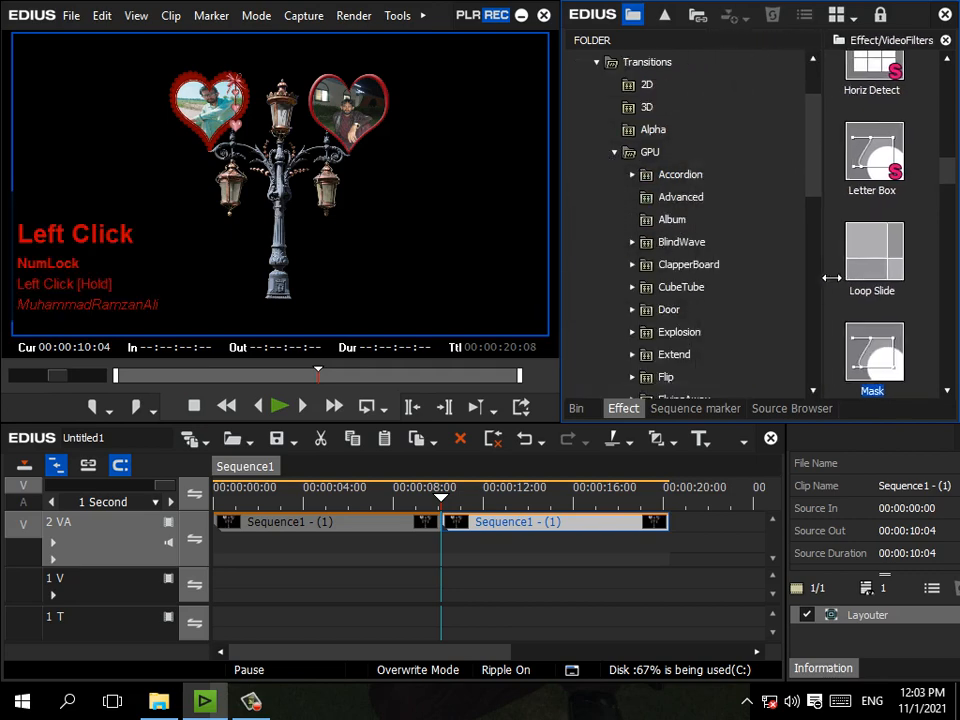
scroll(737, 268, down, 3)
scroll(737, 268, up, 6)
click(617, 222)
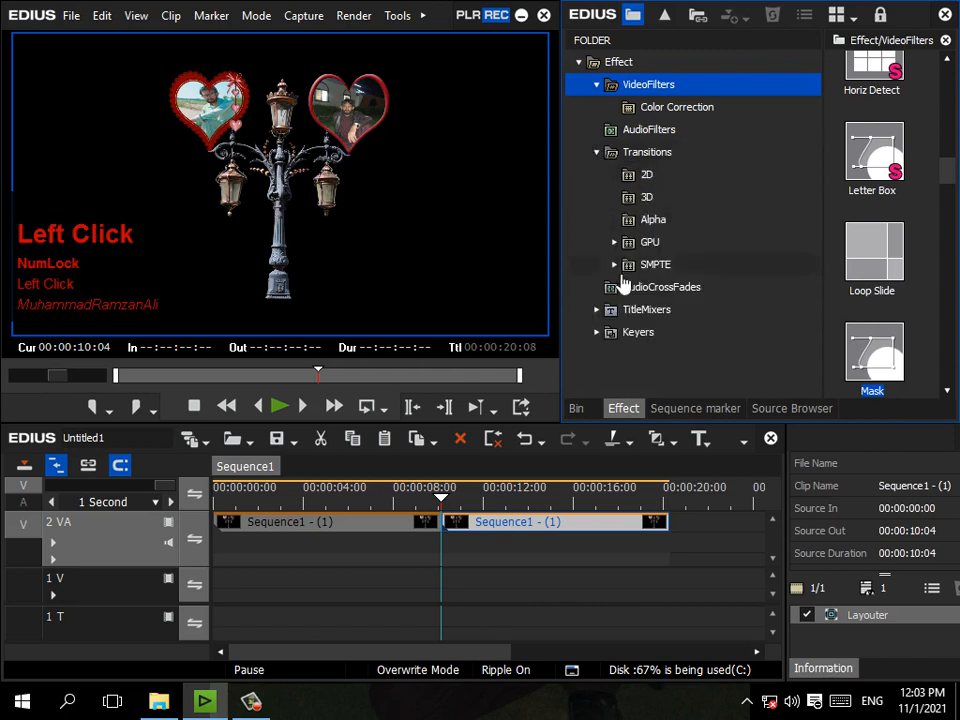
click(618, 243)
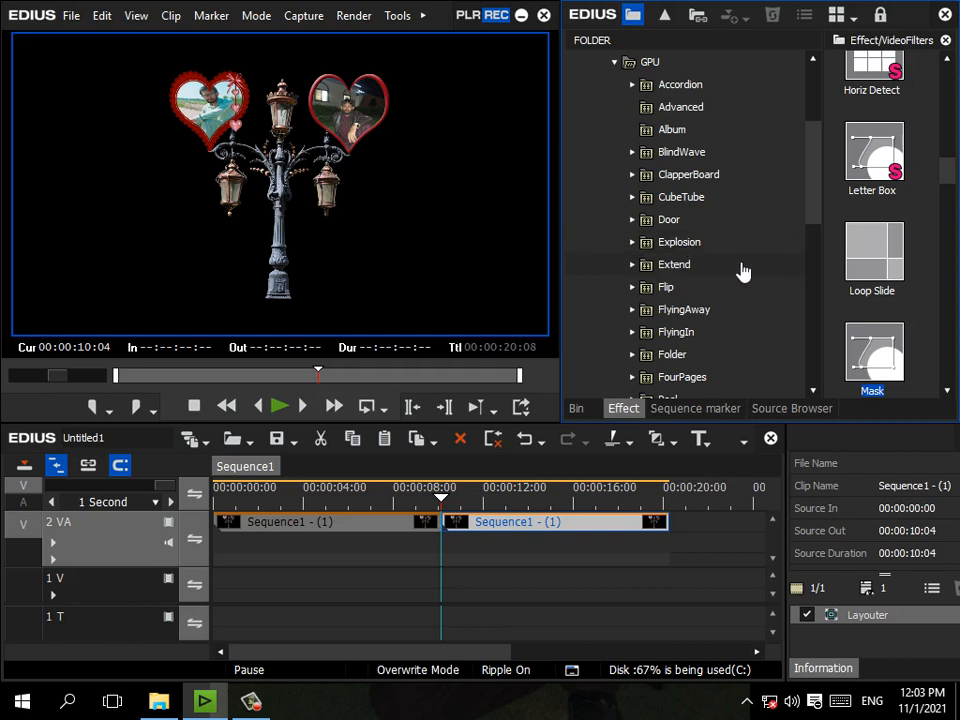
scroll(735, 272, down, 4)
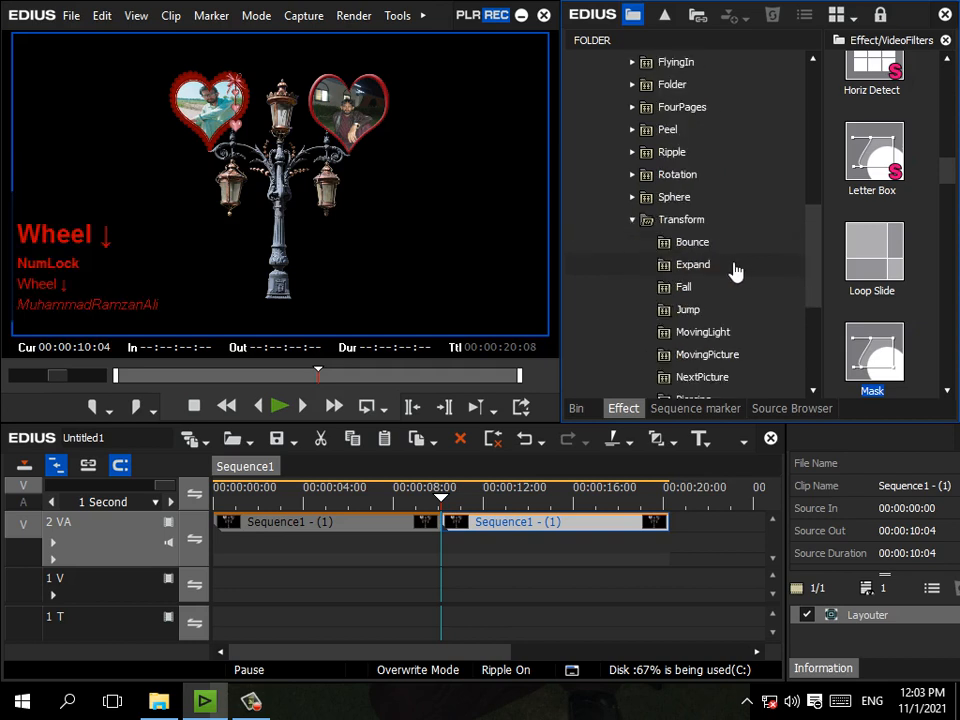
click(694, 230)
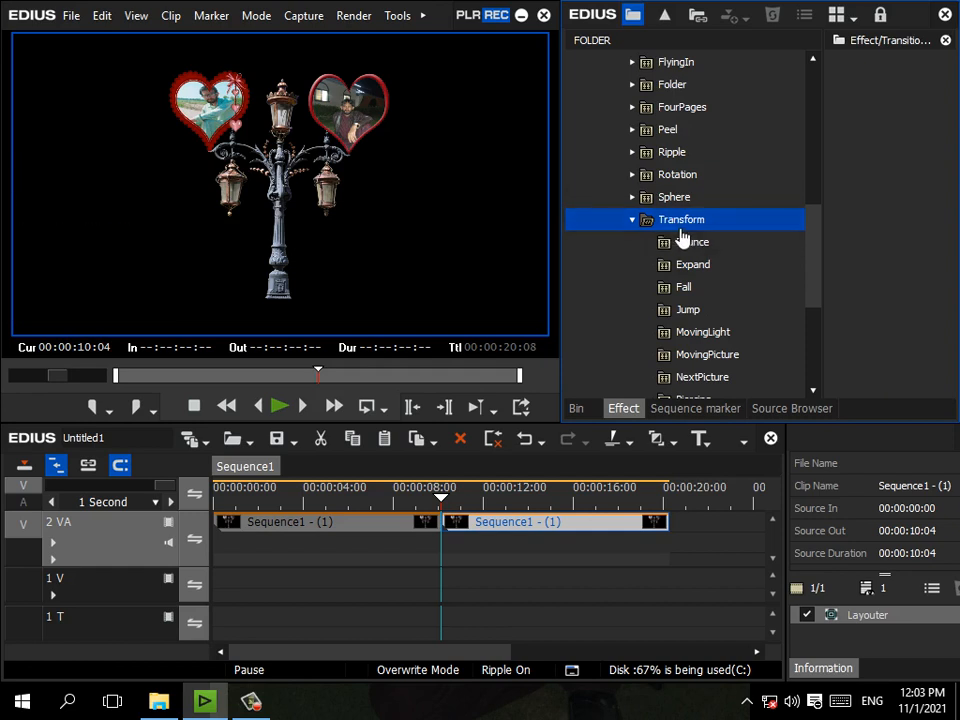
Apply the Pinwheel - Clockwise transition at the cut between the two Sequence1 - (1) clips
click(692, 244)
click(698, 268)
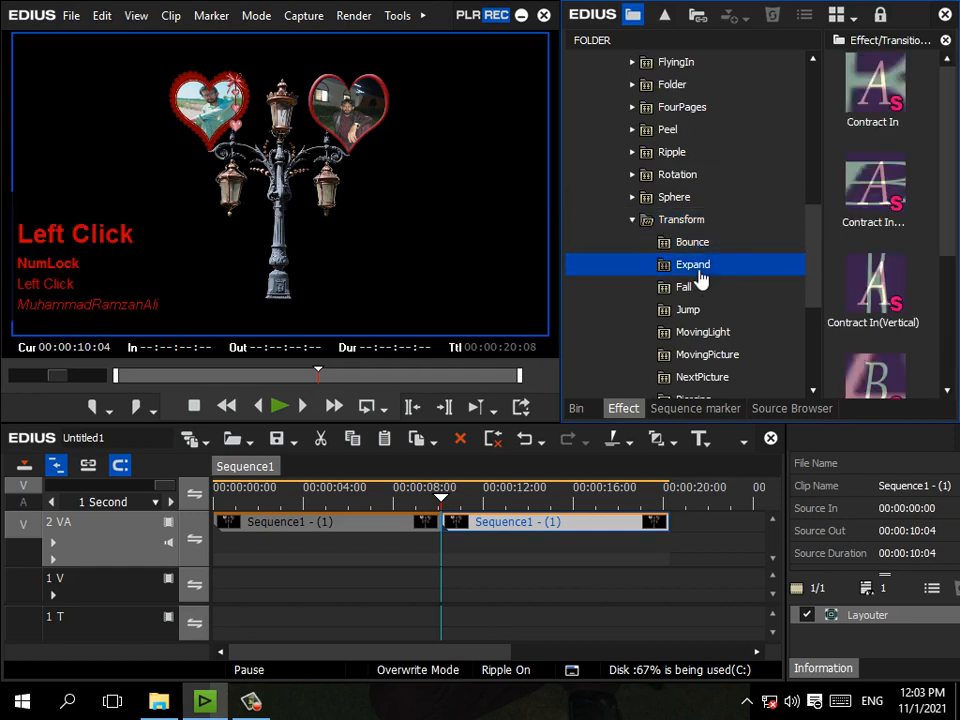
click(700, 331)
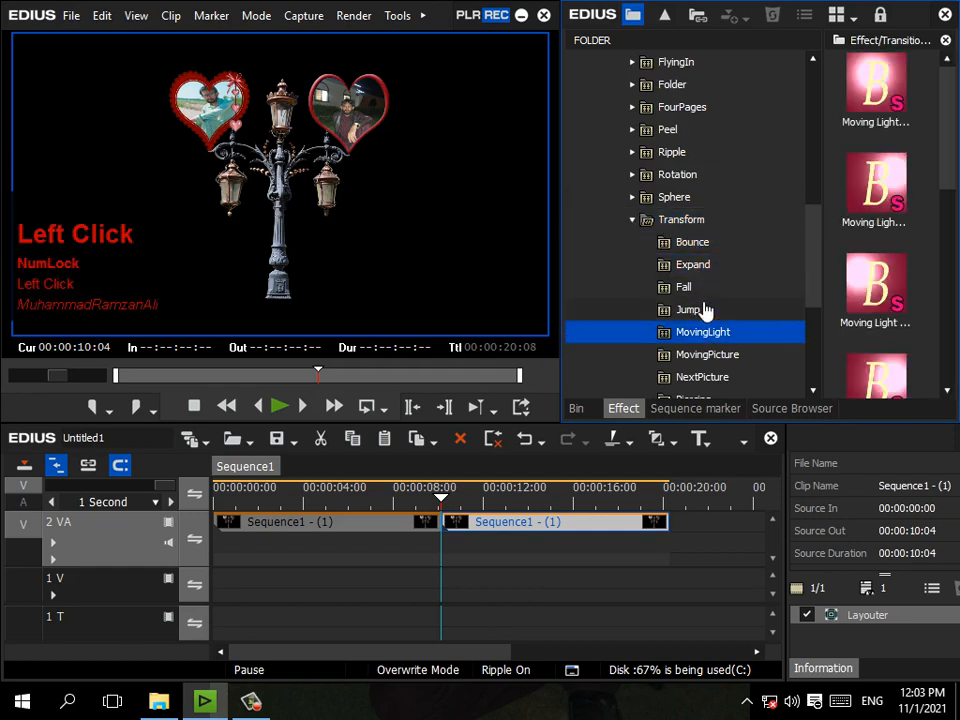
scroll(690, 300, down, 2)
click(670, 290)
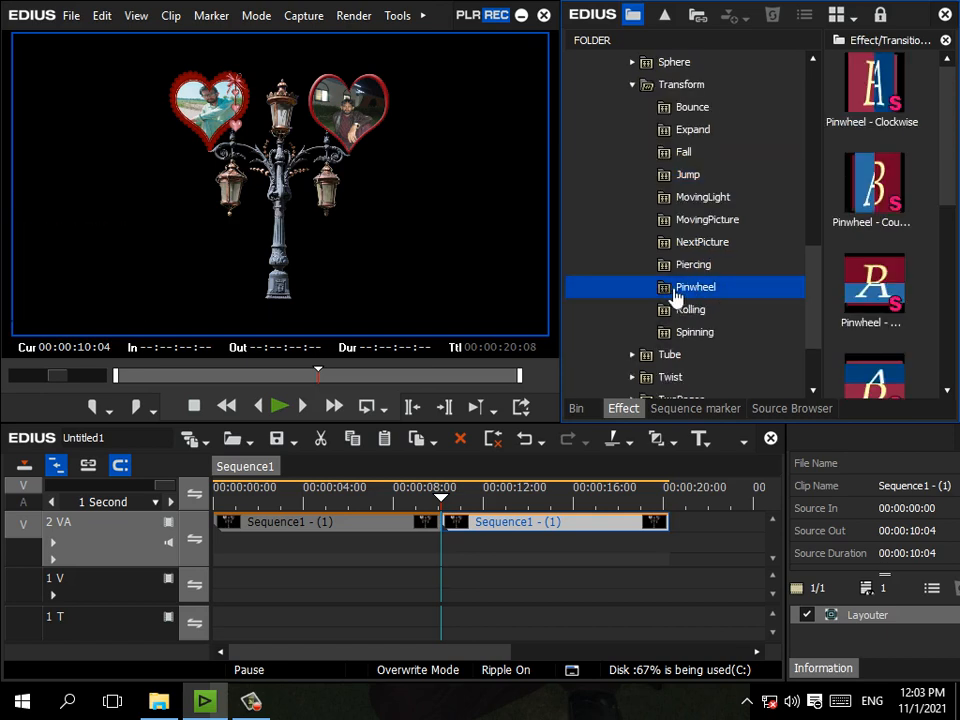
scroll(828, 152, up, 2)
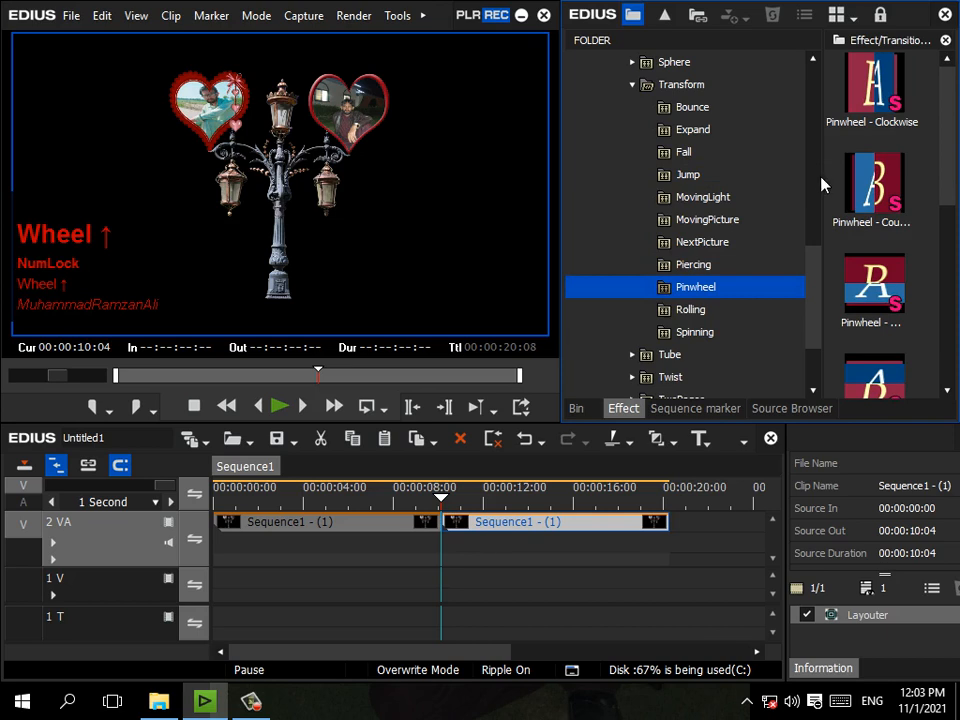
drag(821, 184, 667, 184)
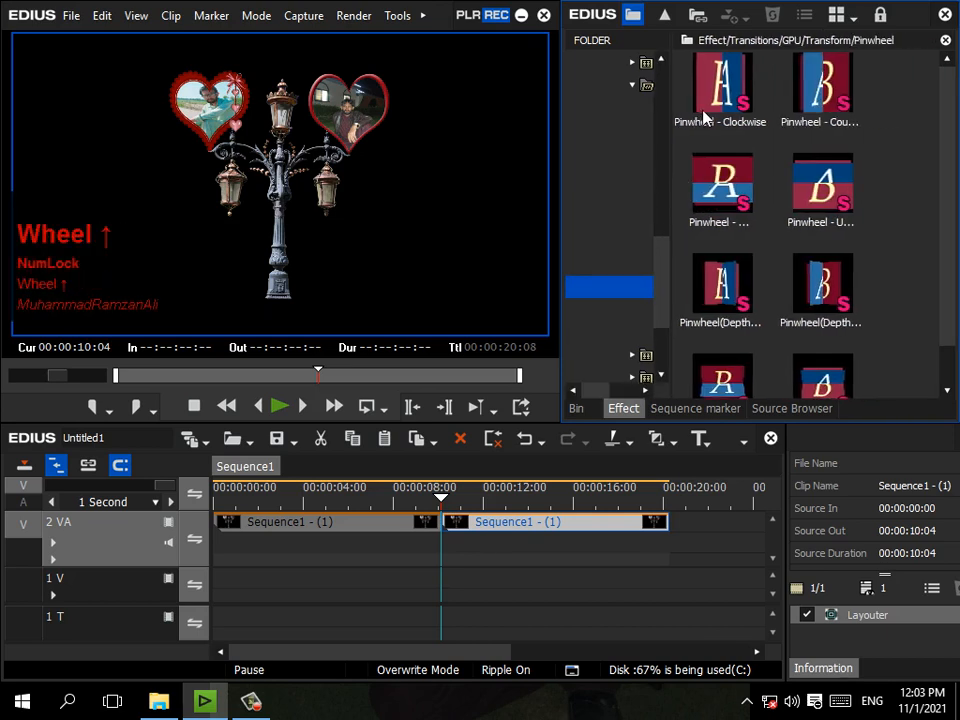
drag(712, 95, 430, 524)
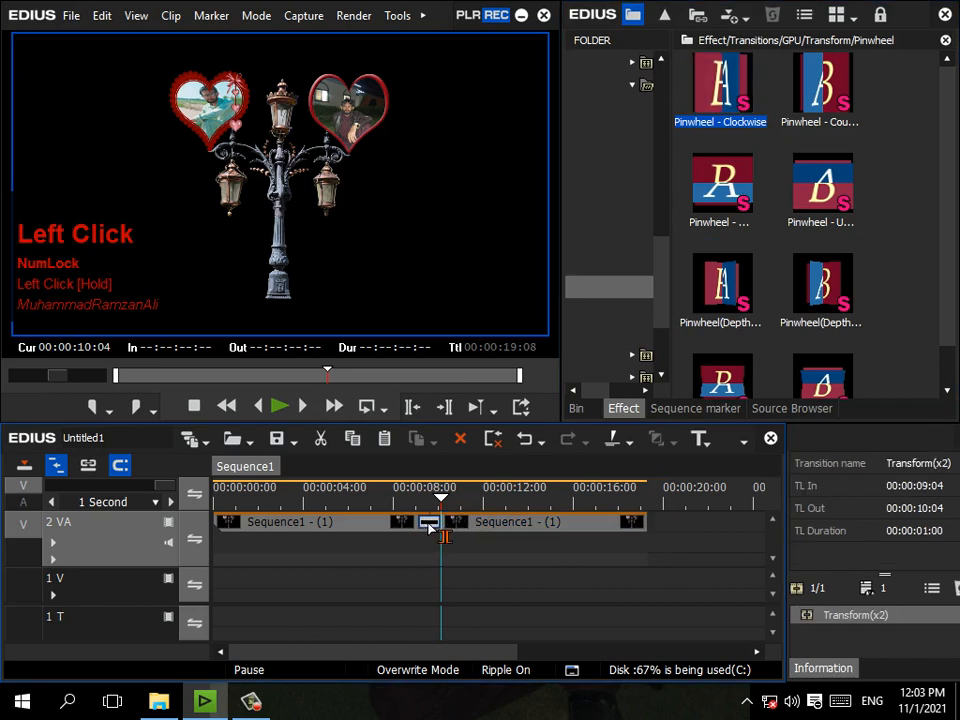
Enable Extend Clips when Applying Transition/Cross Fade in the Timeline user settings
click(423, 15)
mouse_move(435, 40)
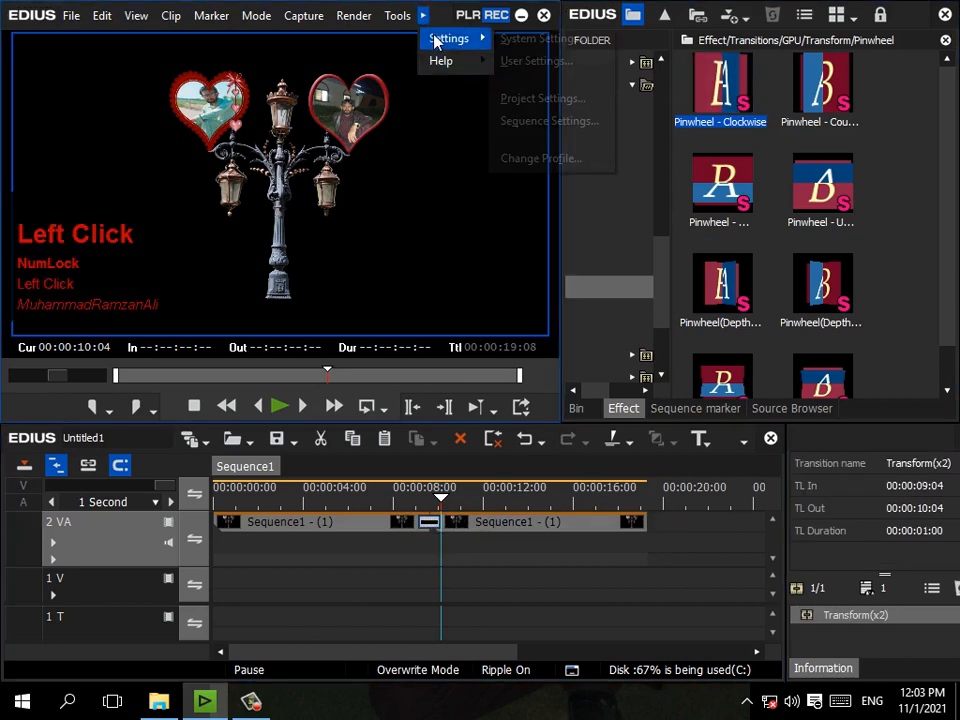
click(538, 61)
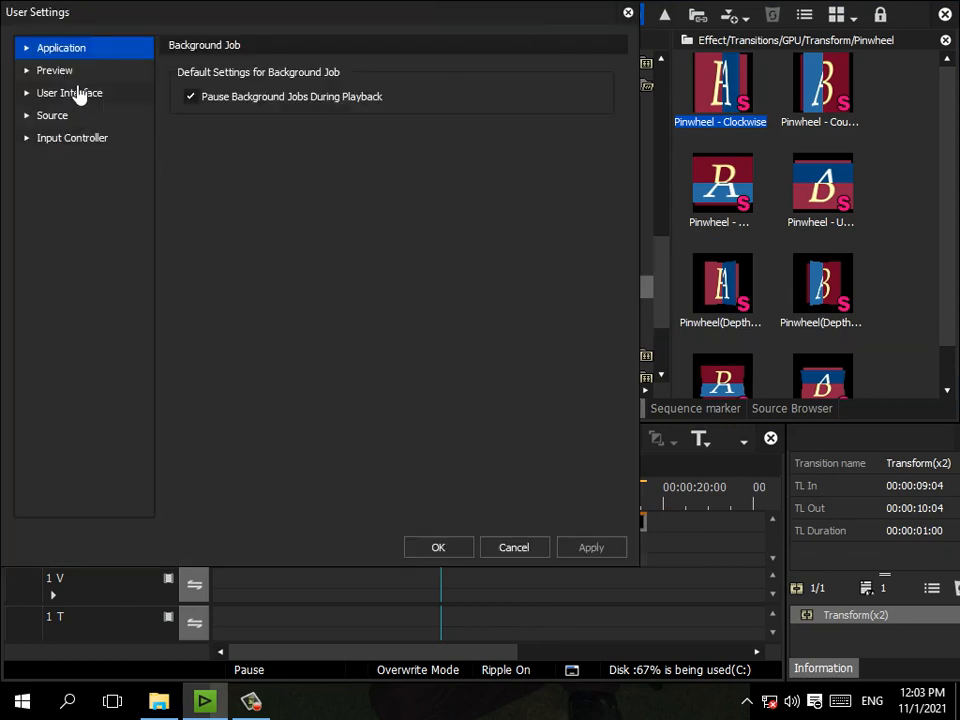
click(38, 56)
click(72, 183)
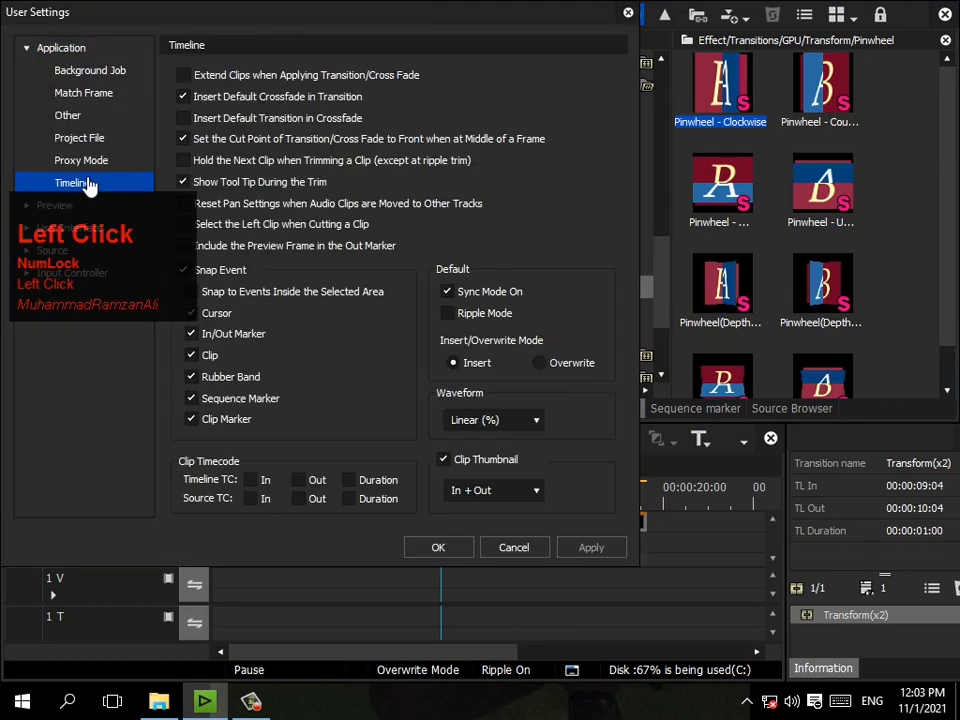
click(184, 75)
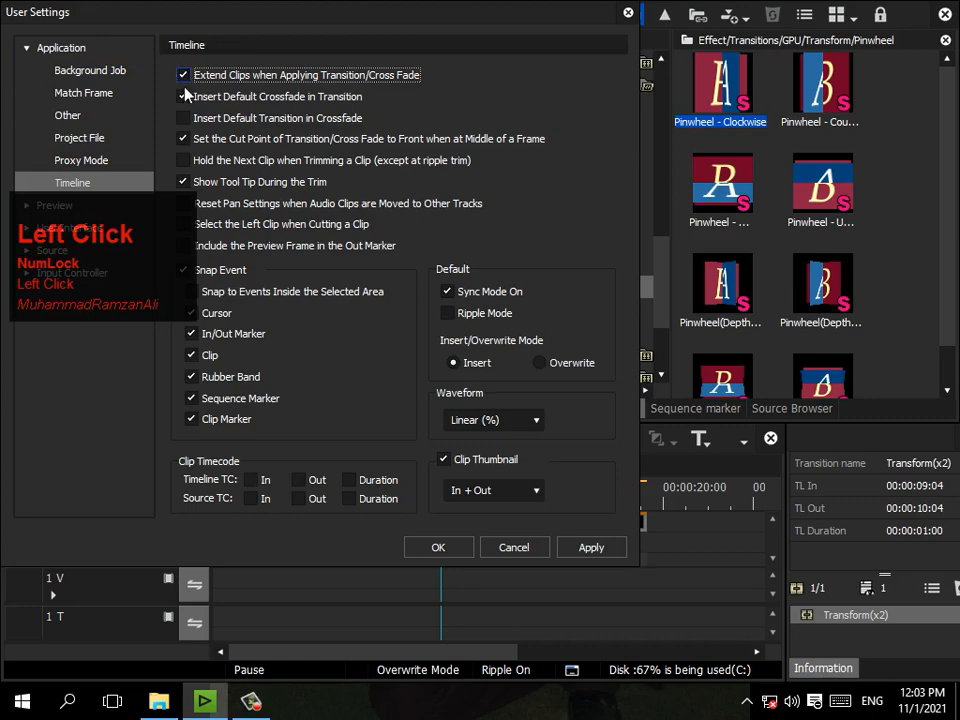
click(458, 551)
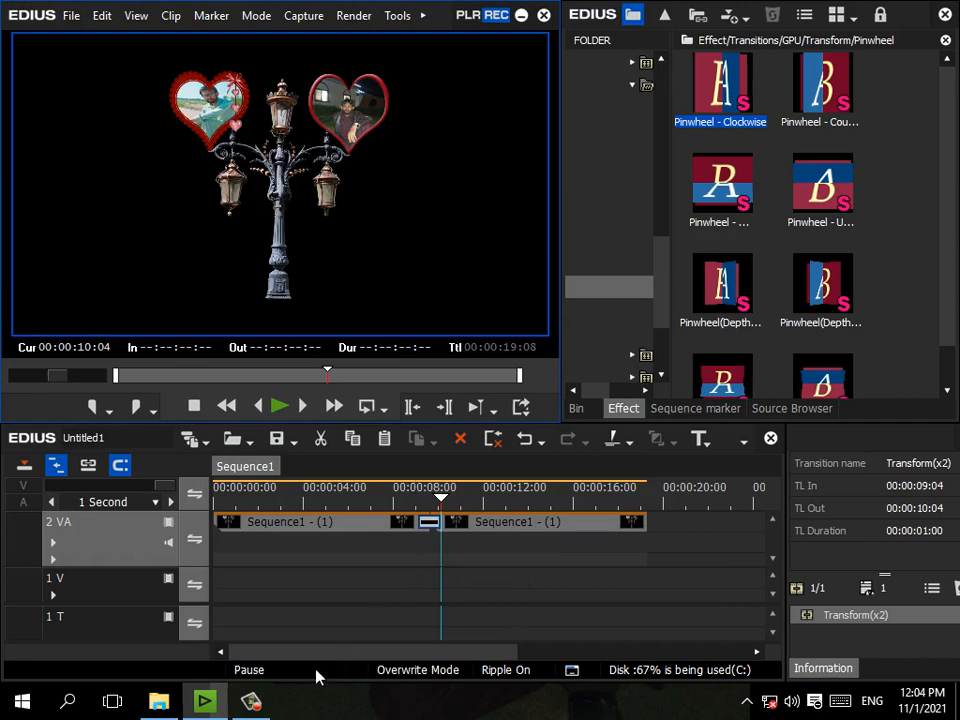
click(252, 704)
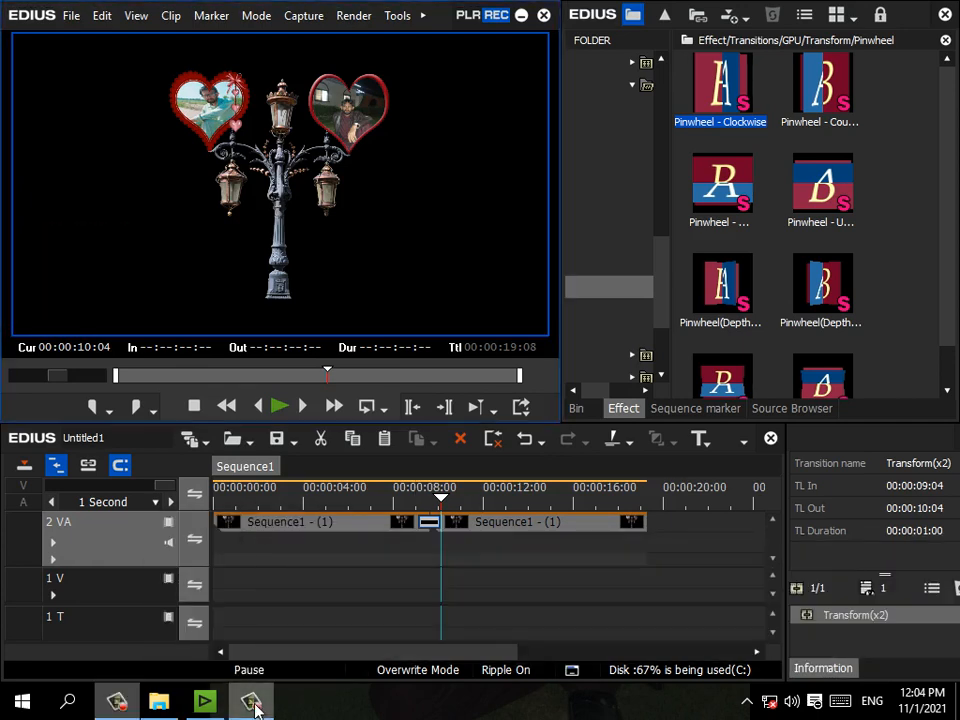
click(255, 707)
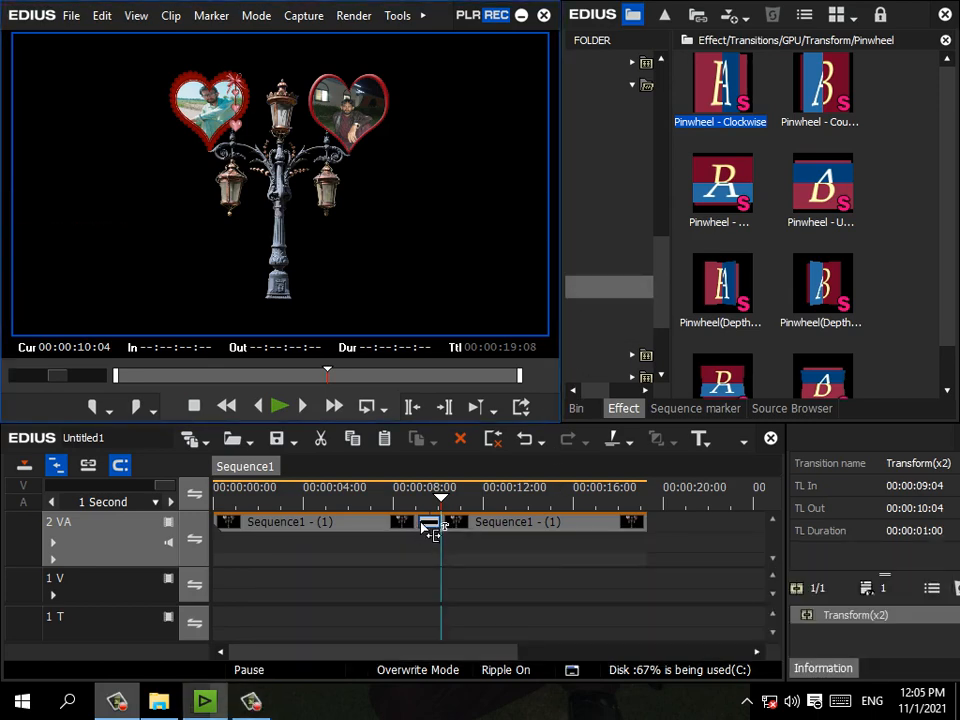
Stretch the pinwheel transition back to the timeline start so it lasts 00:00:10:04, and return the playhead to the beginning
drag(432, 532, 178, 560)
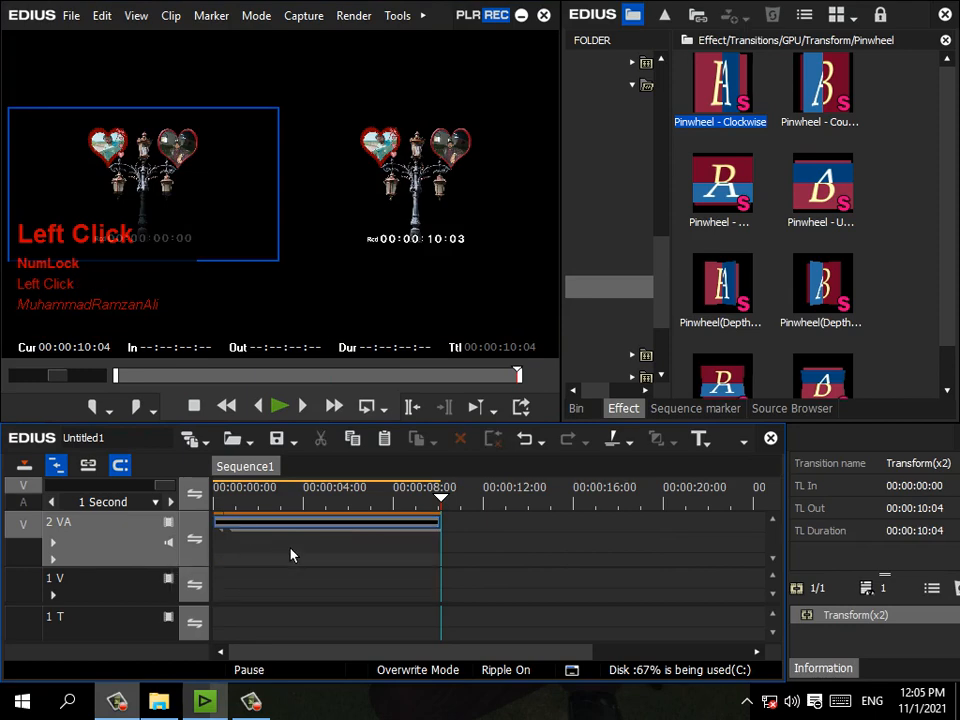
click(251, 497)
drag(251, 498, 213, 495)
Preview the stretched pinwheel transition full screen, and stop playback
double_click(395, 272)
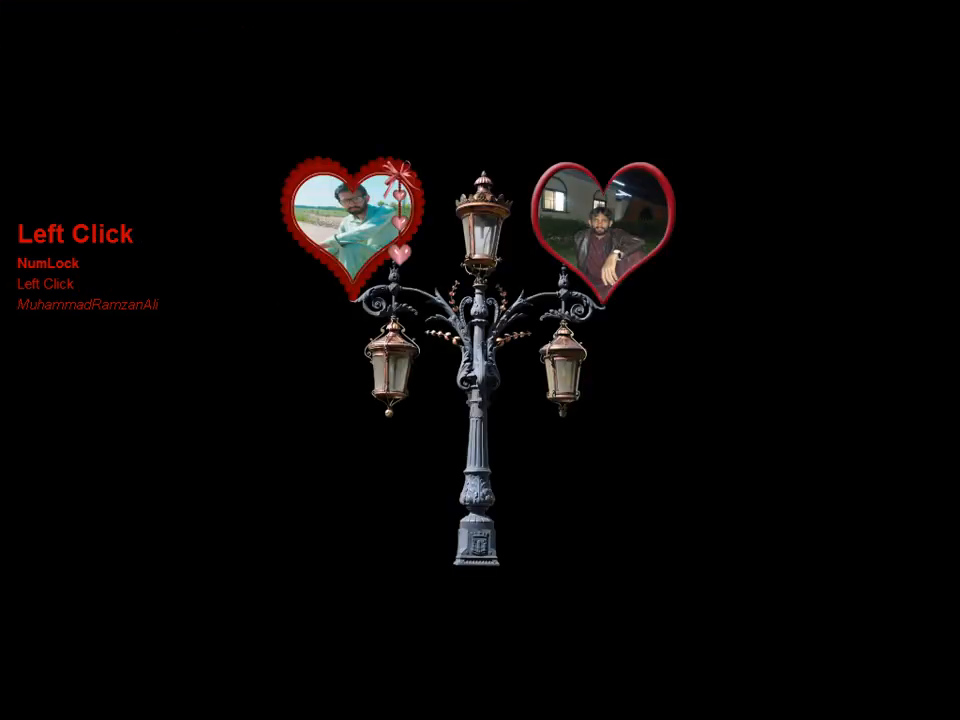
key(space)
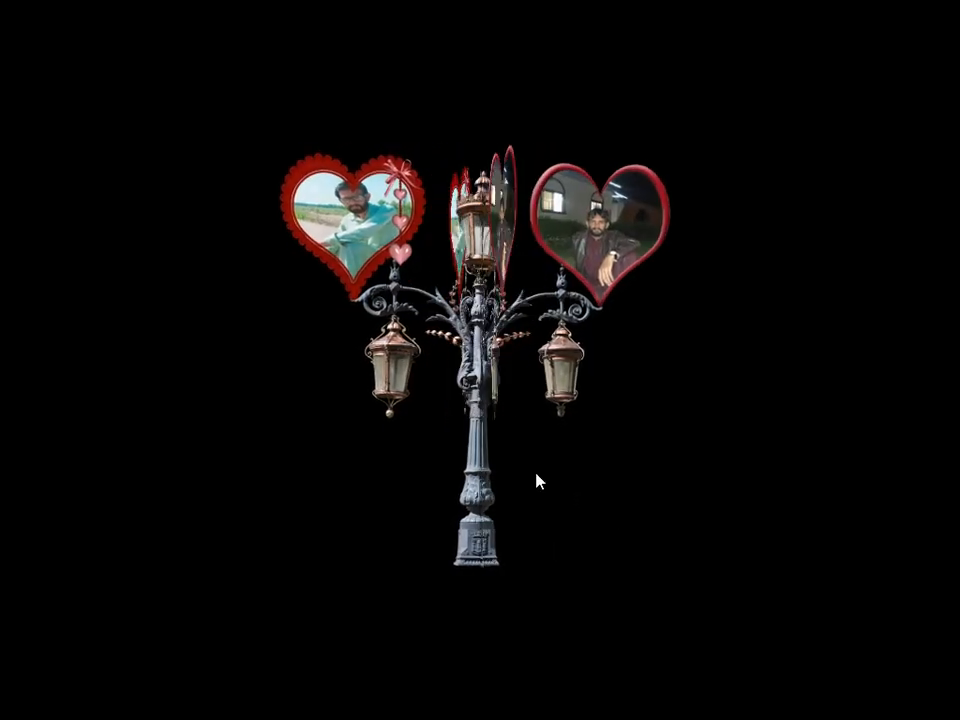
click(536, 481)
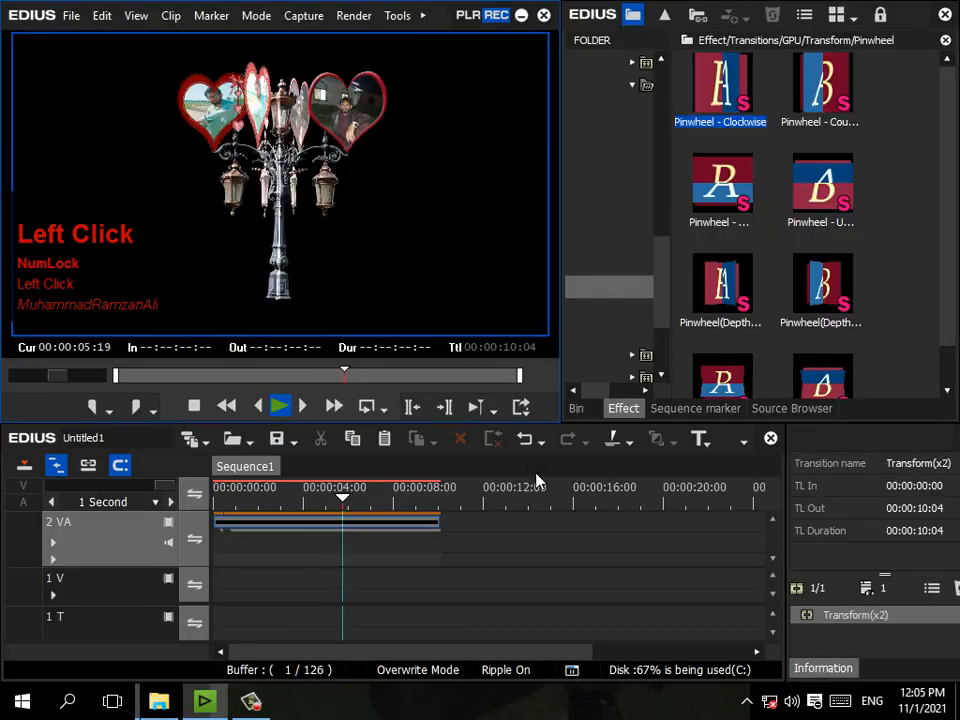
click(281, 410)
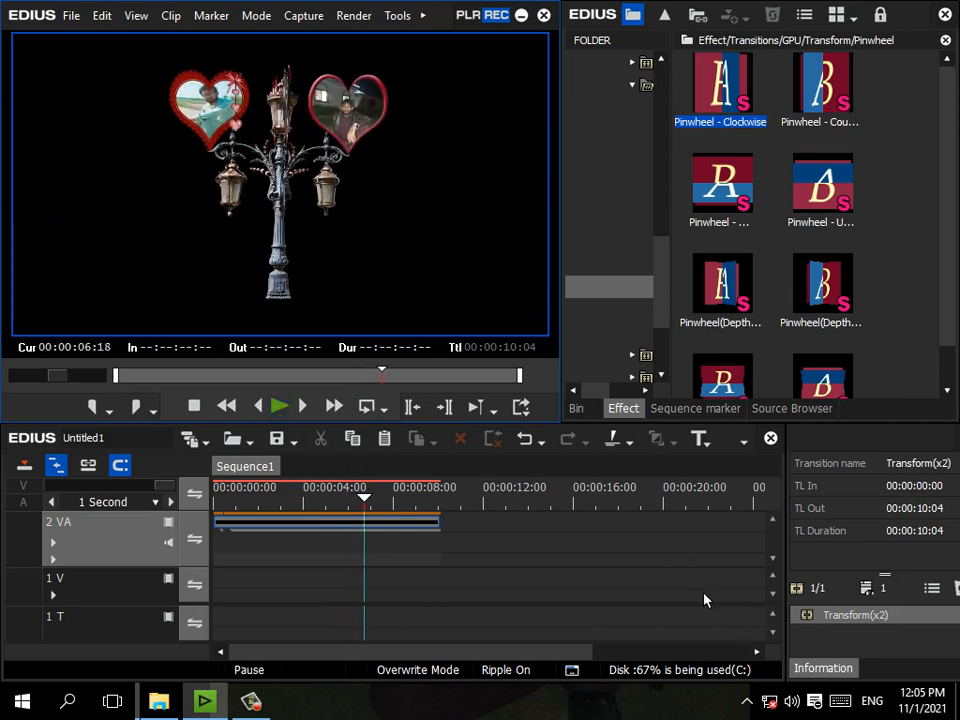
Make the Transform(x2) transition start at 27.17 % progress by replacing its initial Time keyframe with one created at 00:00:02:19
drag(233, 497, 167, 291)
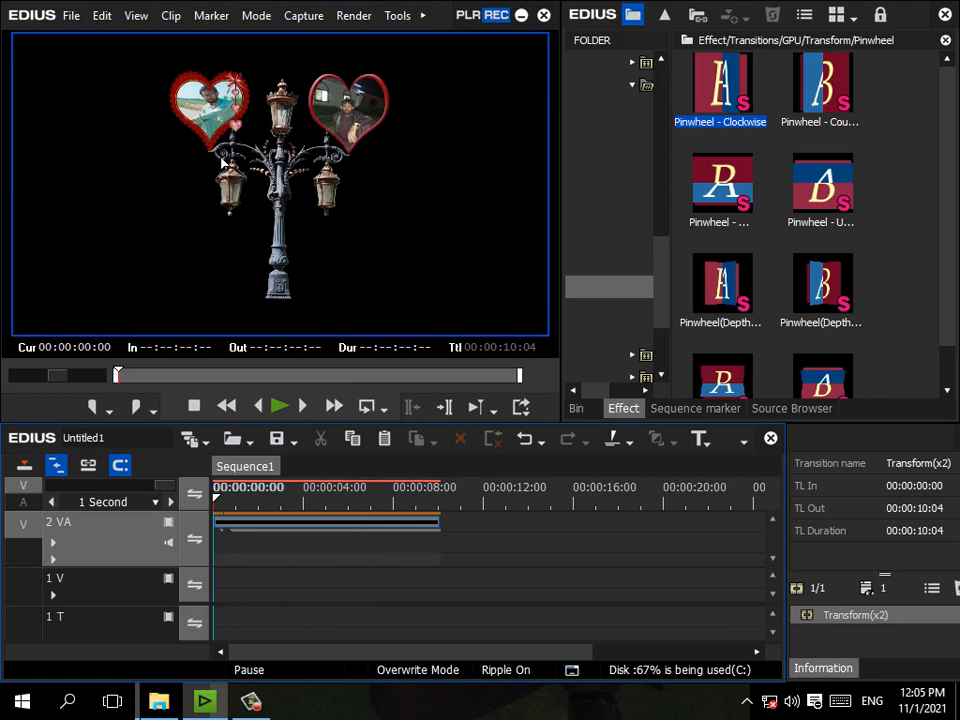
click(931, 589)
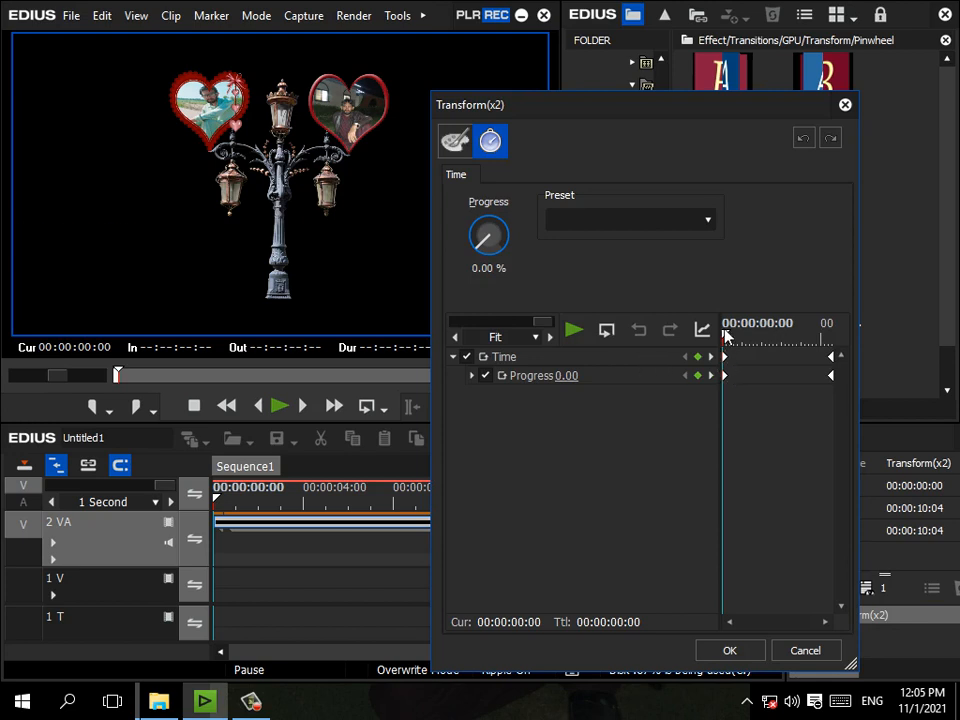
drag(727, 336, 752, 337)
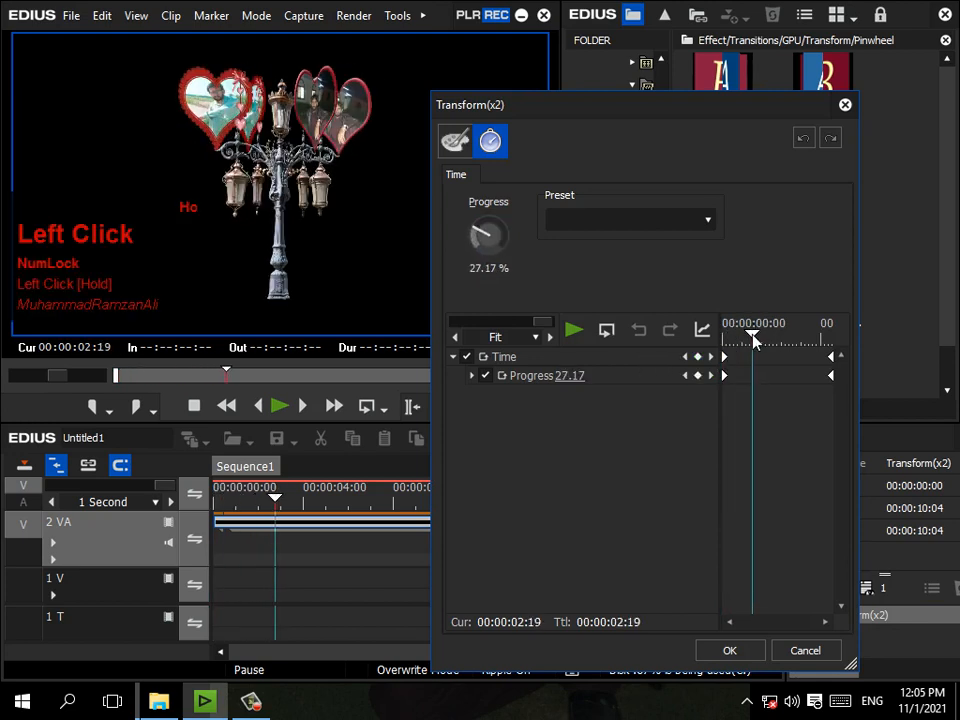
click(698, 358)
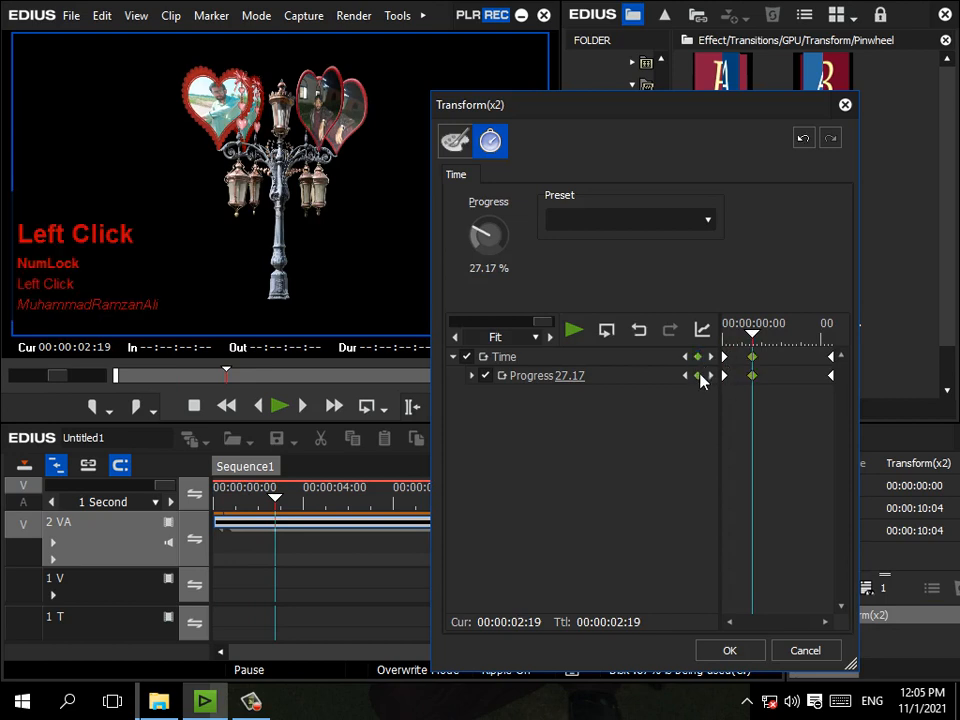
drag(730, 407, 724, 368)
key(Delete)
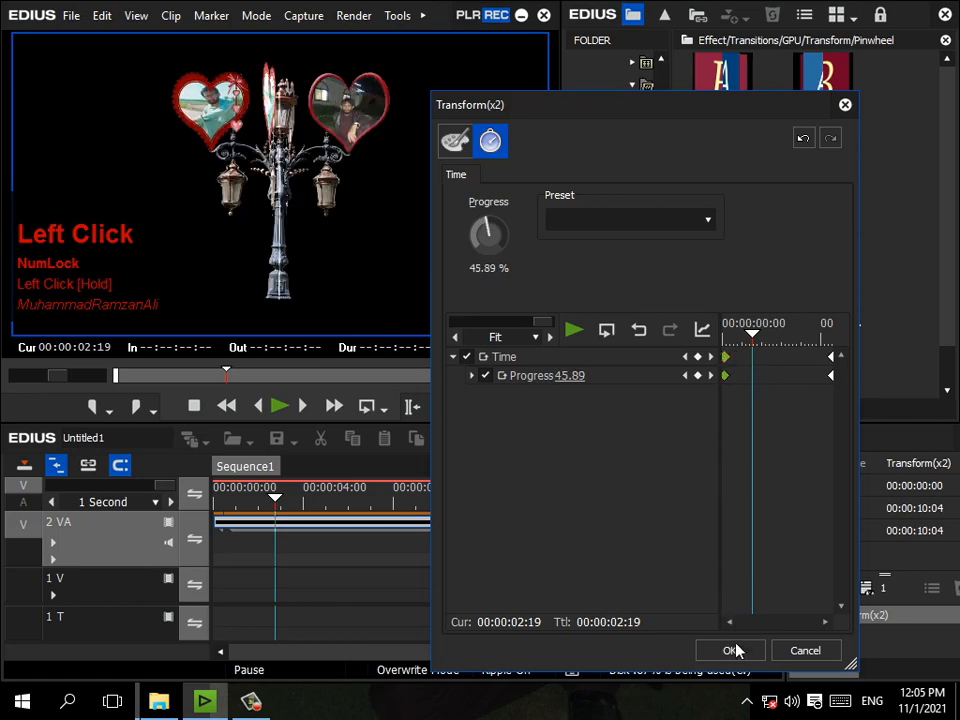
click(733, 650)
Return the playhead to the timeline start, then add the selected 2 VA clips and their pinwheel transition to the bin as a sequence
drag(267, 510, 165, 470)
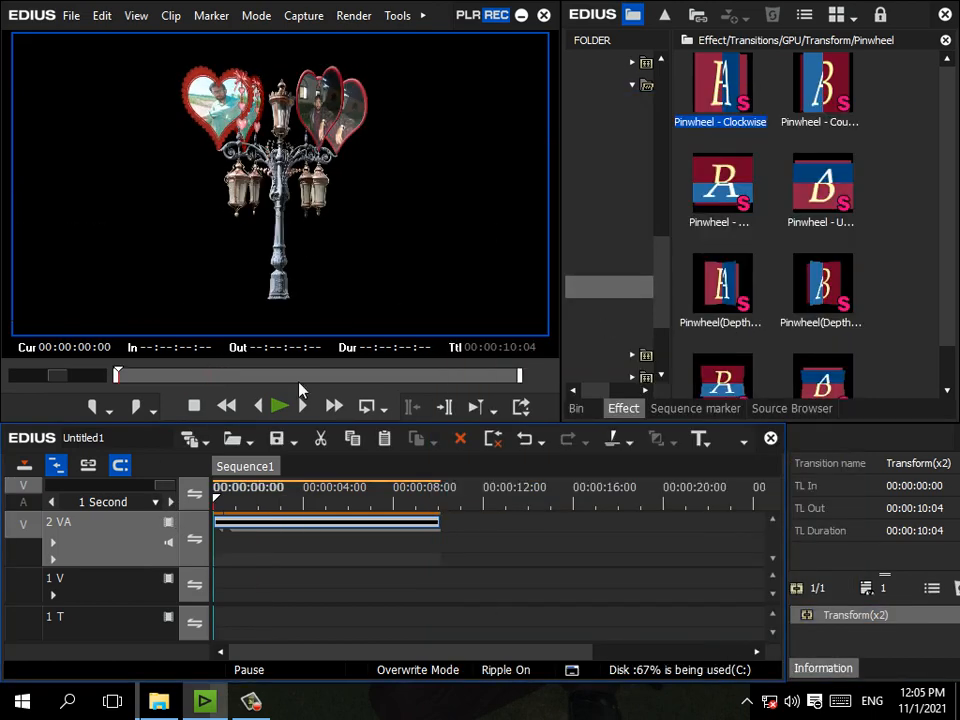
click(574, 411)
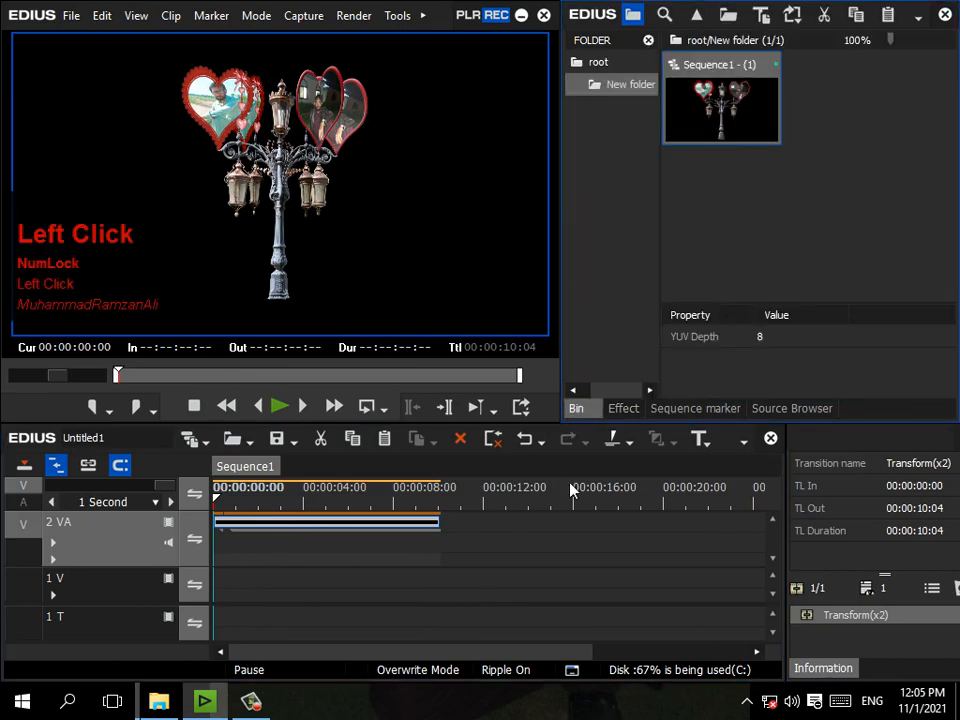
click(381, 557)
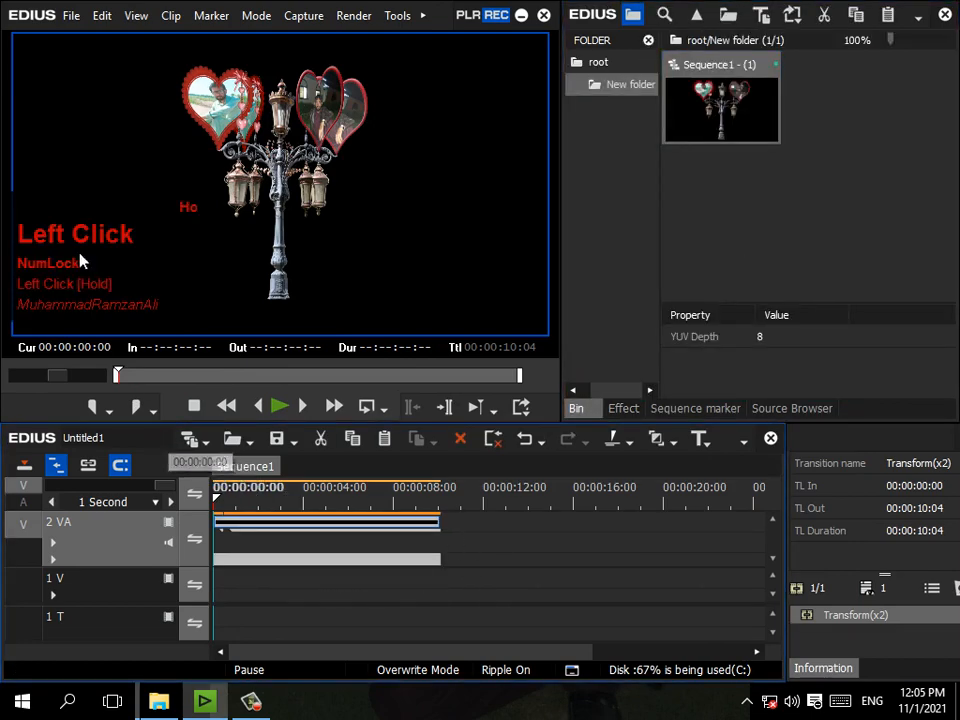
click(100, 18)
mouse_move(298, 543)
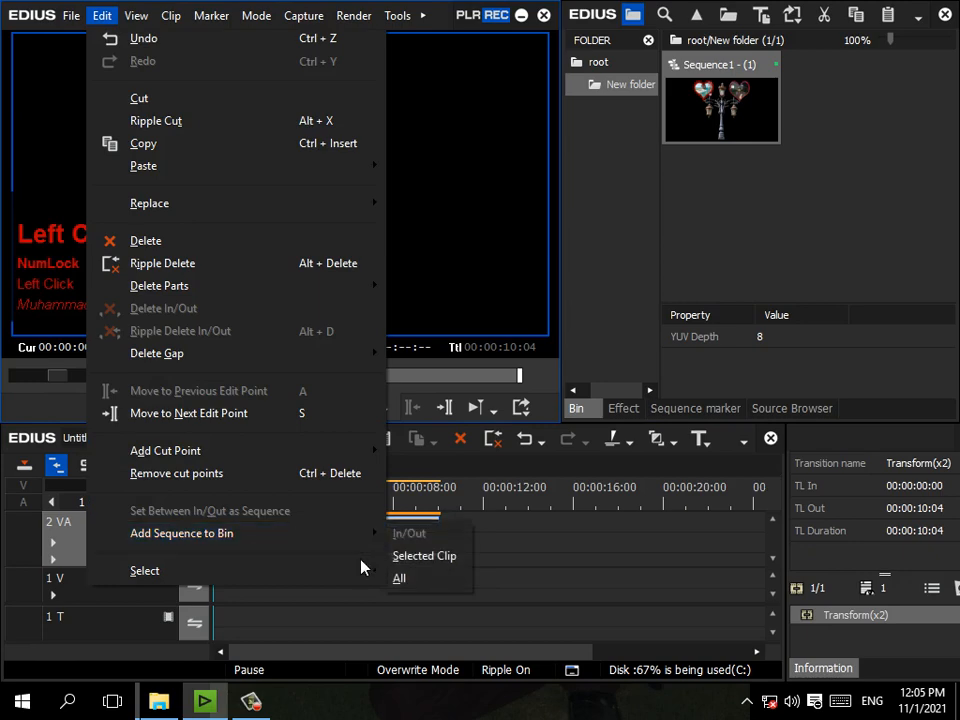
click(400, 558)
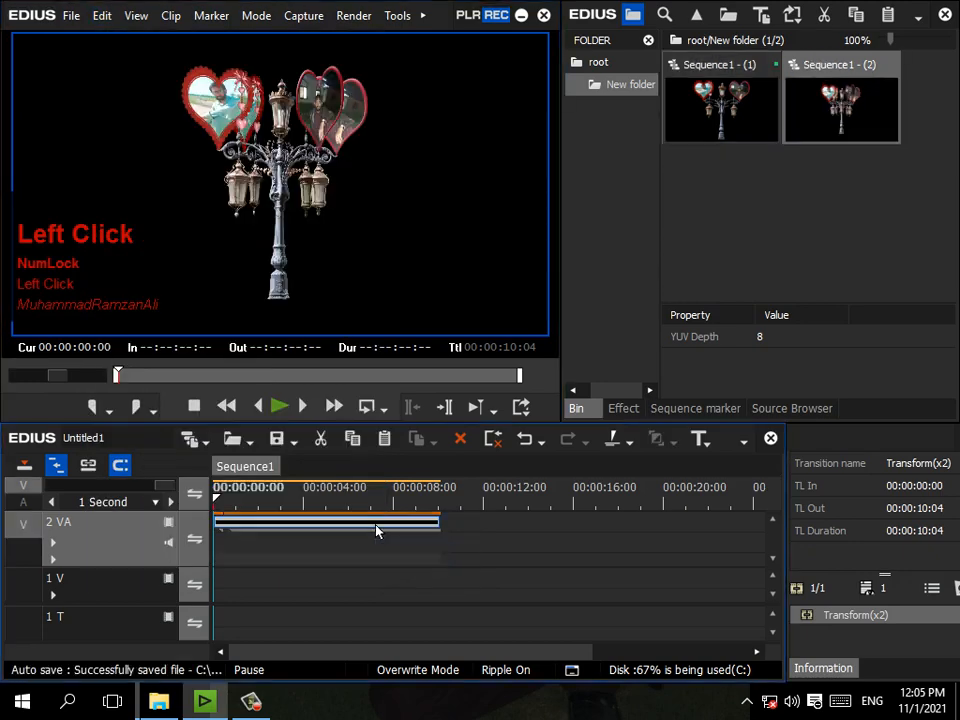
Clear the transition and both Sequence1 - (1) clips from the timeline, and place Sequence1 - (2) at the start of track 2 VA
click(460, 438)
drag(557, 598, 555, 562)
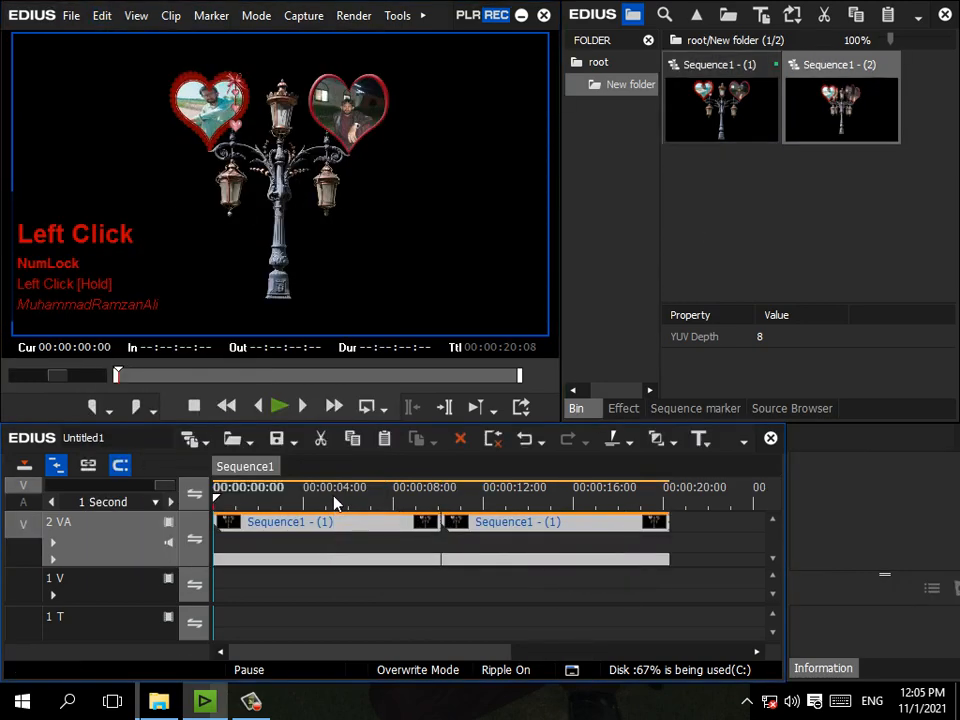
key(Delete)
drag(840, 105, 221, 525)
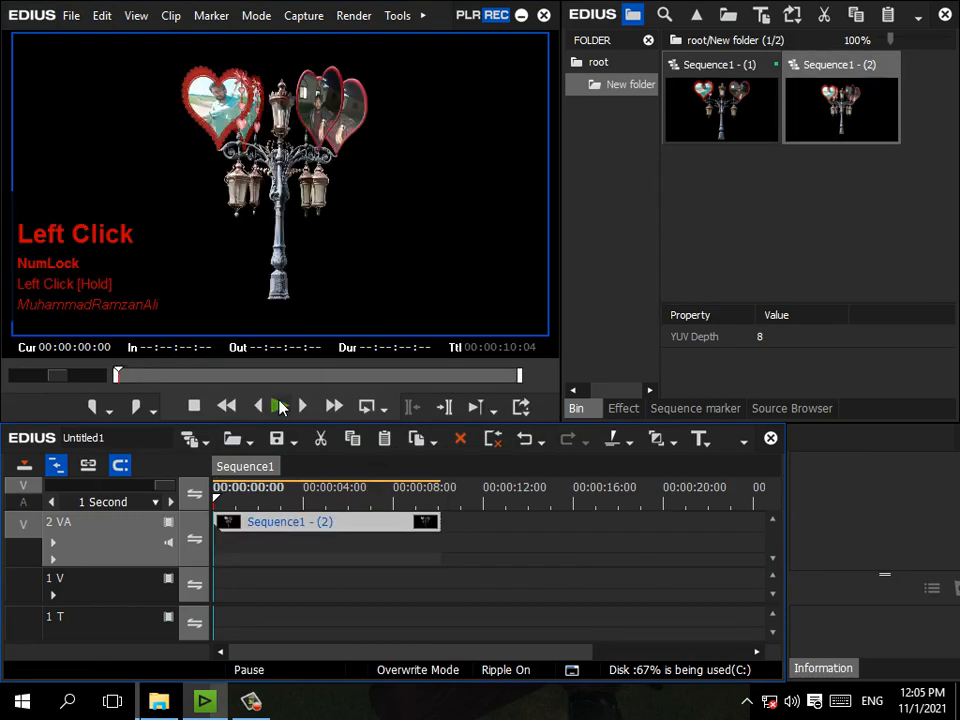
Preview the nested Sequence1 - (2) clip full screen, and stop playback after returning to the editing layout
click(279, 405)
double_click(367, 197)
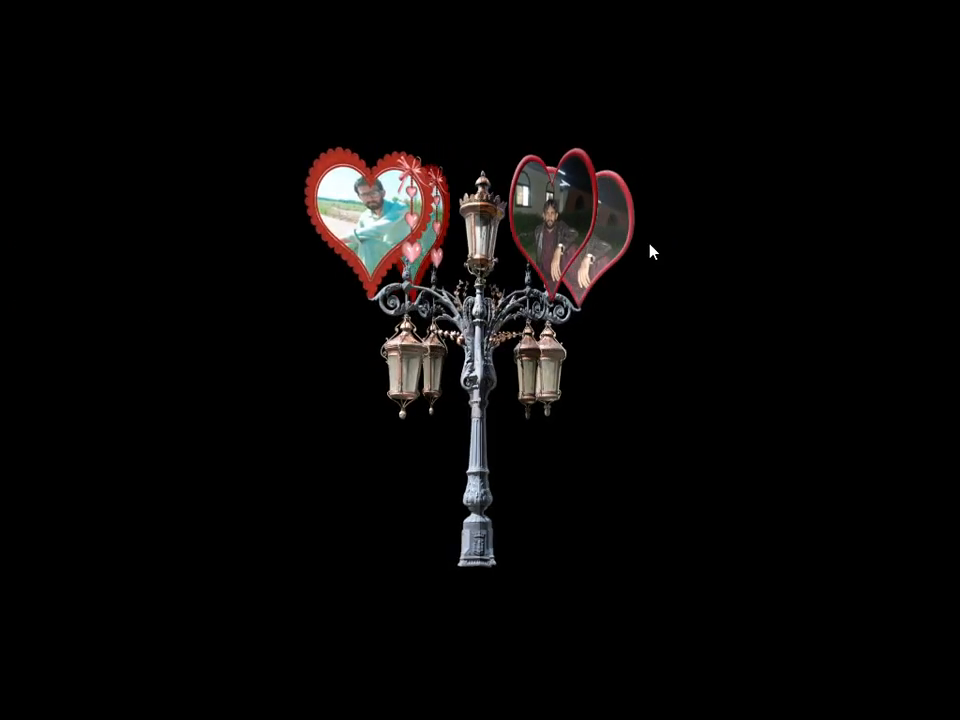
double_click(650, 243)
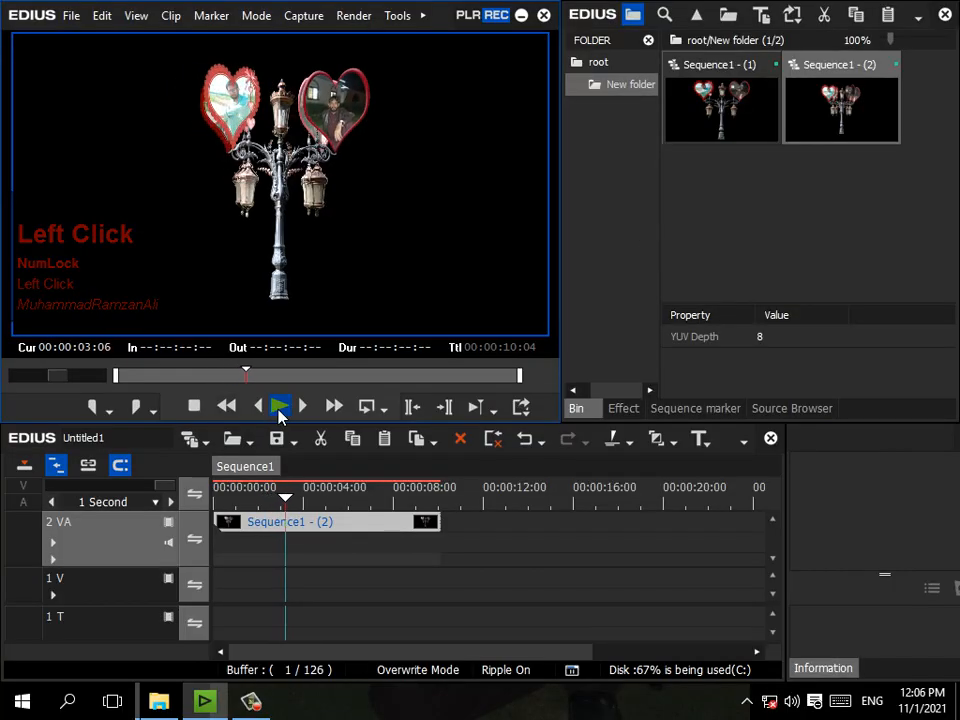
click(306, 570)
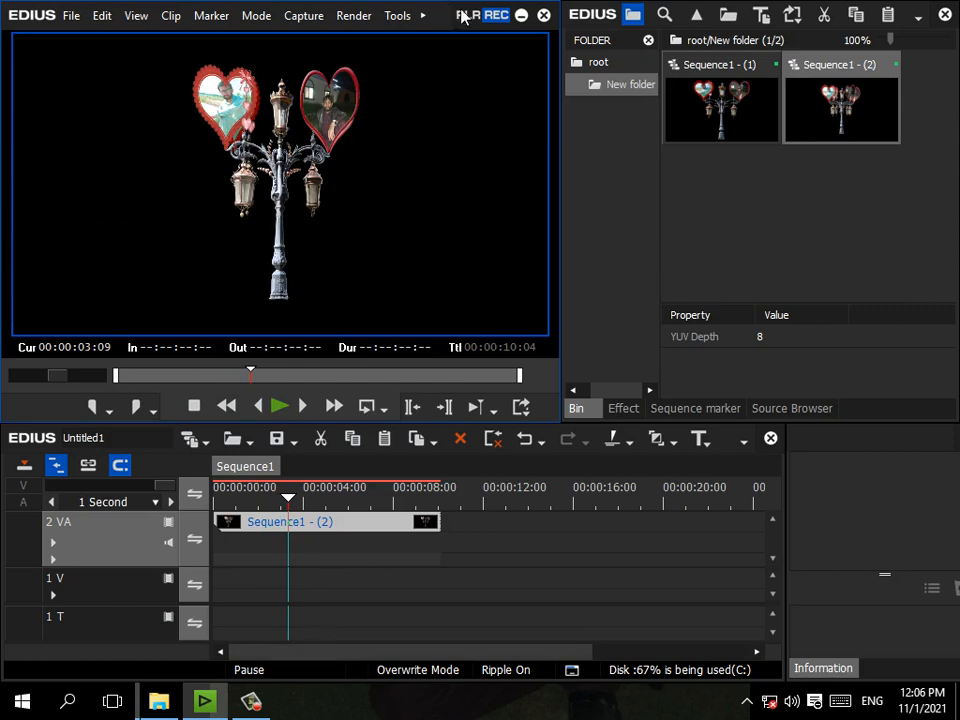
Minimize the EDIUS and File Explorer windows to show the desktop
click(522, 17)
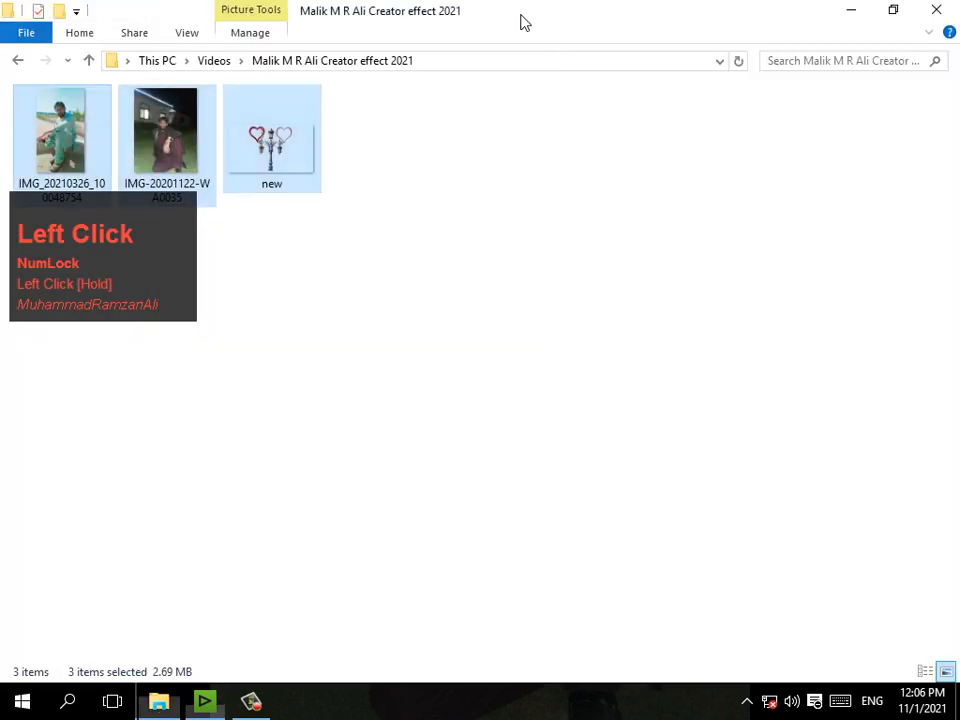
click(469, 250)
click(849, 10)
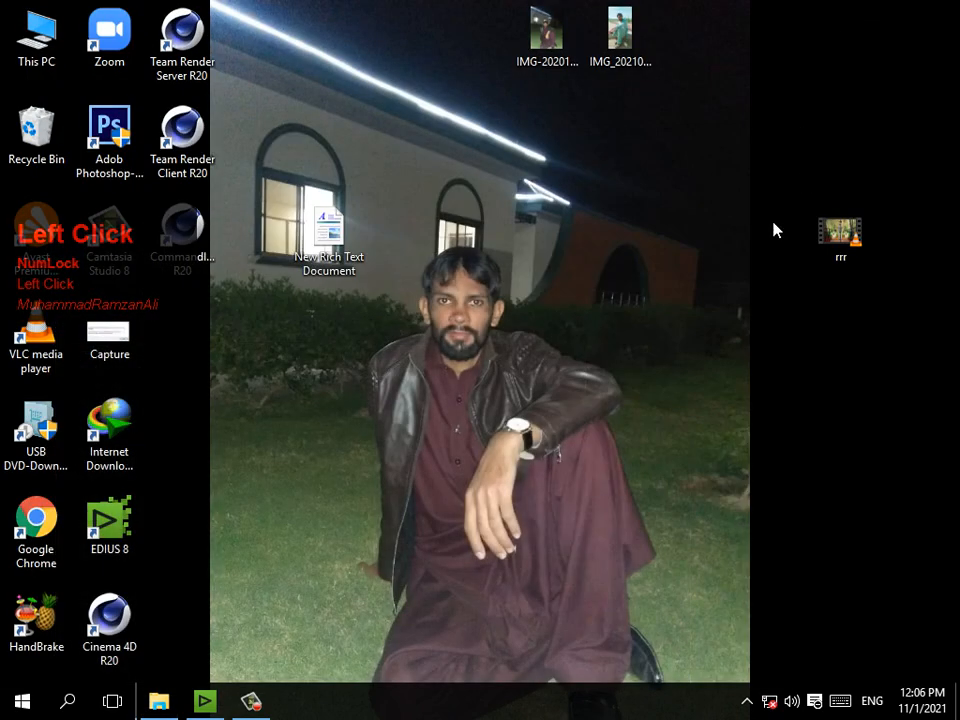
click(272, 697)
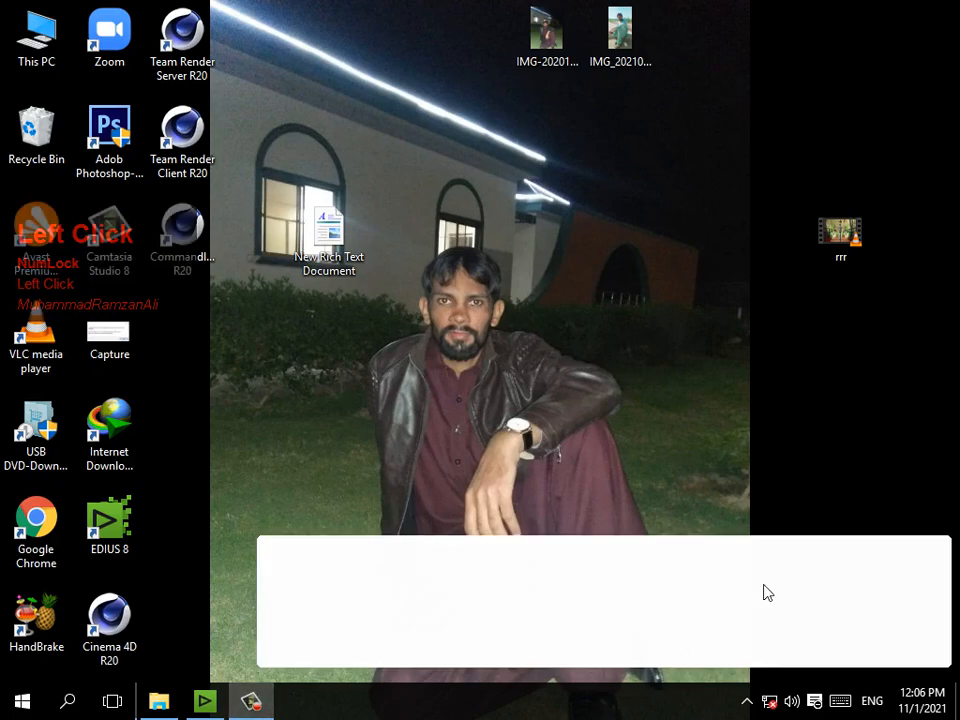